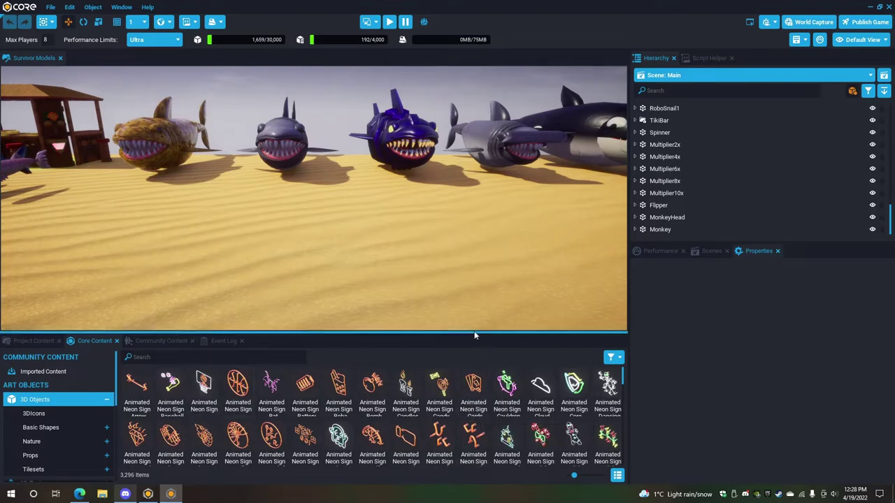
Add the Hill 04 basic shape to the scene at the origin and focus the view on it.
{"action": "scroll", "coordinate": [470, 234], "scroll_direction": "up", "scroll_amount": 3}
{"action": "scroll", "coordinate": [496, 242], "scroll_direction": "up", "scroll_amount": 3}
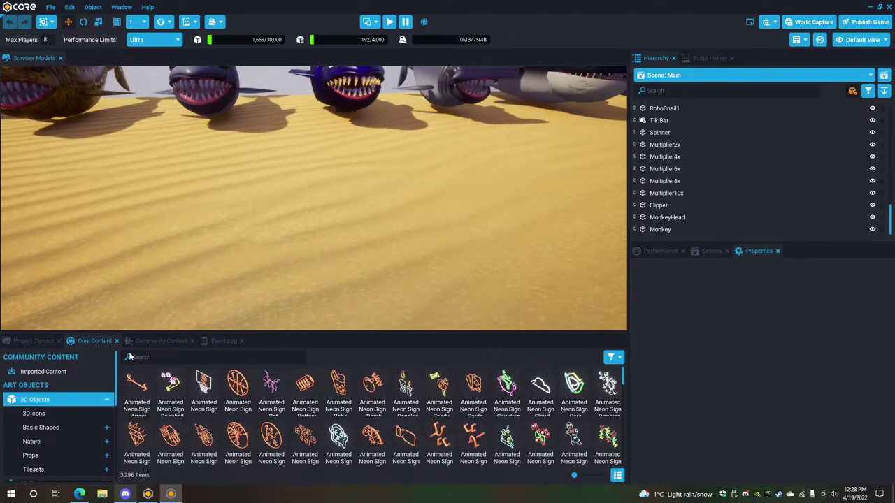
{"action": "left_click", "coordinate": [59, 428]}
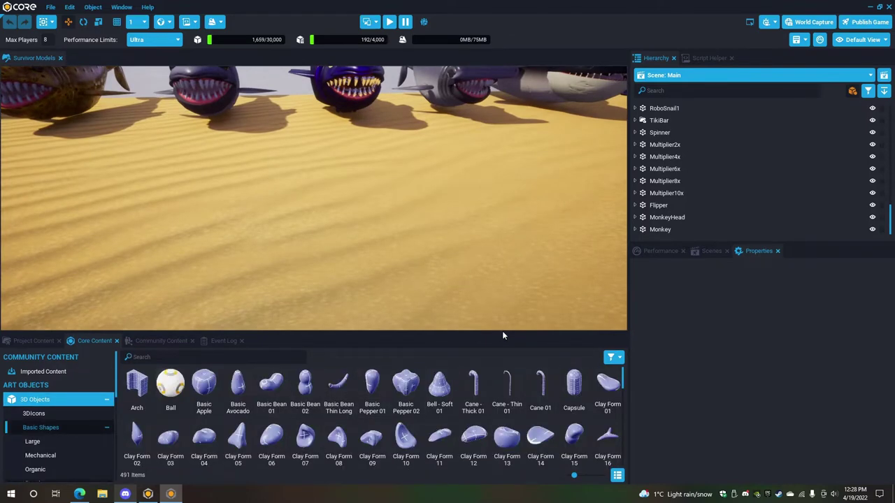
{"action": "left_click_drag", "start_coordinate": [505, 332], "coordinate": [507, 307]}
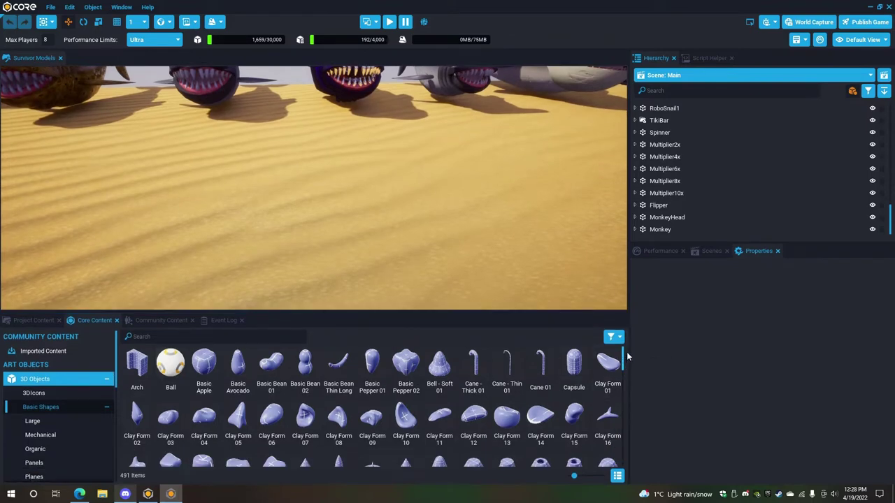
{"action": "scroll", "coordinate": [620, 393], "scroll_direction": "down", "scroll_amount": 5}
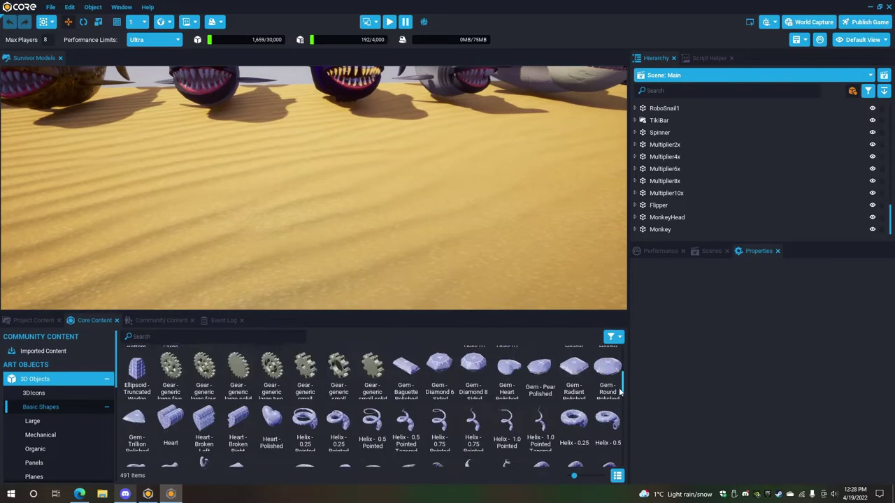
{"action": "scroll", "coordinate": [619, 393], "scroll_direction": "down", "scroll_amount": 1}
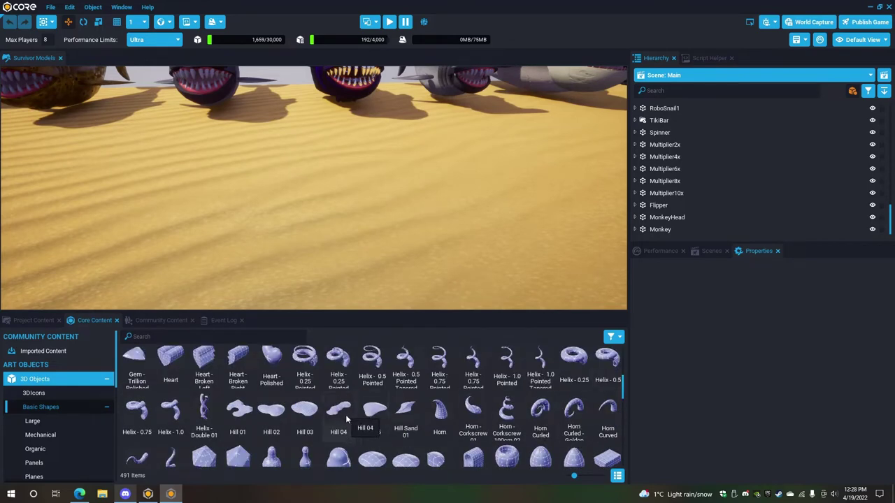
{"action": "left_click_drag", "start_coordinate": [344, 415], "coordinate": [661, 236]}
{"action": "key", "text": "f"}
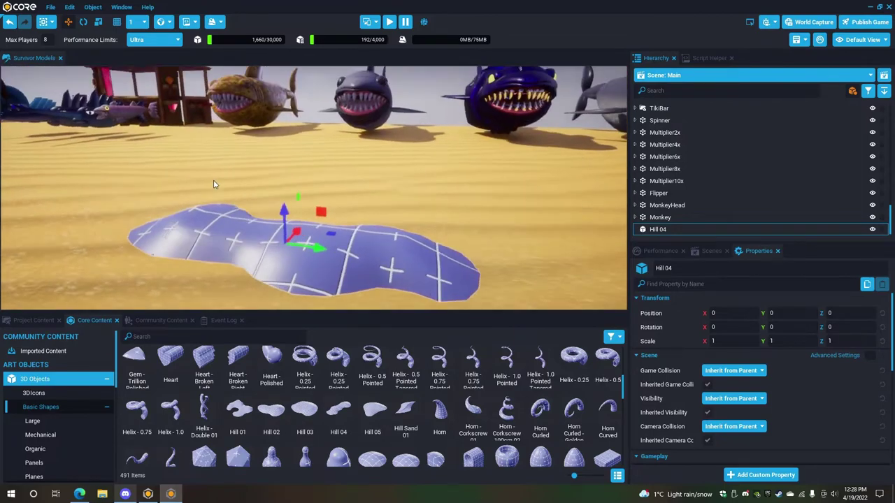
Scale Hill 04 to about 0.77 in Y and about 1.6 in Z.
{"action": "right_click_drag", "start_coordinate": [222, 187], "coordinate": [419, 193]}
{"action": "key", "text": "a"}
{"action": "key", "text": "d"}
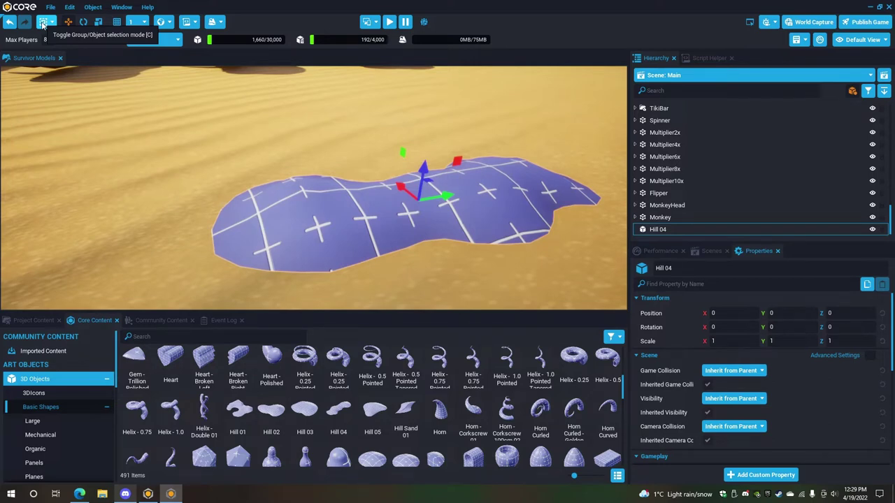
{"action": "left_click", "coordinate": [102, 25]}
{"action": "mouse_move", "coordinate": [386, 188]}
{"action": "left_mouse_down", "text": "alt"}
{"action": "mouse_move", "coordinate": [463, 184]}
{"action": "mouse_move", "coordinate": [501, 165]}
{"action": "left_mouse_up", "text": "alt"}
{"action": "mouse_move", "coordinate": [362, 141]}
{"action": "left_mouse_down", "text": "alt"}
{"action": "mouse_move", "coordinate": [413, 145]}
{"action": "mouse_move", "coordinate": [395, 121]}
{"action": "mouse_move", "coordinate": [427, 123]}
{"action": "mouse_move", "coordinate": [457, 146]}
{"action": "mouse_move", "coordinate": [418, 156]}
{"action": "mouse_move", "coordinate": [134, 160]}
{"action": "mouse_move", "coordinate": [365, 209]}
{"action": "mouse_move", "coordinate": [252, 212]}
{"action": "mouse_move", "coordinate": [474, 203]}
{"action": "left_mouse_up", "text": "alt"}
{"action": "right_click_drag", "start_coordinate": [473, 202], "coordinate": [535, 183]}
{"action": "left_click_drag", "start_coordinate": [291, 113], "coordinate": [290, 83]}
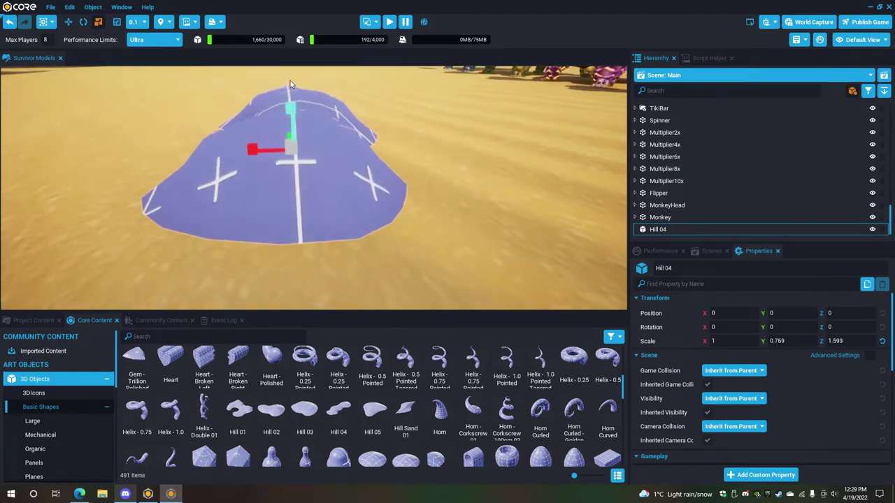
Add a Lathe Bulb basic shape on the front end of Hill 04, at about X 9.5, Y -135, Z 46.
{"action": "right_click_drag", "start_coordinate": [436, 138], "coordinate": [381, 142]}
{"action": "right_click_drag", "start_coordinate": [338, 234], "coordinate": [373, 191]}
{"action": "key", "text": "a"}
{"action": "key", "text": "w"}
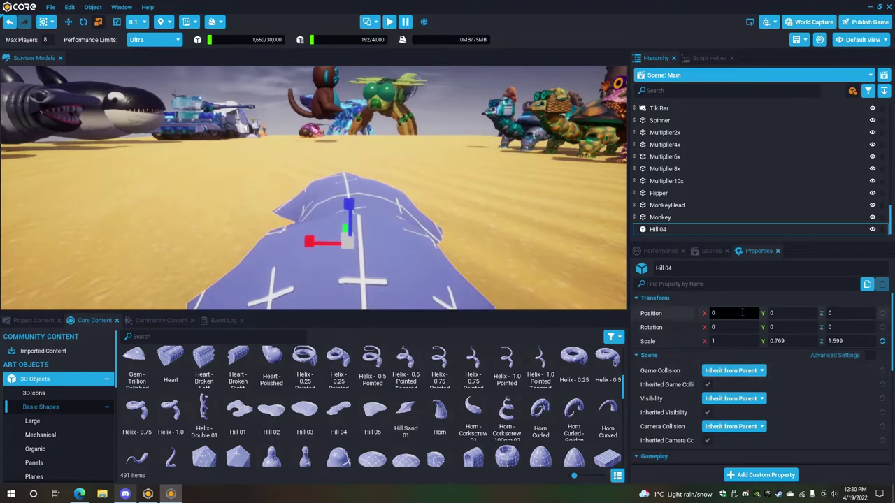
{"action": "left_click", "coordinate": [775, 314]}
{"action": "right_click_drag", "start_coordinate": [405, 252], "coordinate": [409, 283]}
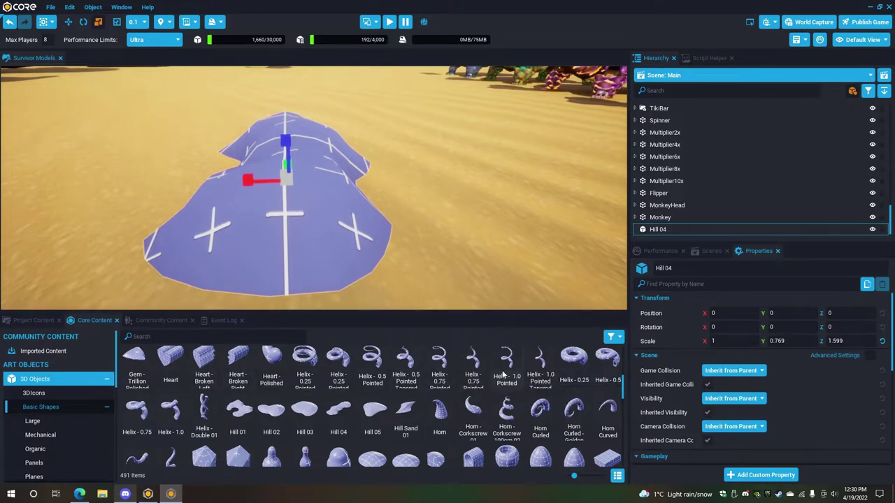
{"action": "scroll", "coordinate": [518, 381], "scroll_direction": "down", "scroll_amount": 1}
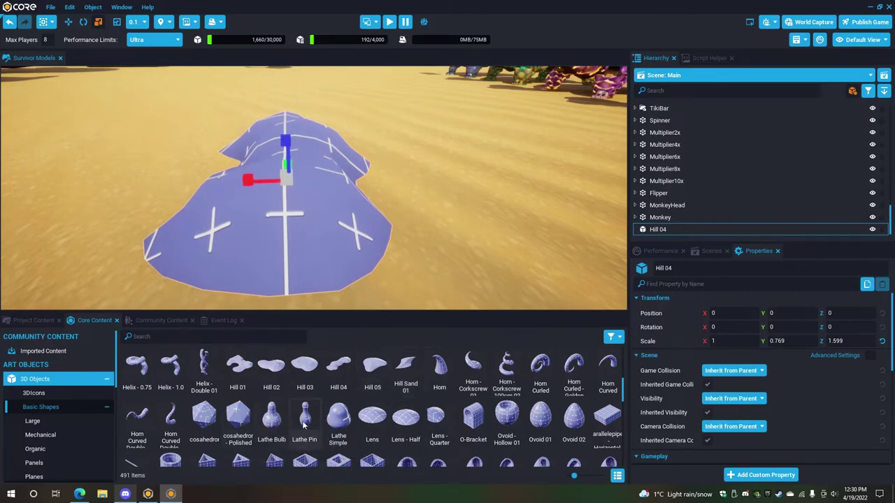
{"action": "left_click_drag", "start_coordinate": [302, 432], "coordinate": [275, 191]}
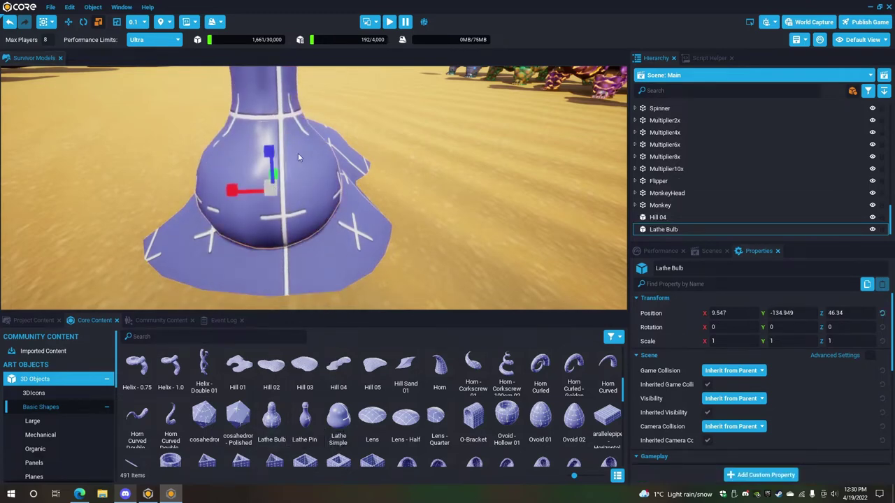
Mirror the Lathe Bulb along the world-space Z-axis and focus the view on it.
{"action": "right_click_drag", "start_coordinate": [390, 170], "coordinate": [365, 165]}
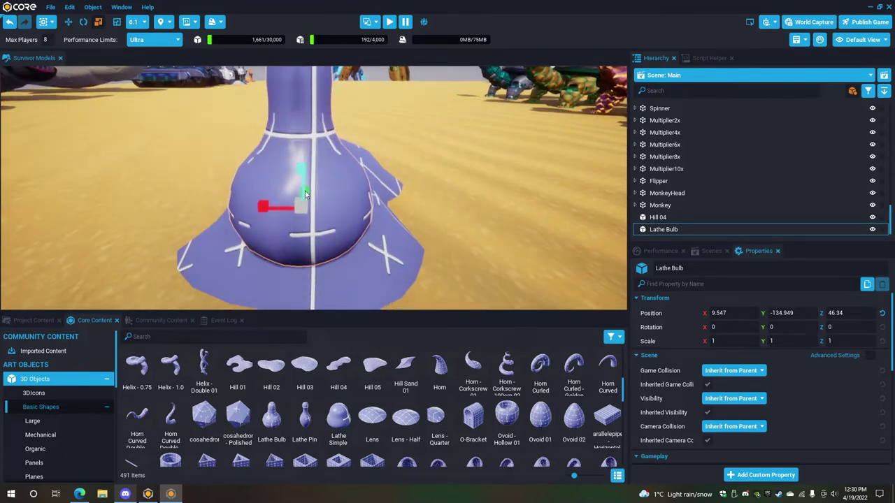
{"action": "right_click_drag", "start_coordinate": [321, 94], "coordinate": [432, 116]}
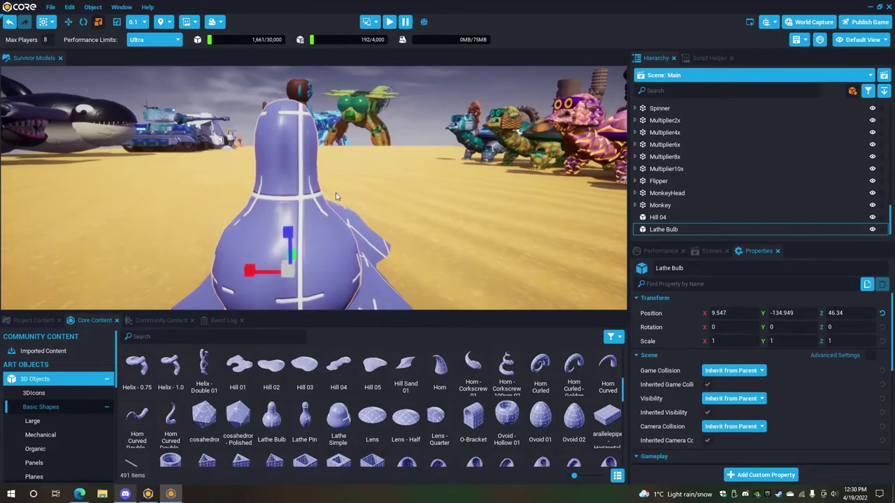
{"action": "right_click", "coordinate": [329, 252]}
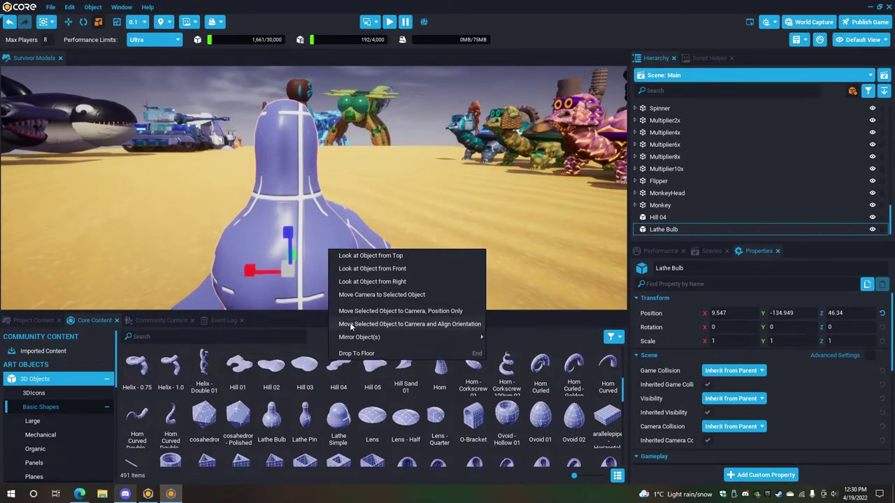
{"action": "mouse_move", "coordinate": [406, 339]}
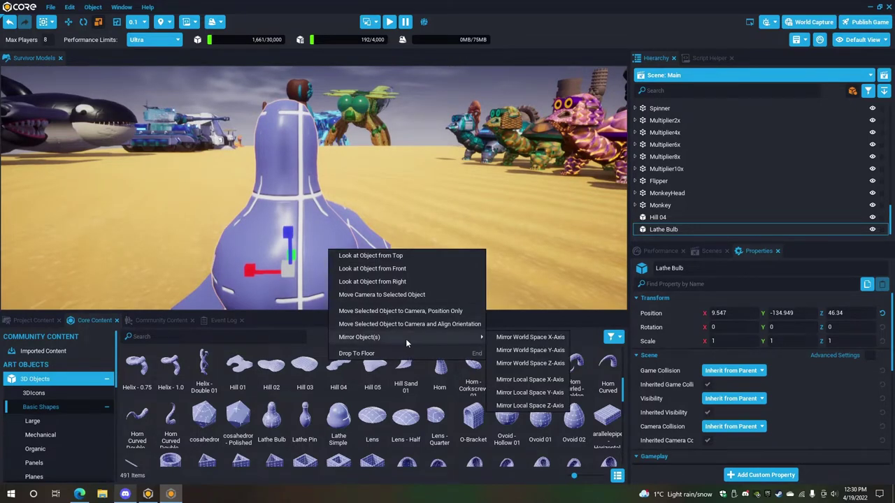
{"action": "left_click", "coordinate": [556, 363]}
{"action": "key", "text": "f"}
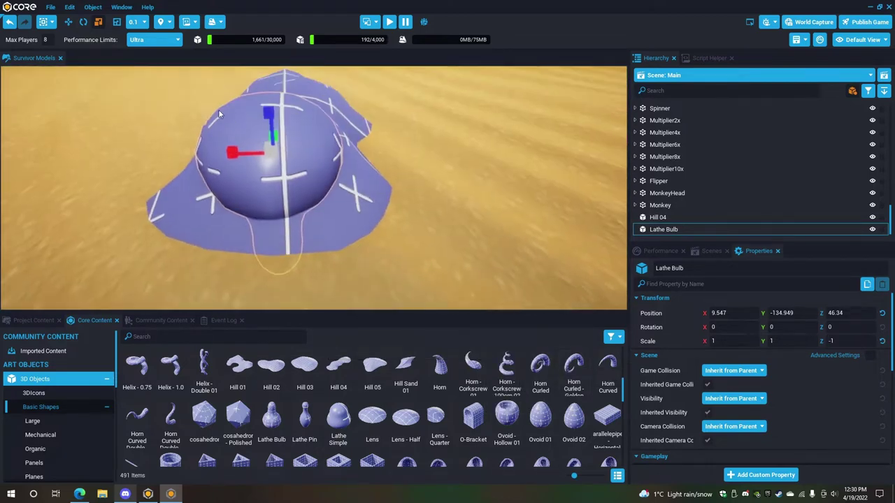
Raise the mirrored Lathe Bulb to about Z 112 and enlarge the viewport.
{"action": "left_click", "coordinate": [68, 23]}
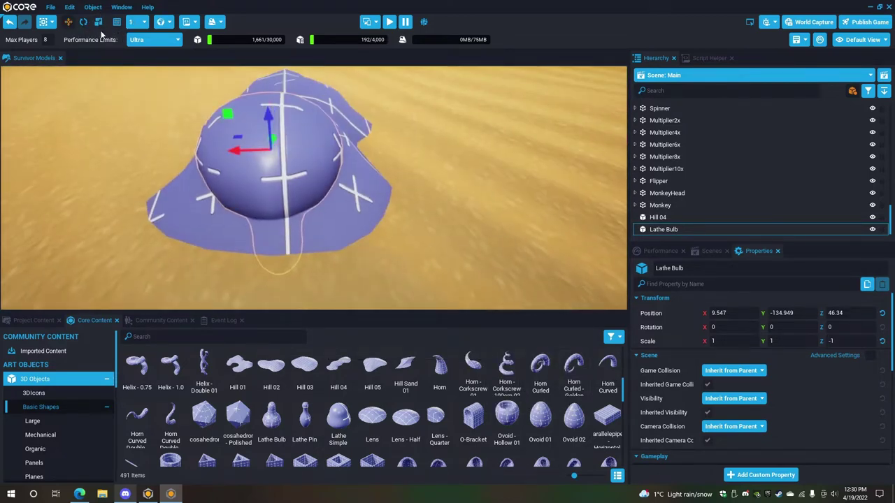
{"action": "left_click_drag", "start_coordinate": [265, 119], "coordinate": [276, 6]}
{"action": "key", "text": "f"}
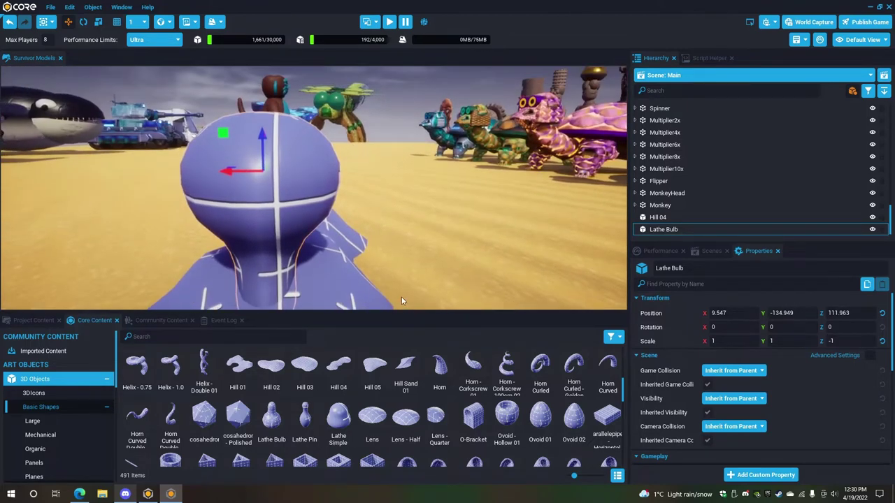
{"action": "left_click_drag", "start_coordinate": [410, 314], "coordinate": [411, 384]}
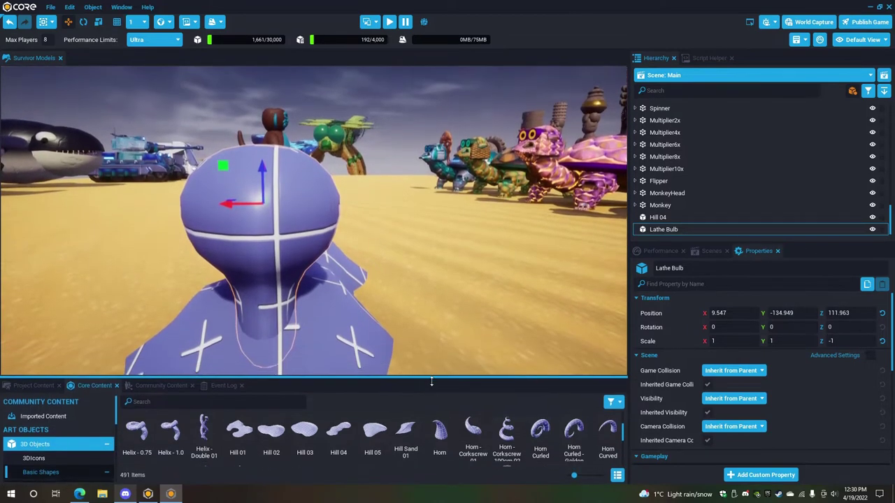
Scale the Lathe Bulb to about 0.49 in X and Y and about -0.96 in Z.
{"action": "left_click", "coordinate": [97, 21]}
{"action": "left_click_drag", "start_coordinate": [265, 207], "coordinate": [237, 213]}
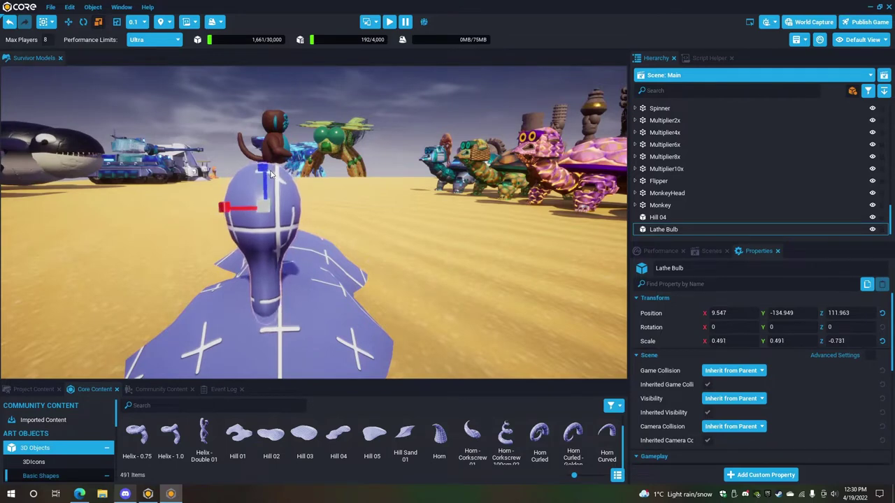
{"action": "left_click_drag", "start_coordinate": [264, 170], "coordinate": [265, 190]}
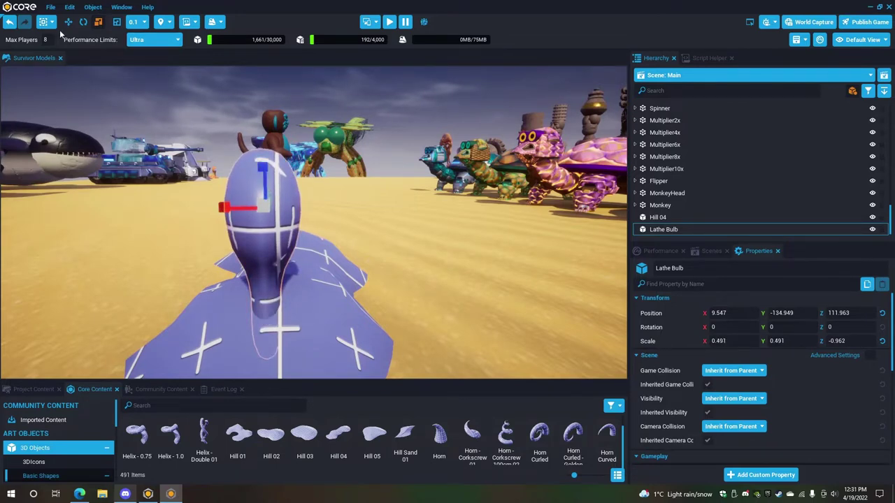
Move the Lathe Bulb to one side of the hill's front, at about X 33.5 and Z 126.
{"action": "key", "text": "w"}
{"action": "left_click_drag", "start_coordinate": [265, 183], "coordinate": [184, 177]}
{"action": "mouse_move", "coordinate": [308, 184]}
{"action": "right_mouse_down"}
{"action": "mouse_move", "coordinate": [316, 210]}
{"action": "mouse_move", "coordinate": [322, 196]}
{"action": "mouse_move", "coordinate": [314, 186]}
{"action": "right_mouse_up"}
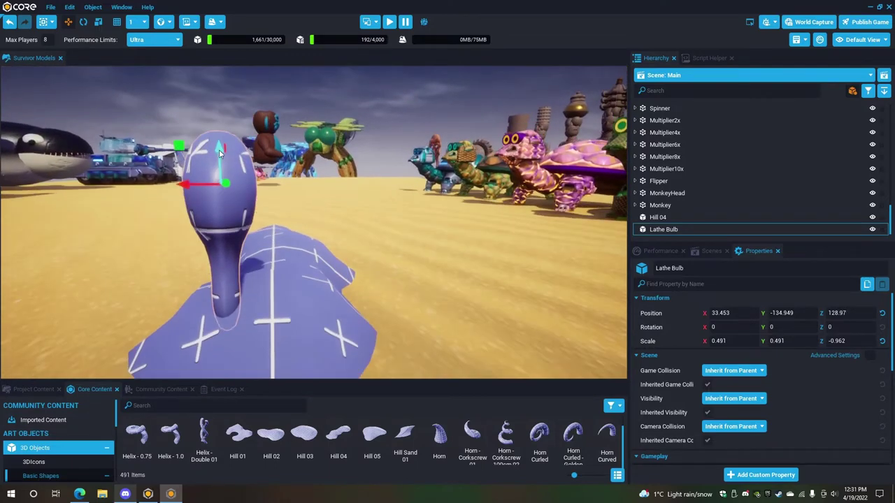
{"action": "left_click_drag", "start_coordinate": [219, 152], "coordinate": [221, 157]}
{"action": "right_click_drag", "start_coordinate": [296, 175], "coordinate": [285, 203]}
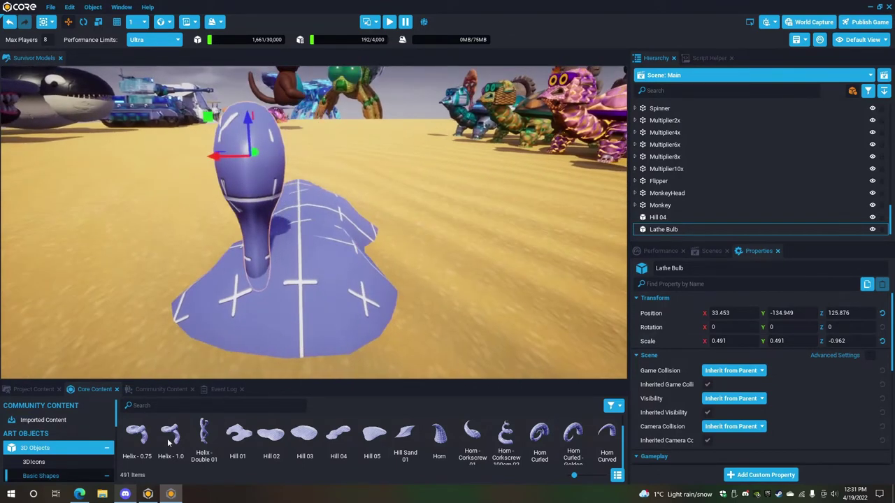
Search the content library for "sph" and place a Sphere on the front of the Lathe Bulb.
{"action": "left_click", "coordinate": [148, 407]}
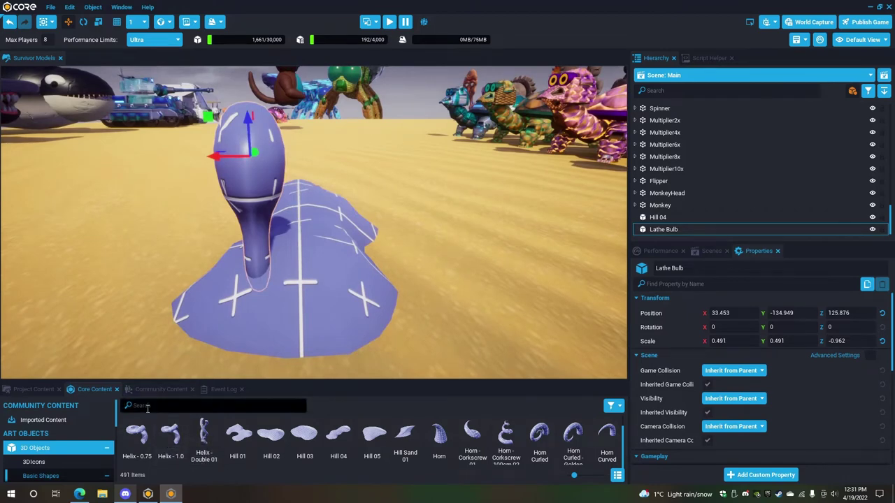
{"action": "type", "text": "sph"}
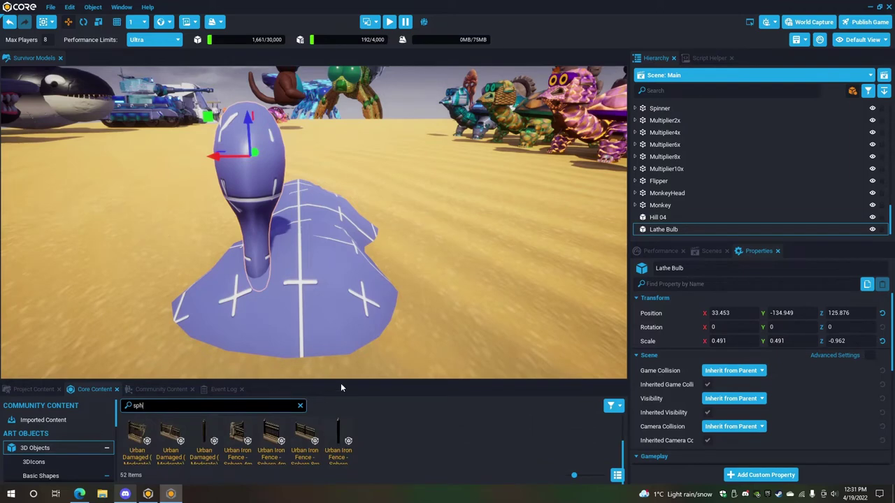
{"action": "left_click_drag", "start_coordinate": [341, 383], "coordinate": [343, 330]}
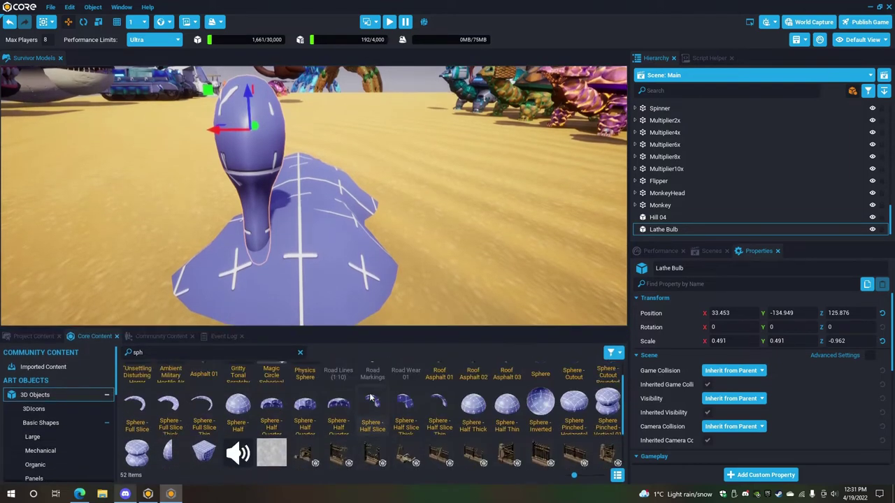
{"action": "scroll", "coordinate": [372, 398], "scroll_direction": "up", "scroll_amount": 2}
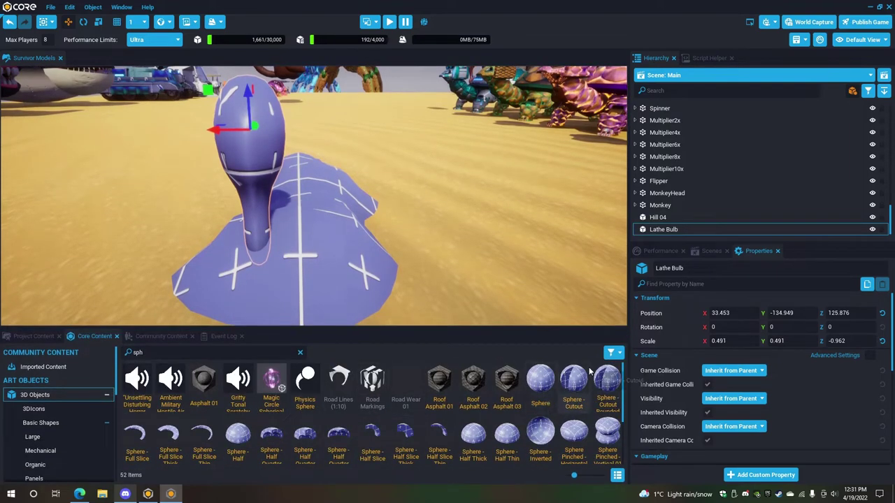
{"action": "right_click_drag", "start_coordinate": [426, 182], "coordinate": [448, 189]}
{"action": "left_click_drag", "start_coordinate": [540, 366], "coordinate": [237, 141]}
Scale the sphere uniformly to about 0.37 on the front of the Lathe Bulb.
{"action": "left_click_drag", "start_coordinate": [218, 132], "coordinate": [220, 138]}
{"action": "right_click_drag", "start_coordinate": [220, 137], "coordinate": [229, 137]}
{"action": "left_click", "coordinate": [99, 21]}
{"action": "left_click_drag", "start_coordinate": [243, 171], "coordinate": [143, 180]}
Position the sphere on the front of the Lathe Bulb's head at about X 32.9 and Z 125.
{"action": "key", "text": "w"}
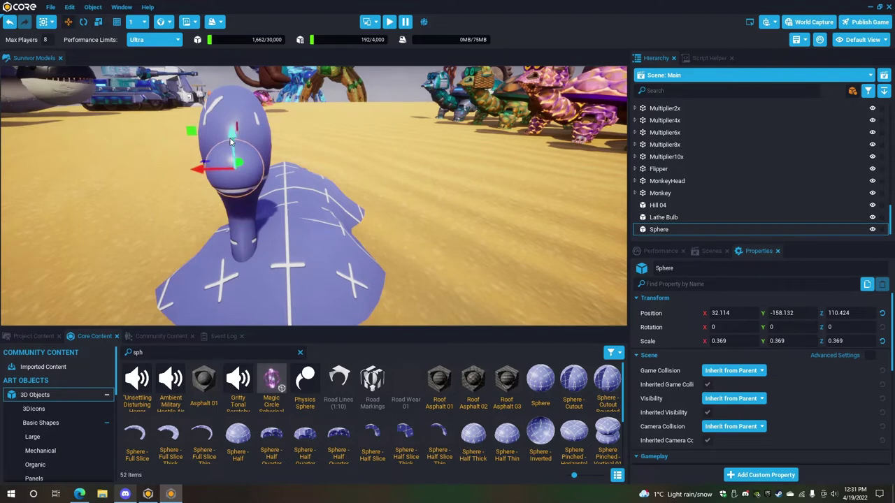
{"action": "left_click_drag", "start_coordinate": [233, 136], "coordinate": [233, 115]}
{"action": "left_click_drag", "start_coordinate": [212, 145], "coordinate": [213, 147]}
{"action": "right_click_drag", "start_coordinate": [355, 148], "coordinate": [331, 142]}
{"action": "key", "text": "w"}
{"action": "left_click_drag", "start_coordinate": [249, 168], "coordinate": [238, 172]}
{"action": "right_click_drag", "start_coordinate": [239, 175], "coordinate": [188, 109]}
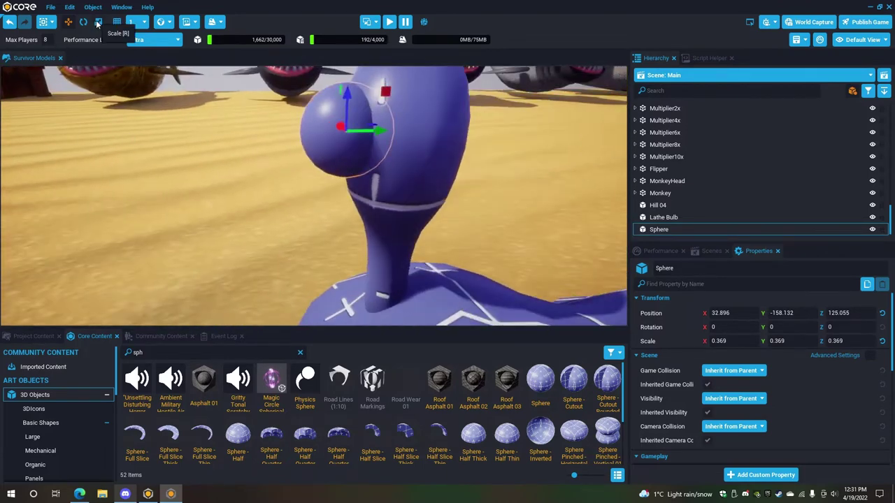
Flatten the sphere to a Y scale of about 0.235 and shift it into the bulb at about Y -155.
{"action": "left_click", "coordinate": [99, 21]}
{"action": "mouse_move", "coordinate": [390, 136]}
{"action": "left_mouse_down"}
{"action": "mouse_move", "coordinate": [370, 136]}
{"action": "mouse_move", "coordinate": [378, 131]}
{"action": "left_mouse_up"}
{"action": "left_click", "coordinate": [68, 22]}
{"action": "right_click_drag", "start_coordinate": [379, 131], "coordinate": [426, 138]}
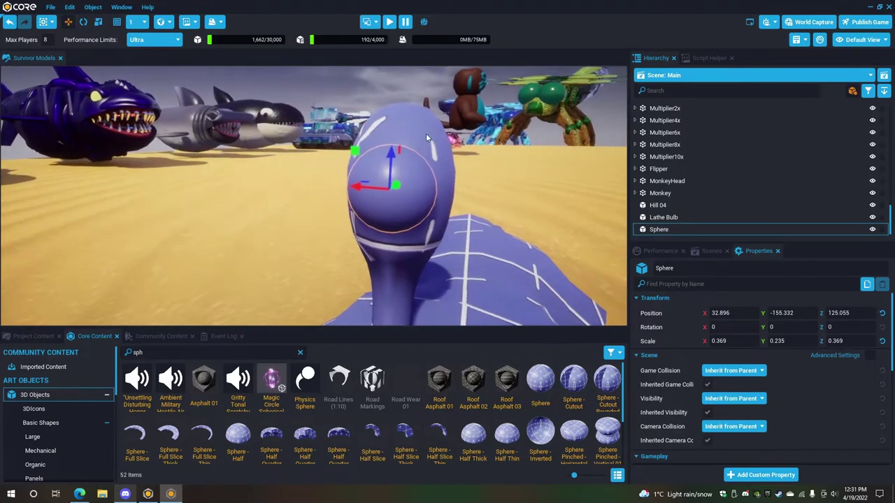
Reshape the sphere into an upright oval, scaled to about 0.29 in X and about 0.40 in Z.
{"action": "left_click", "coordinate": [97, 22]}
{"action": "left_click_drag", "start_coordinate": [357, 182], "coordinate": [360, 188]}
{"action": "left_click_drag", "start_coordinate": [390, 154], "coordinate": [382, 145]}
{"action": "right_click_drag", "start_coordinate": [382, 145], "coordinate": [517, 156]}
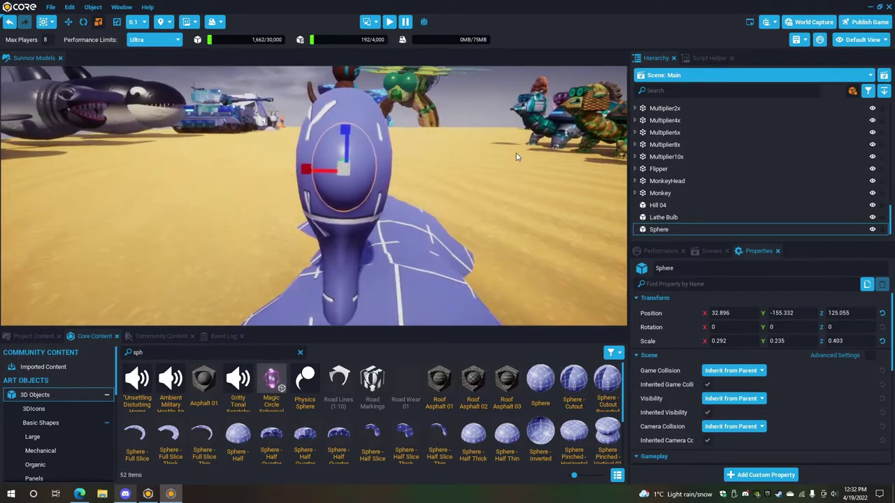
Duplicate the flattened oval sphere in place.
{"action": "left_click", "coordinate": [665, 230]}
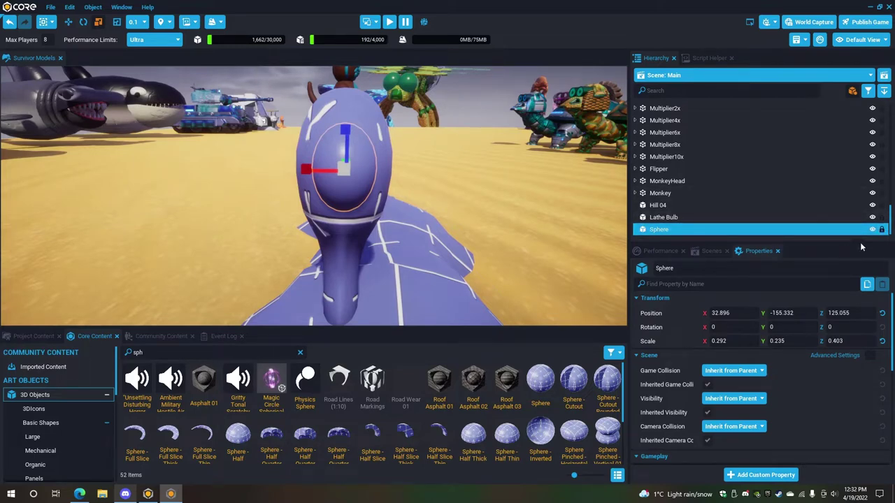
{"action": "left_click", "coordinate": [882, 230]}
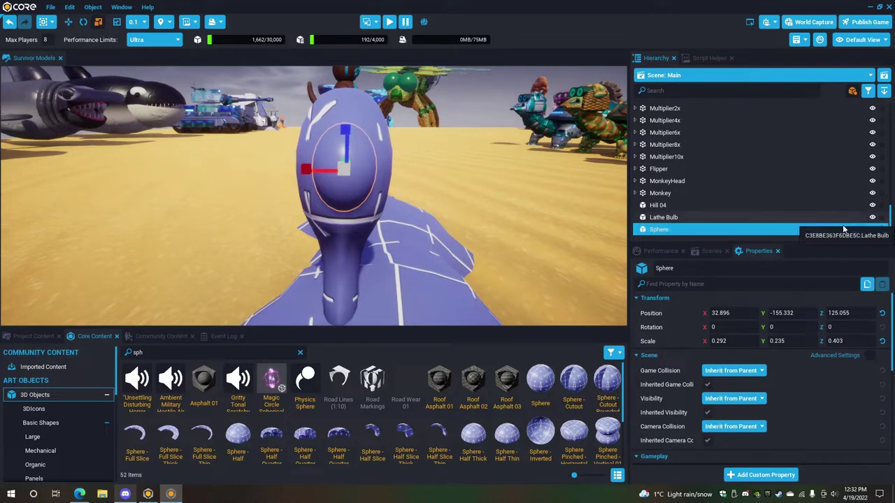
{"action": "key", "text": "ctrl+w"}
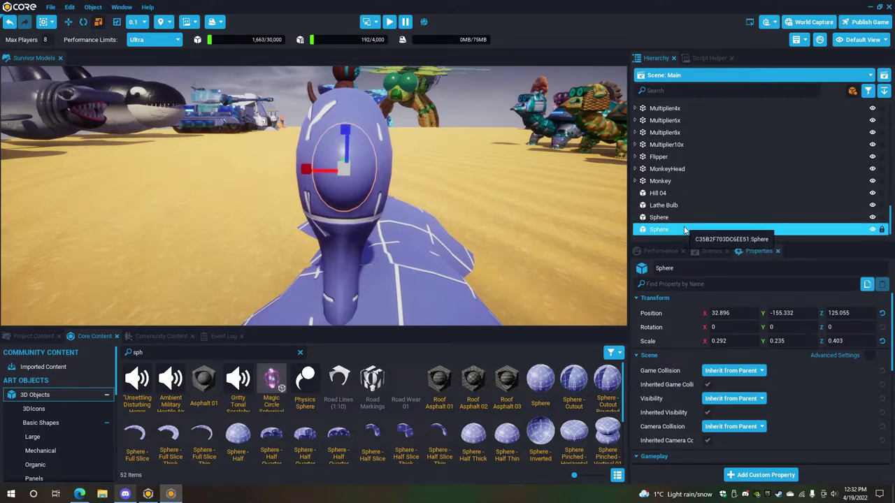
Replace the duplicated oval sphere's mesh with Sphere - Half Thin to form an upper eyelid.
{"action": "scroll", "coordinate": [734, 342], "scroll_direction": "down", "scroll_amount": 5}
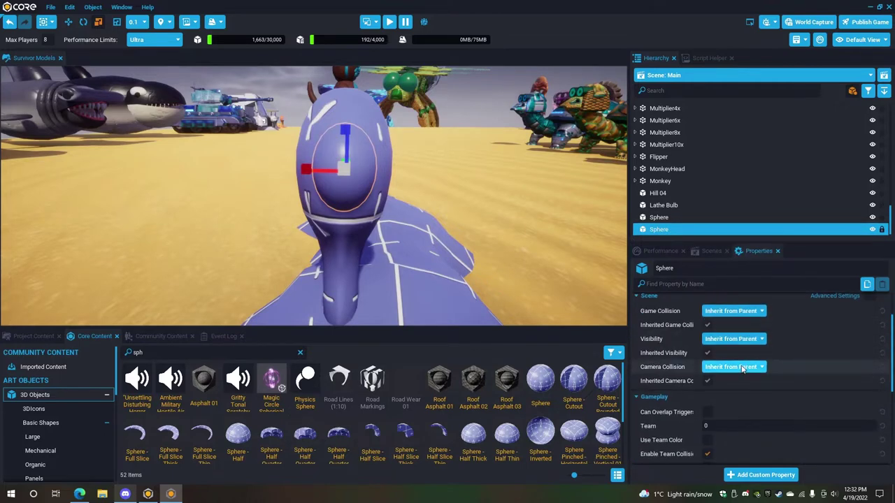
{"action": "scroll", "coordinate": [749, 350], "scroll_direction": "down", "scroll_amount": 3}
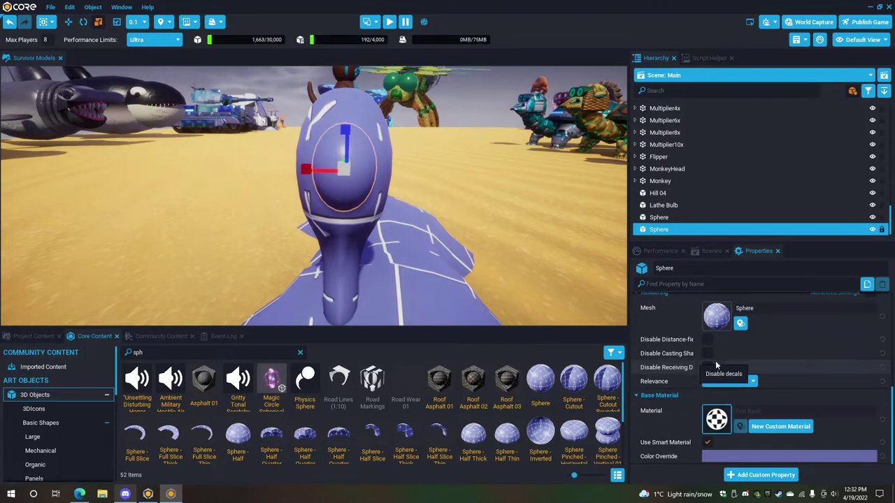
{"action": "scroll", "coordinate": [774, 325], "scroll_direction": "up", "scroll_amount": 1}
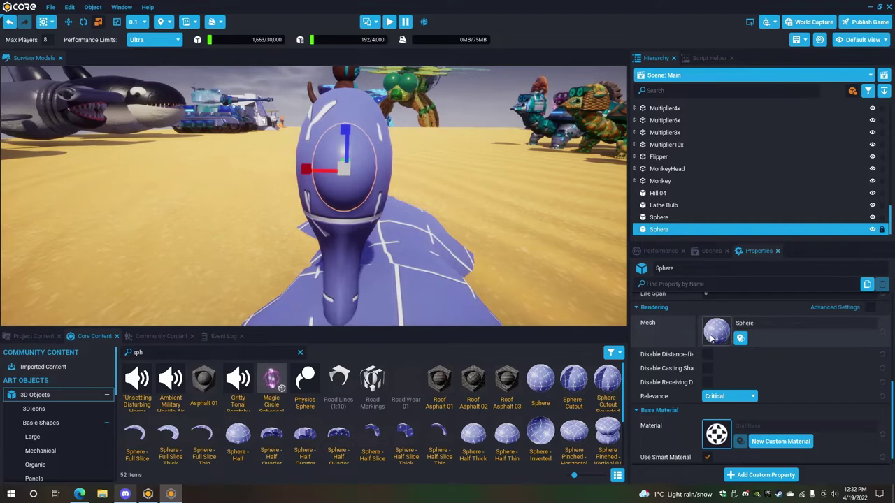
{"action": "scroll", "coordinate": [749, 336], "scroll_direction": "down", "scroll_amount": 1}
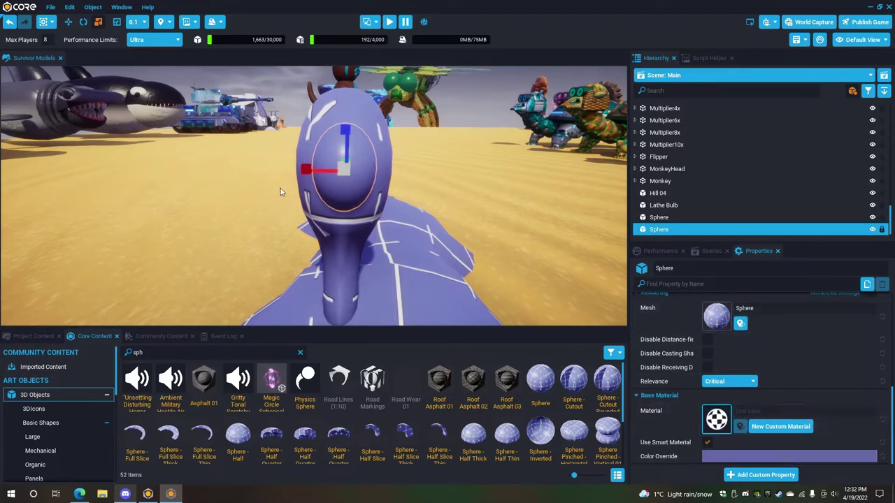
{"action": "scroll", "coordinate": [689, 343], "scroll_direction": "up", "scroll_amount": 1}
{"action": "scroll", "coordinate": [690, 339], "scroll_direction": "up", "scroll_amount": 1}
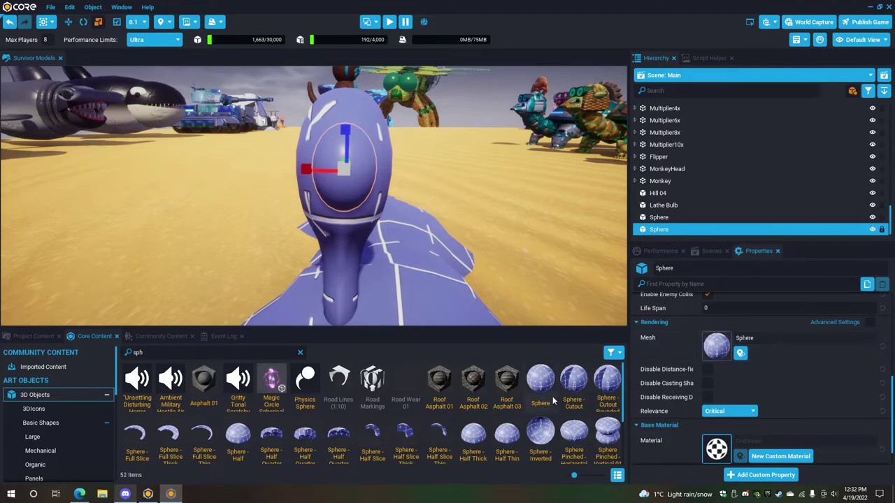
{"action": "left_click_drag", "start_coordinate": [500, 435], "coordinate": [718, 347]}
Raise the half-thin sphere slightly and enlarge it a little so it covers the upper half of the eyeball.
{"action": "left_click_drag", "start_coordinate": [384, 186], "coordinate": [274, 182], "text": "alt"}
{"action": "scroll", "coordinate": [274, 182], "scroll_direction": "up", "scroll_amount": 2}
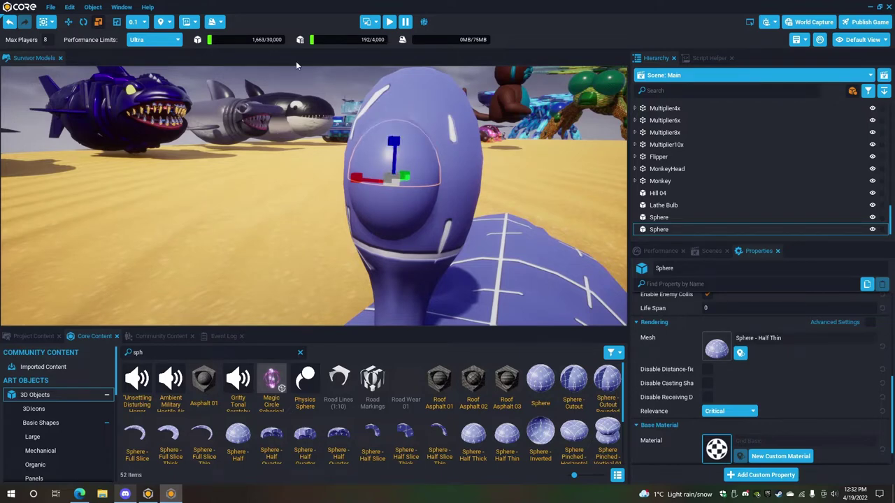
{"action": "left_click", "coordinate": [83, 22]}
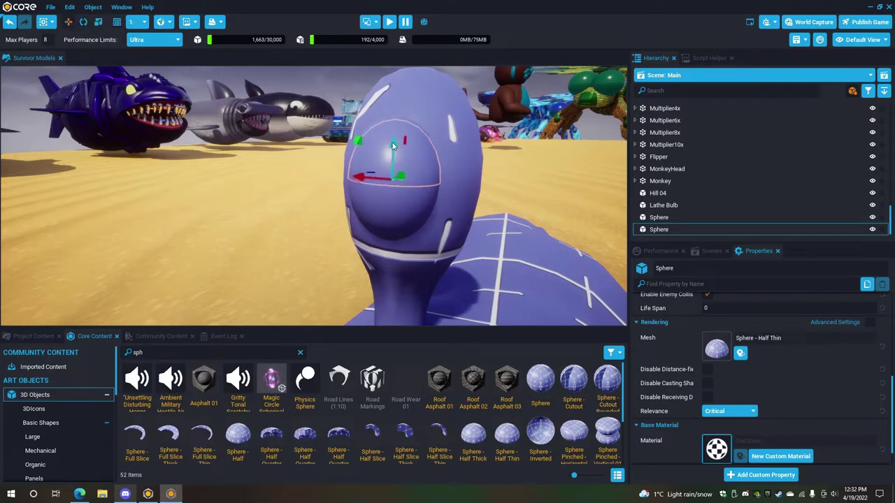
{"action": "left_click", "coordinate": [99, 22]}
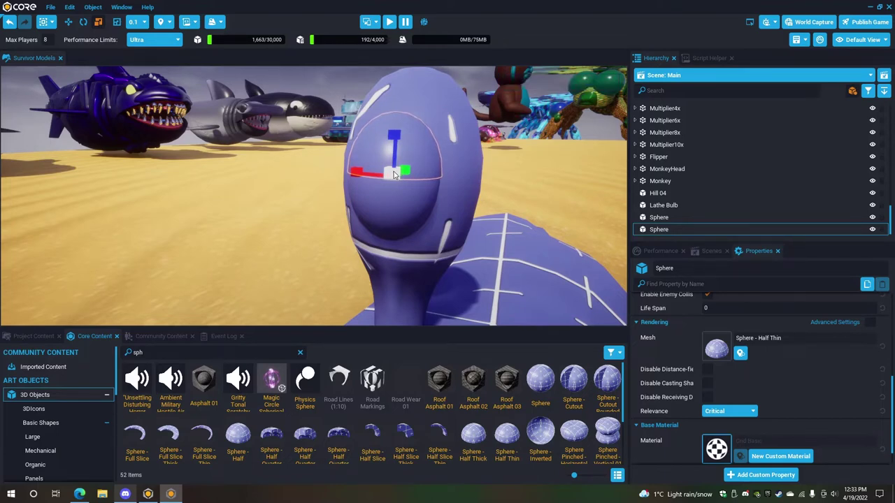
{"action": "left_click", "coordinate": [478, 217]}
{"action": "right_click_drag", "start_coordinate": [424, 216], "coordinate": [481, 204]}
{"action": "left_click", "coordinate": [390, 161]}
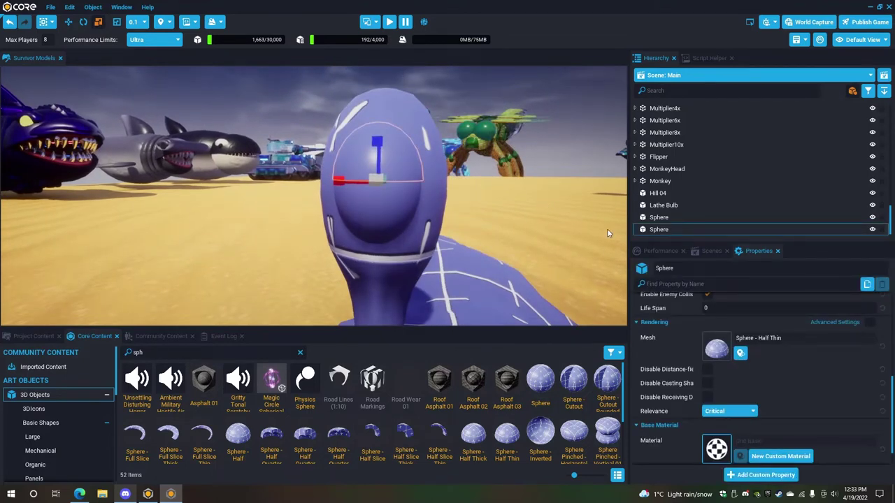
Duplicate the upper eyelid and mirror the copy along the world-space Z axis.
{"action": "key", "text": "ctrl+w"}
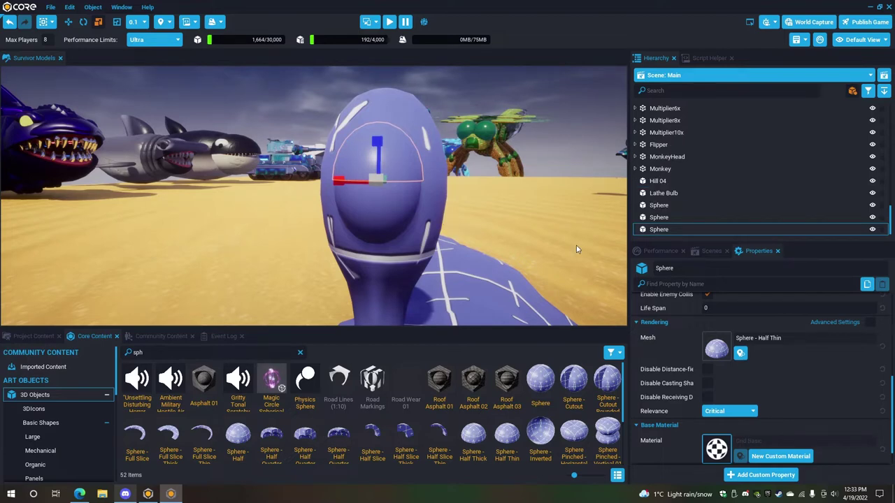
{"action": "right_click", "coordinate": [412, 172]}
{"action": "mouse_move", "coordinate": [461, 256]}
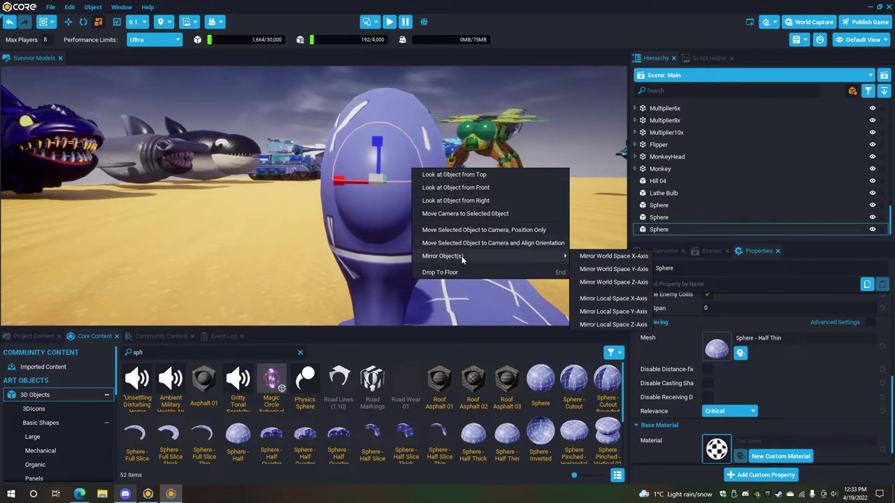
{"action": "left_click", "coordinate": [636, 282]}
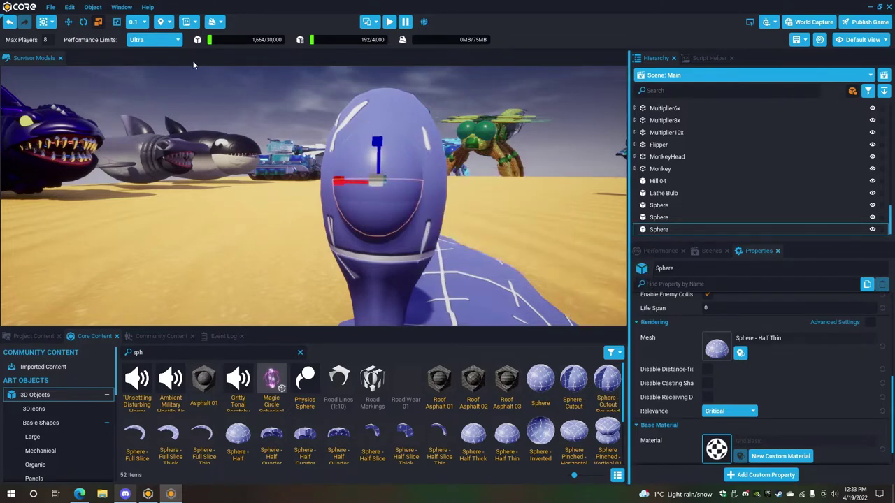
Lower the mirrored half sphere to the bottom of the eyeball as the lower eyelid.
{"action": "left_click", "coordinate": [69, 23]}
{"action": "left_click_drag", "start_coordinate": [380, 140], "coordinate": [375, 170]}
{"action": "left_click", "coordinate": [100, 24]}
{"action": "left_click", "coordinate": [69, 21]}
{"action": "left_click", "coordinate": [100, 22]}
{"action": "left_click_drag", "start_coordinate": [378, 211], "coordinate": [374, 215]}
Scale the lower eyelid down slightly so it fits closely around the bottom of the eyeball.
{"action": "key", "text": "a"}
{"action": "right_click_drag", "start_coordinate": [451, 226], "coordinate": [479, 235]}
{"action": "key", "text": "w"}
{"action": "key", "text": "d"}
{"action": "key", "text": "w"}
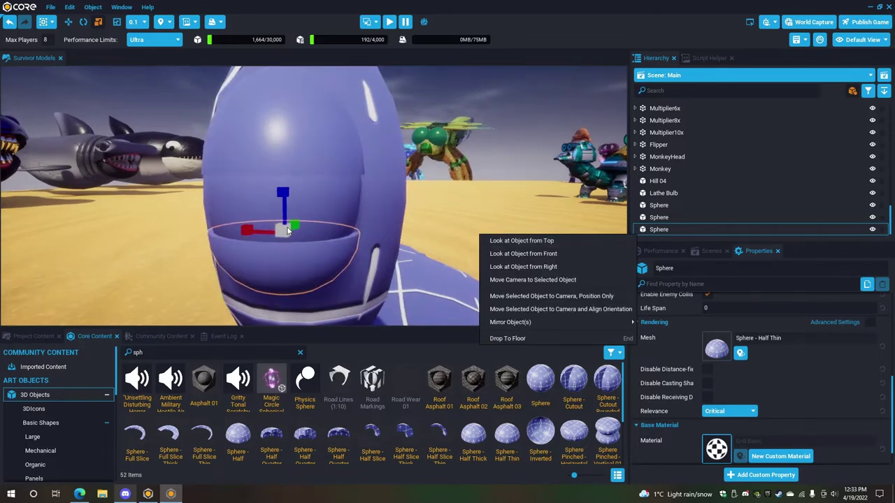
{"action": "left_click", "coordinate": [323, 210]}
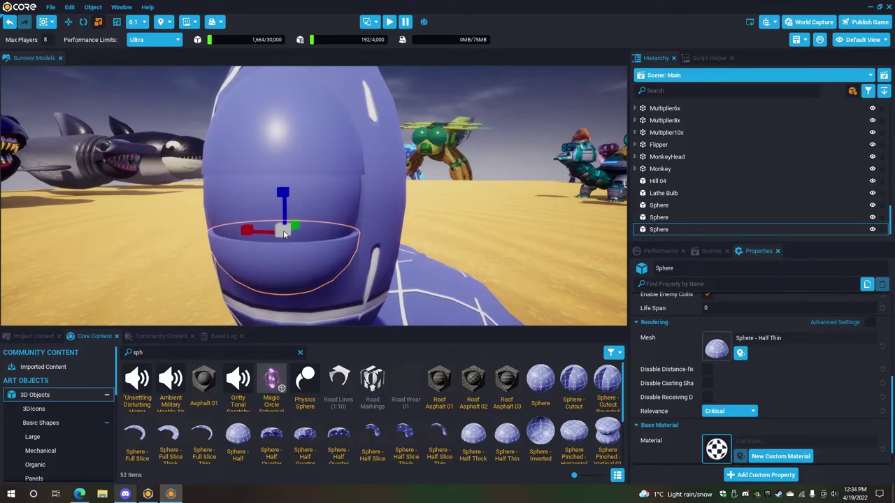
{"action": "left_click_drag", "start_coordinate": [283, 231], "coordinate": [280, 231]}
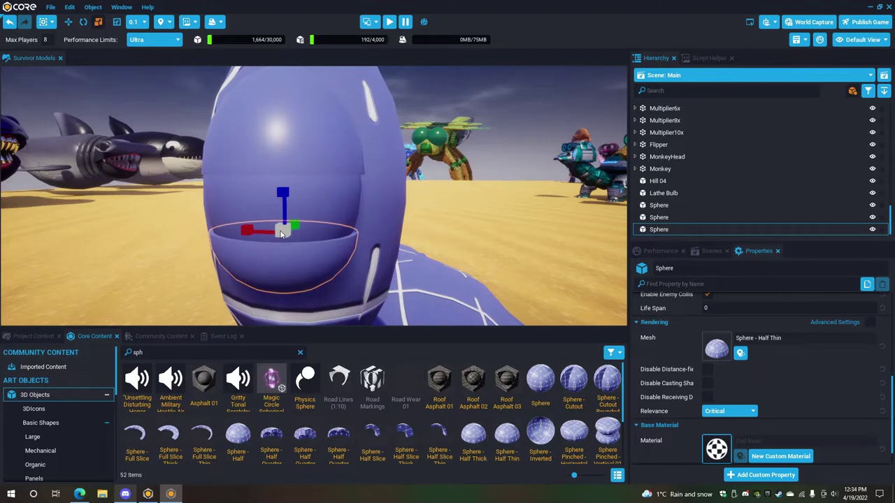
{"action": "left_click", "coordinate": [307, 146]}
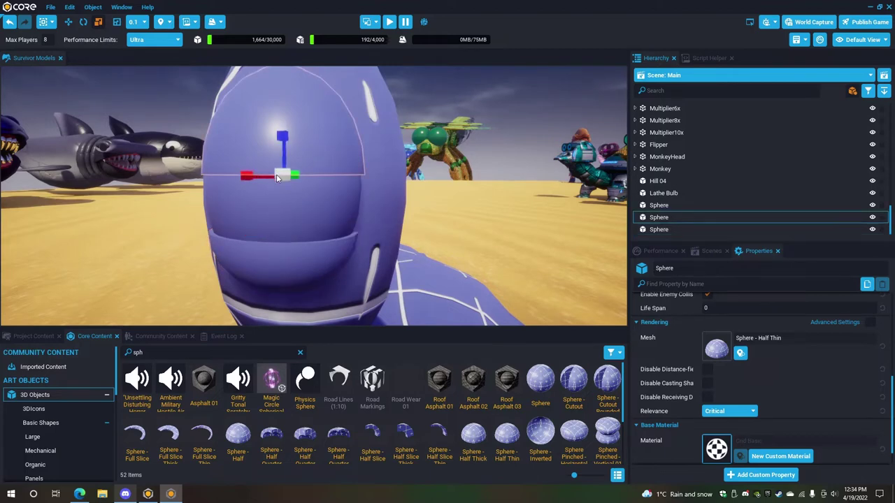
{"action": "right_click_drag", "start_coordinate": [367, 176], "coordinate": [410, 175]}
{"action": "key", "text": "Escape"}
{"action": "scroll", "coordinate": [404, 185], "scroll_direction": "down", "scroll_amount": 3}
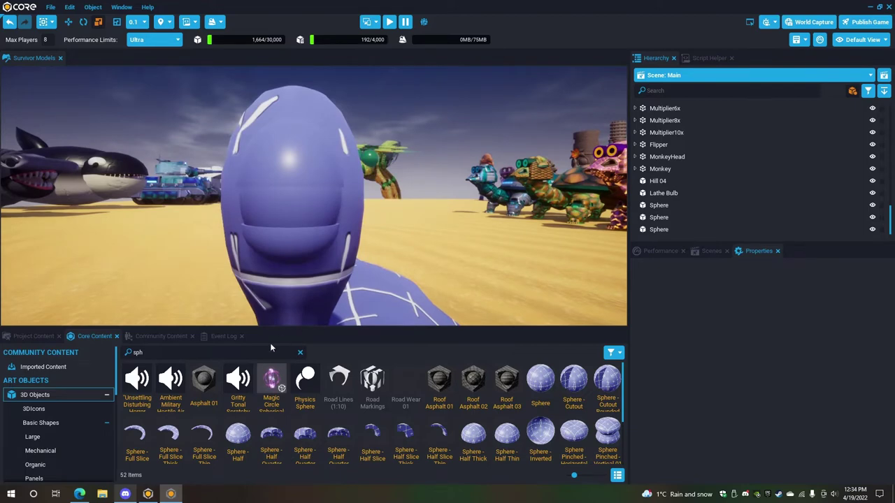
Search the core content for "lens" and place a Lens - Half on the front of the eye.
{"action": "left_click", "coordinate": [171, 353]}
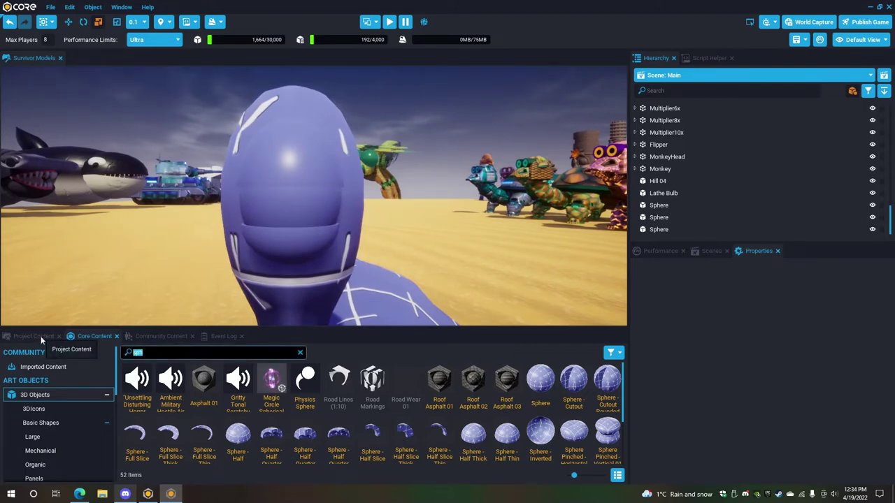
{"action": "type", "text": "lens"}
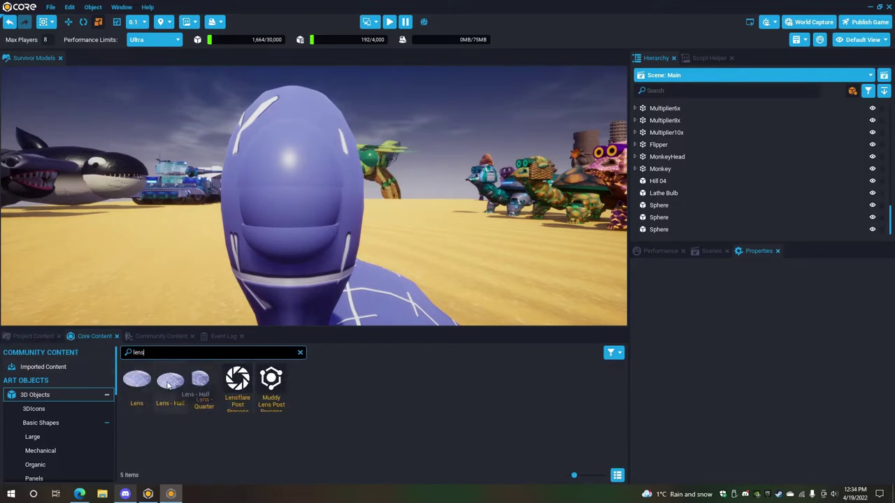
{"action": "left_click_drag", "start_coordinate": [178, 390], "coordinate": [300, 230]}
Set the half lens's X rotation to -90 so its domed side faces forward.
{"action": "left_click", "coordinate": [82, 22]}
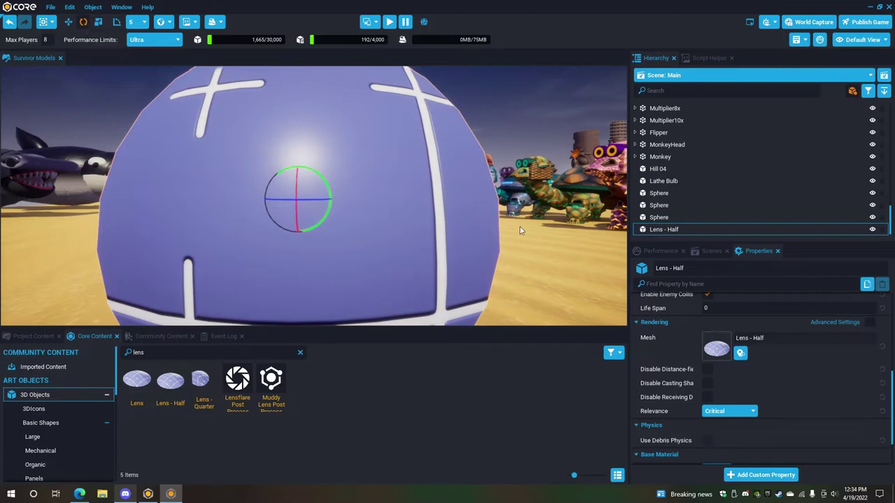
{"action": "scroll", "coordinate": [675, 344], "scroll_direction": "up", "scroll_amount": 4}
{"action": "scroll", "coordinate": [762, 358], "scroll_direction": "up", "scroll_amount": 3}
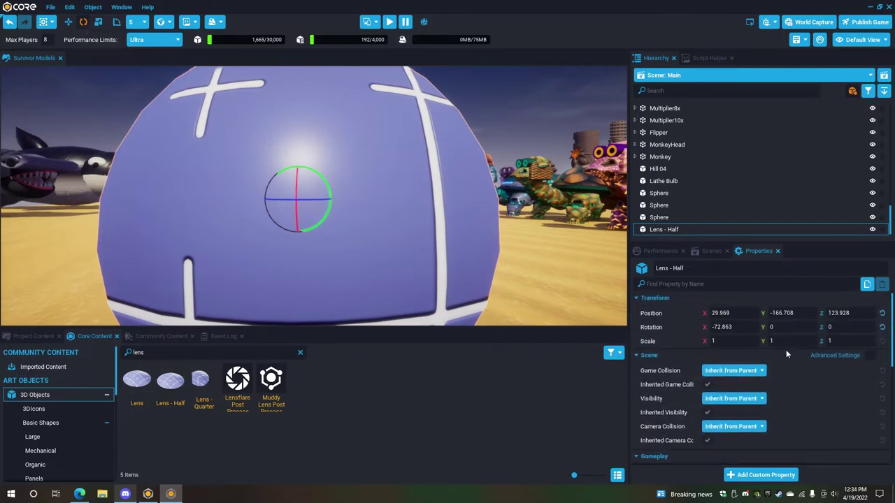
{"action": "left_click", "coordinate": [717, 329]}
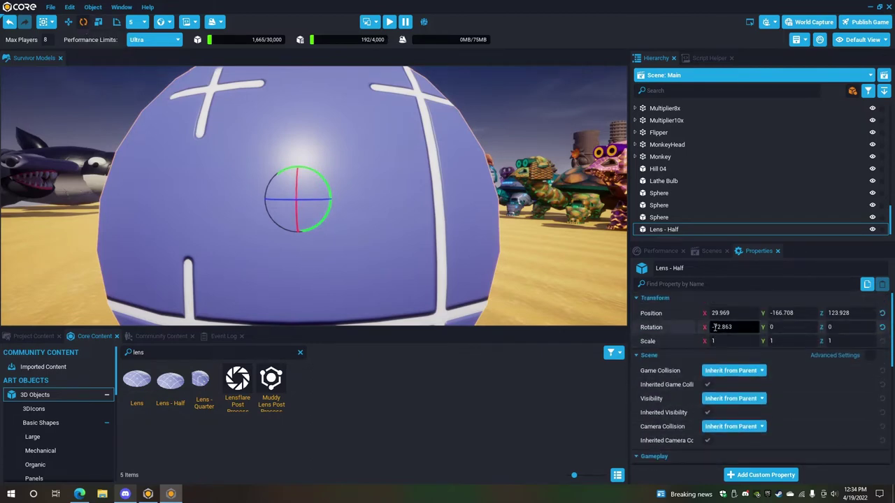
{"action": "double_click", "coordinate": [715, 327]}
{"action": "type", "text": "-90"}
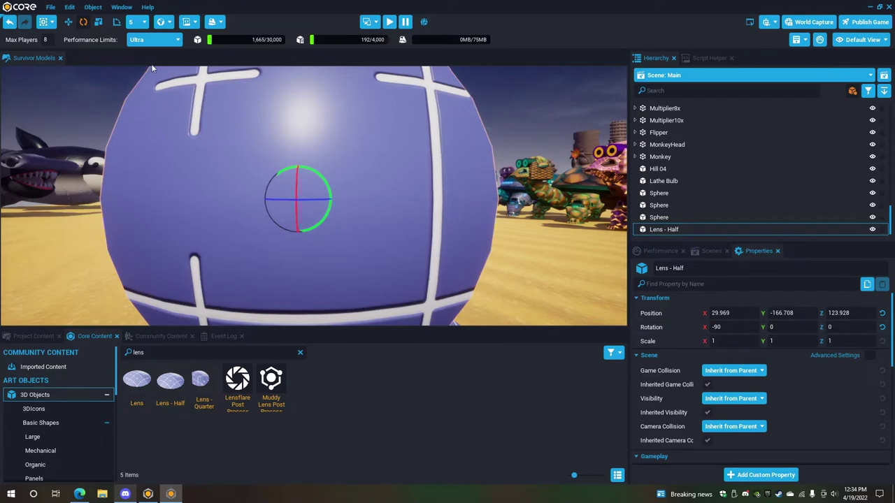
Scale the half lens uniformly to about 0.086 and centre it on the eyeball at about X 33.5 and Z 123.6.
{"action": "key", "text": "w"}
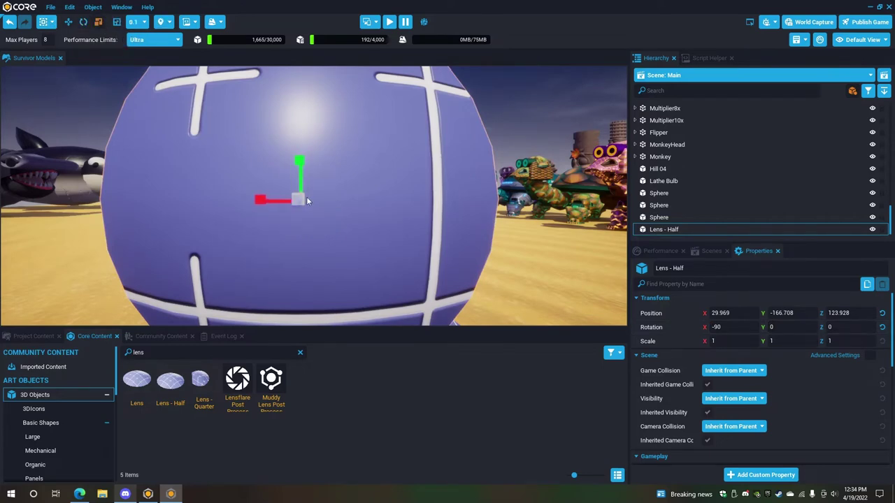
{"action": "left_click_drag", "start_coordinate": [301, 203], "coordinate": [161, 207]}
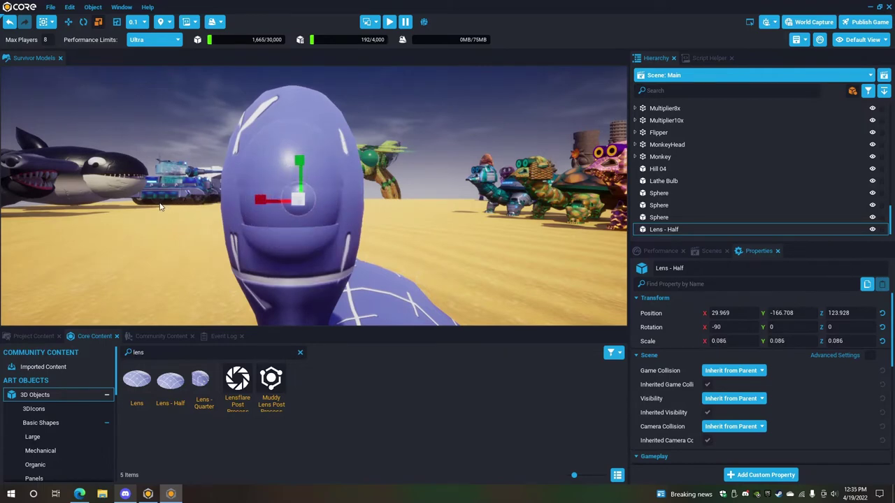
{"action": "left_click", "coordinate": [68, 22]}
{"action": "left_click_drag", "start_coordinate": [281, 202], "coordinate": [250, 200]}
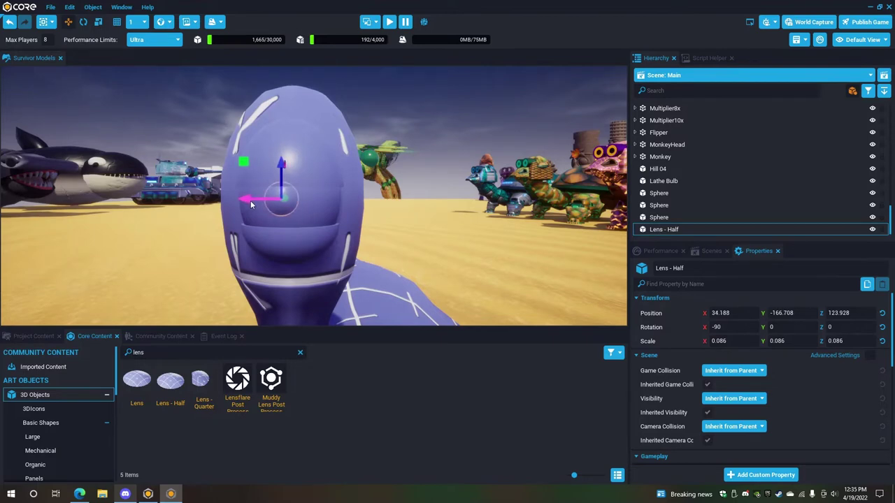
{"action": "right_click_drag", "start_coordinate": [265, 204], "coordinate": [272, 202]}
{"action": "left_click_drag", "start_coordinate": [250, 204], "coordinate": [256, 204]}
{"action": "left_click_drag", "start_coordinate": [273, 171], "coordinate": [275, 175]}
Sink the half lens slightly into the front of the eyeball, to about Y -166.5.
{"action": "right_click_drag", "start_coordinate": [277, 172], "coordinate": [87, 180]}
{"action": "left_click_drag", "start_coordinate": [88, 181], "coordinate": [41, 195], "text": "alt"}
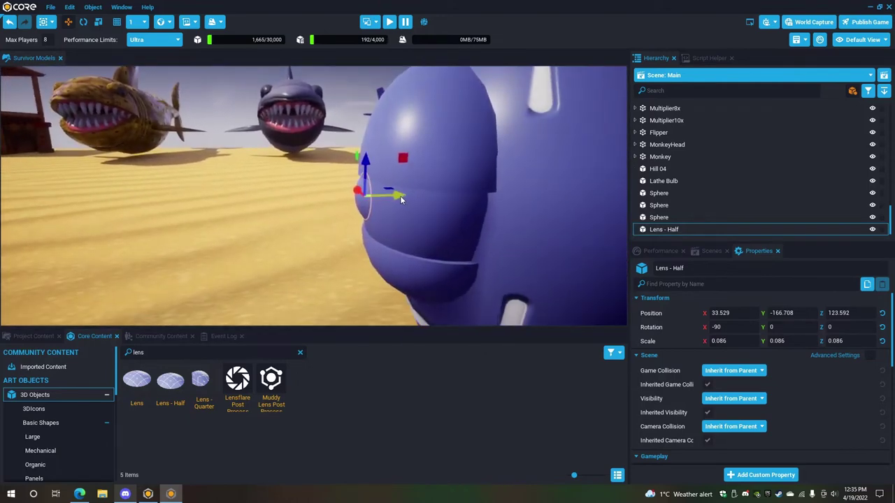
{"action": "left_click_drag", "start_coordinate": [401, 196], "coordinate": [575, 239]}
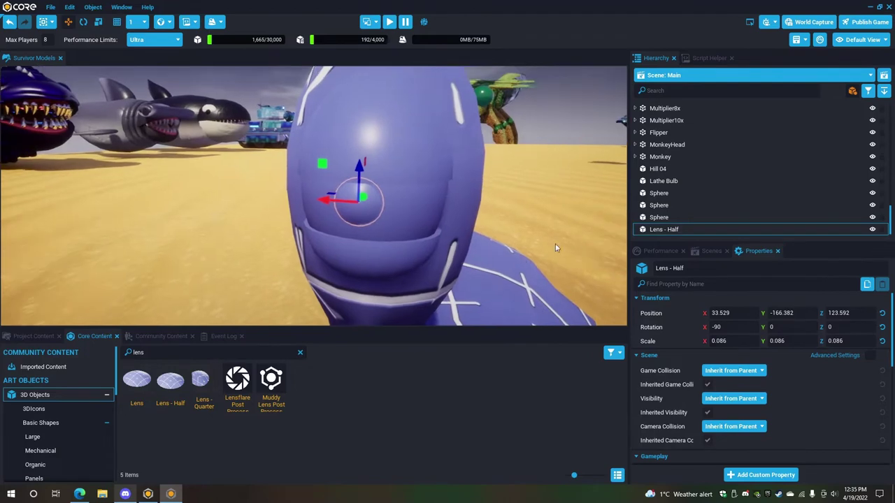
{"action": "left_click", "coordinate": [492, 261]}
{"action": "left_click", "coordinate": [347, 208]}
{"action": "left_click_drag", "start_coordinate": [366, 205], "coordinate": [415, 215], "text": "alt"}
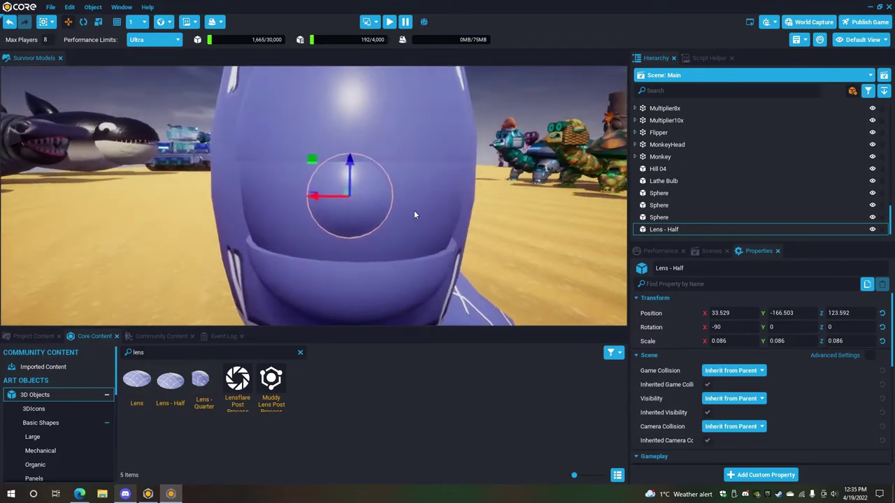
Fine-tune the half lens's depth along the Y axis against the eyeball's surface.
{"action": "key", "text": "Escape"}
{"action": "left_click", "coordinate": [349, 225]}
{"action": "left_click_drag", "start_coordinate": [312, 228], "coordinate": [373, 218], "text": "alt"}
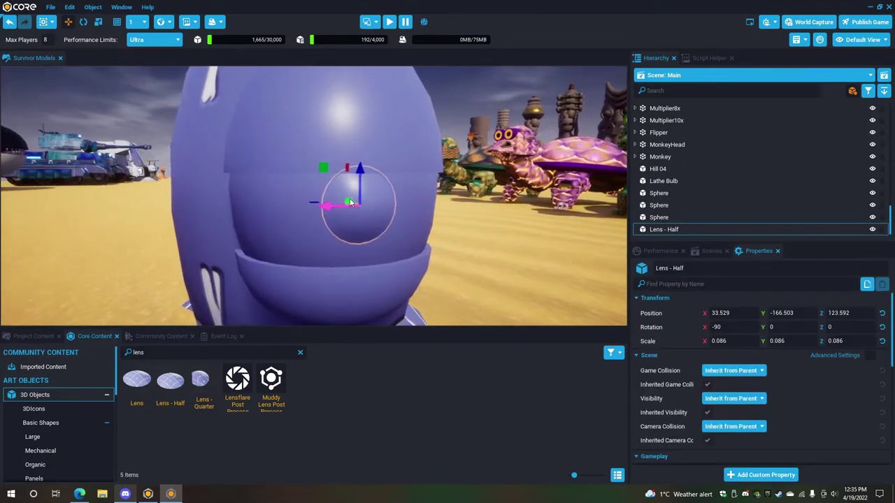
{"action": "left_click_drag", "start_coordinate": [349, 202], "coordinate": [483, 224]}
{"action": "left_click", "coordinate": [483, 224]}
Examine the lens and eyelids from the side, and the whole creature from a distance and from the front.
{"action": "right_click_drag", "start_coordinate": [351, 235], "coordinate": [386, 235]}
{"action": "scroll", "coordinate": [386, 236], "scroll_direction": "up", "scroll_amount": 2}
{"action": "right_click_drag", "start_coordinate": [314, 219], "coordinate": [313, 221]}
{"action": "left_click_drag", "start_coordinate": [313, 221], "coordinate": [453, 212], "text": "alt"}
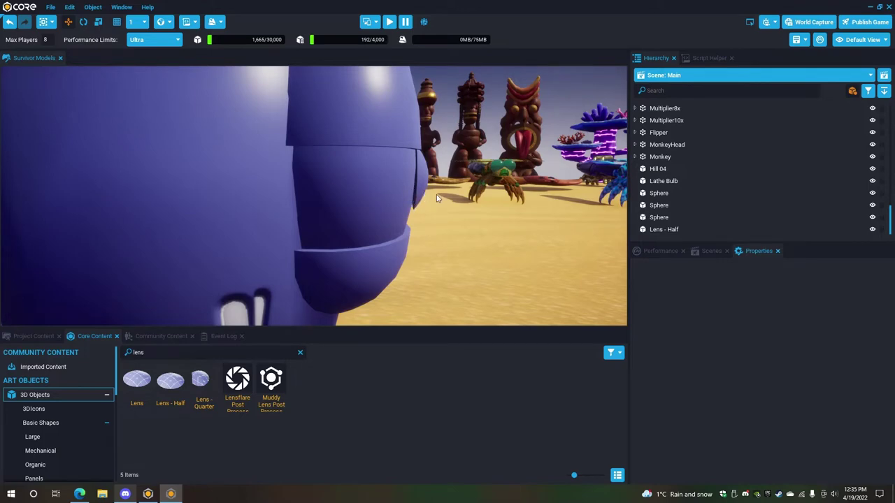
{"action": "left_click_drag", "start_coordinate": [439, 196], "coordinate": [107, 209], "text": "alt"}
{"action": "scroll", "coordinate": [108, 209], "scroll_direction": "down", "scroll_amount": 3}
{"action": "scroll", "coordinate": [292, 152], "scroll_direction": "down", "scroll_amount": 2}
{"action": "scroll", "coordinate": [294, 157], "scroll_direction": "down", "scroll_amount": 4}
{"action": "left_click_drag", "start_coordinate": [293, 149], "coordinate": [295, 161], "text": "alt"}
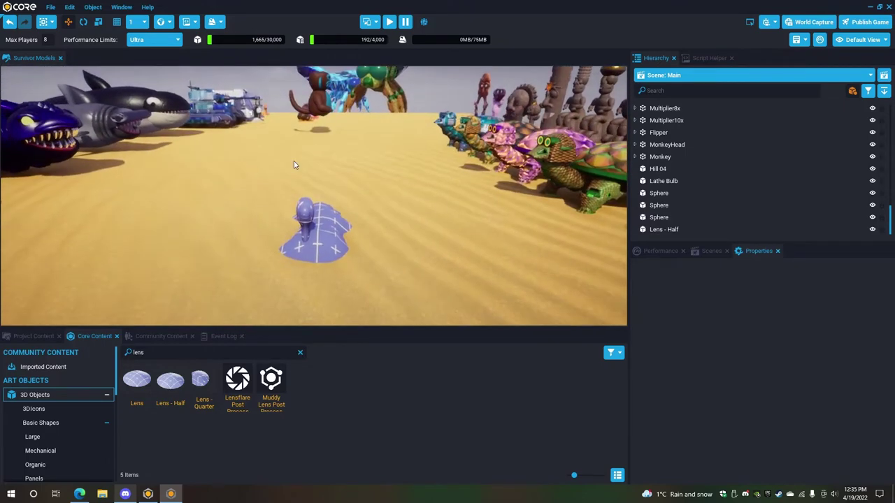
{"action": "right_click_drag", "start_coordinate": [373, 303], "coordinate": [372, 264]}
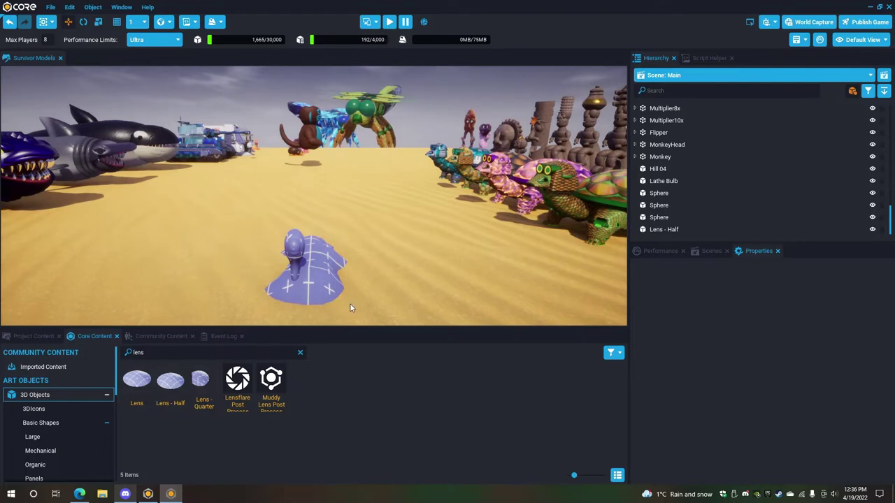
{"action": "right_click_drag", "start_coordinate": [361, 226], "coordinate": [335, 231]}
{"action": "key", "text": "w"}
{"action": "key", "text": "w"}
{"action": "key", "text": "s"}
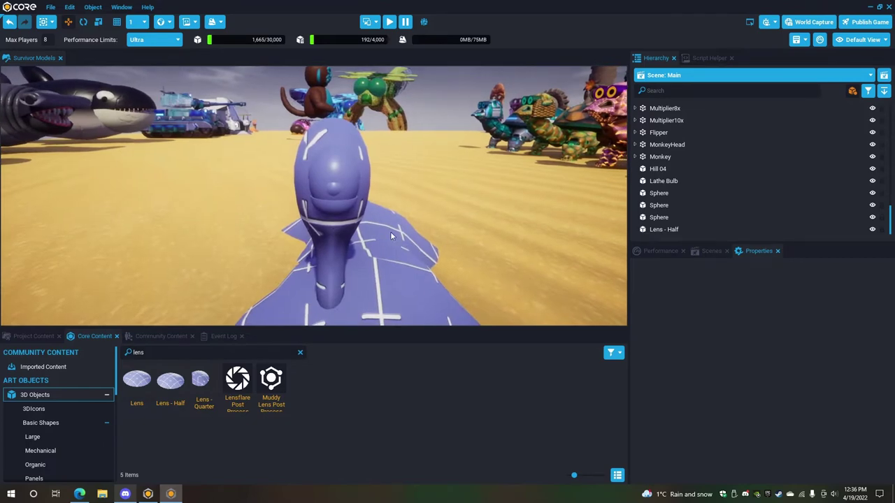
{"action": "key", "text": "s"}
{"action": "right_click_drag", "start_coordinate": [383, 223], "coordinate": [389, 217]}
{"action": "scroll", "coordinate": [388, 217], "scroll_direction": "up", "scroll_amount": 5}
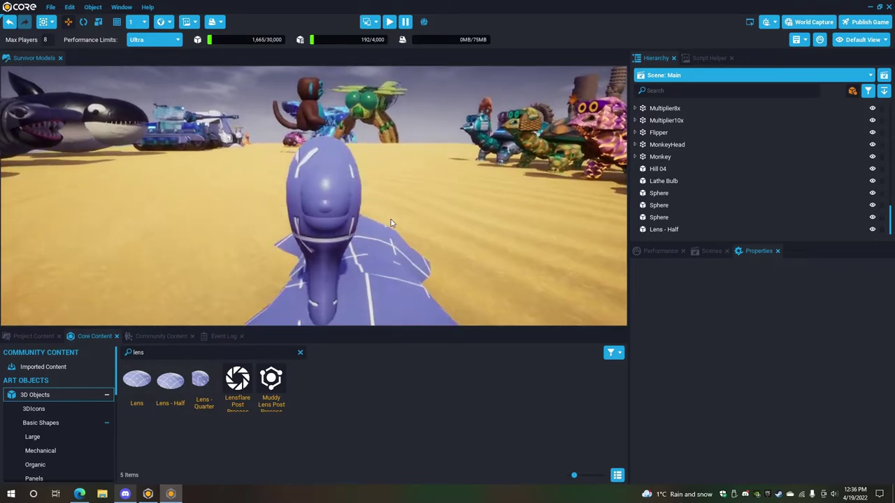
Duplicate the lathe bulb stalk together with its three eye spheres and the half lens.
{"action": "scroll", "coordinate": [390, 218], "scroll_direction": "down", "scroll_amount": 4}
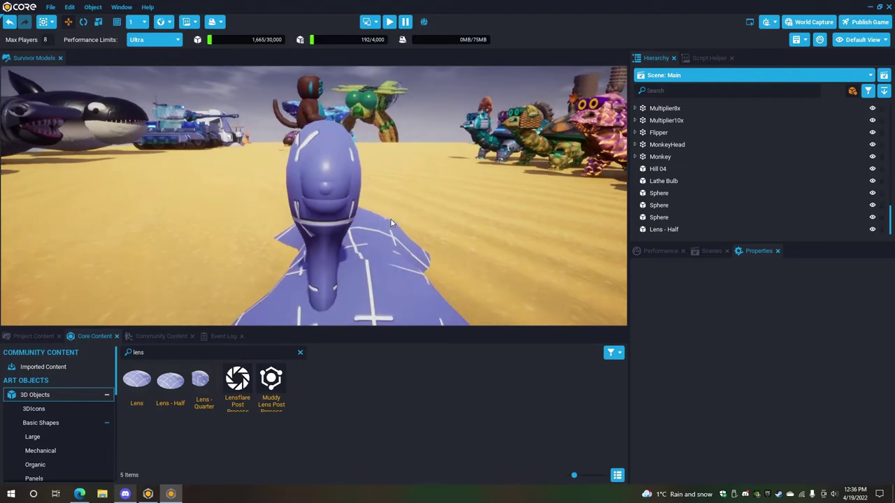
{"action": "right_click_drag", "start_coordinate": [390, 218], "coordinate": [395, 221]}
{"action": "key", "text": "e"}
{"action": "key", "text": "q"}
{"action": "key", "text": "d"}
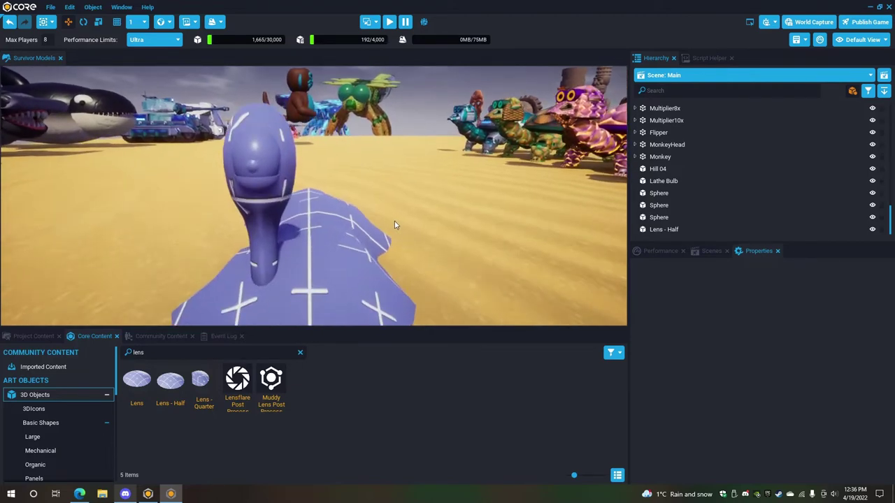
{"action": "left_click", "coordinate": [695, 180]}
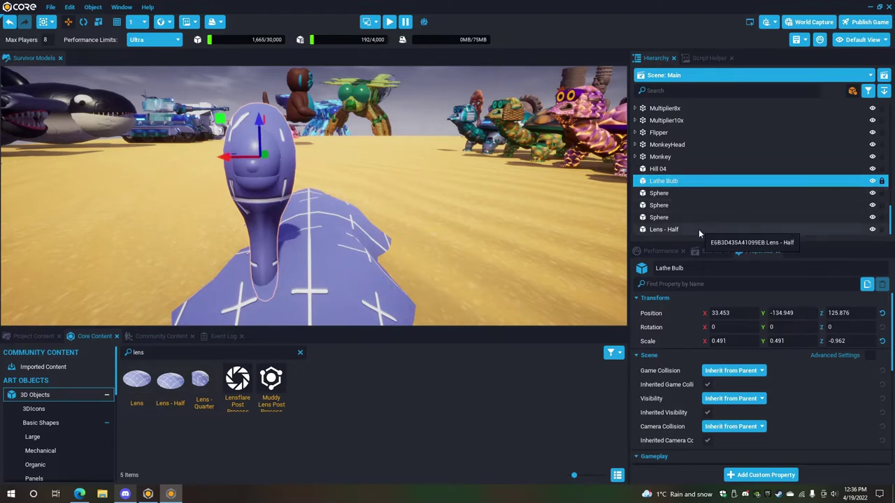
{"action": "left_click", "coordinate": [676, 231], "text": "shift"}
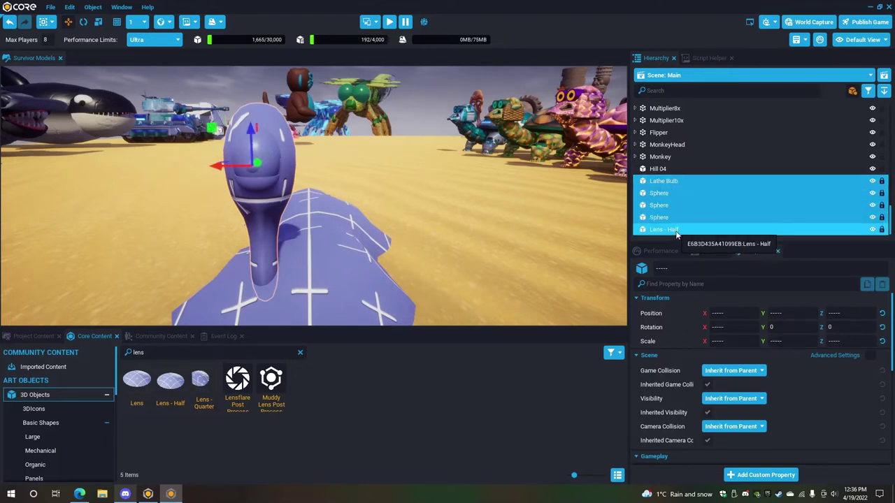
{"action": "left_click", "coordinate": [679, 181]}
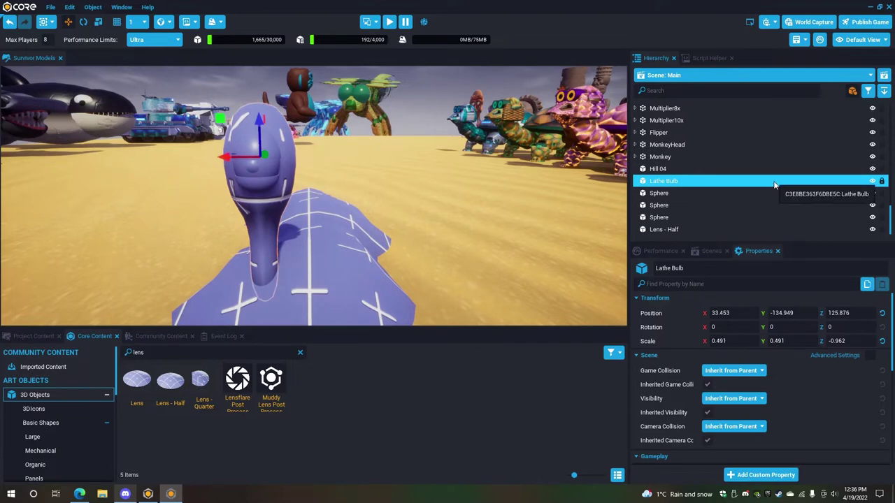
{"action": "key", "text": "shift+Down"}
{"action": "key", "text": "shift+Down"}
{"action": "key", "text": "shift+Down"}
{"action": "key", "text": "shift+Down"}
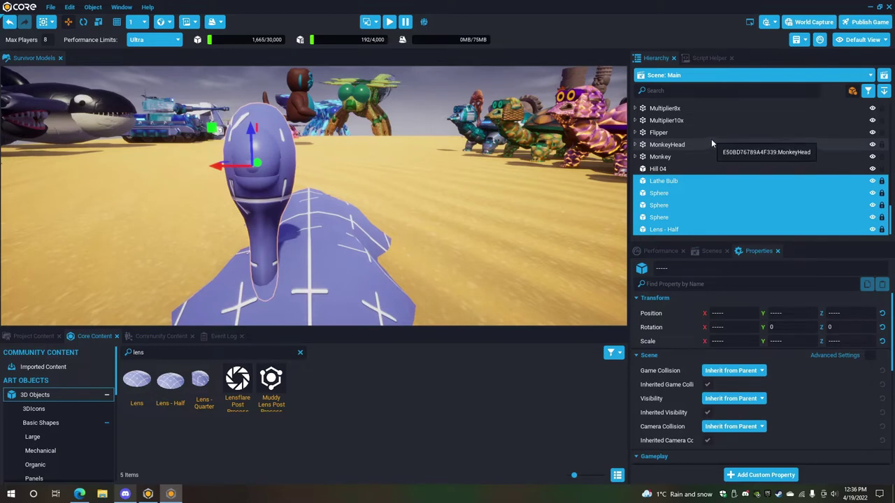
{"action": "key", "text": "ctrl+w"}
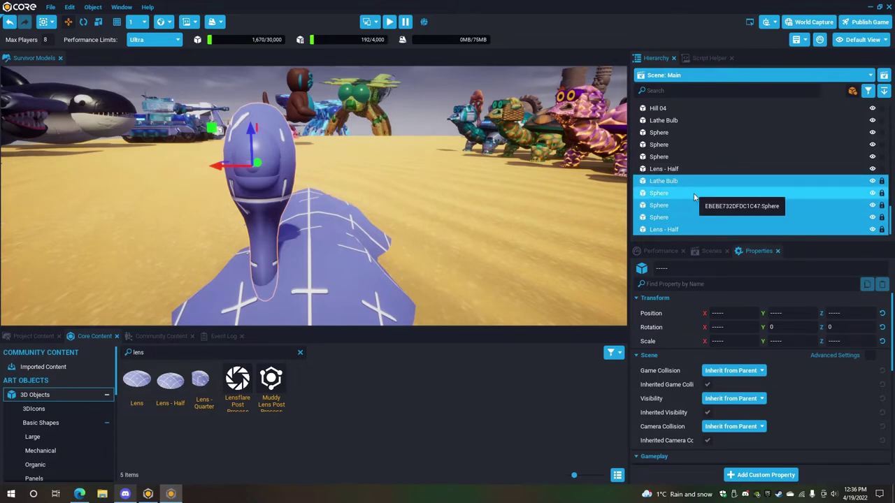
Put the duplicated stalk and eye parts into a new merged model and select it.
{"action": "right_click", "coordinate": [694, 215]}
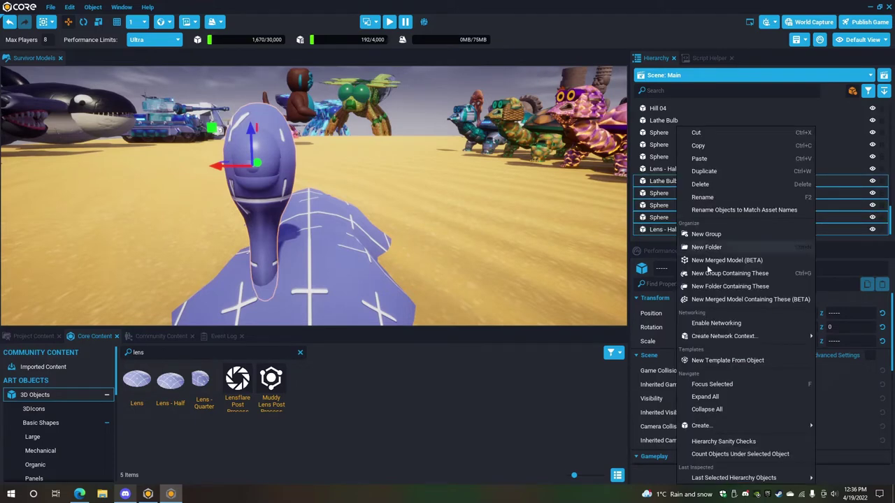
{"action": "left_click", "coordinate": [739, 302]}
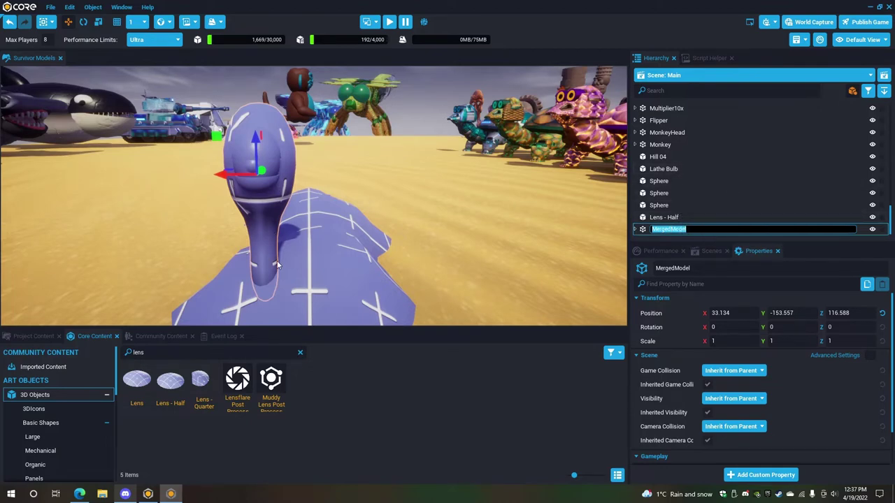
{"action": "left_click", "coordinate": [684, 218]}
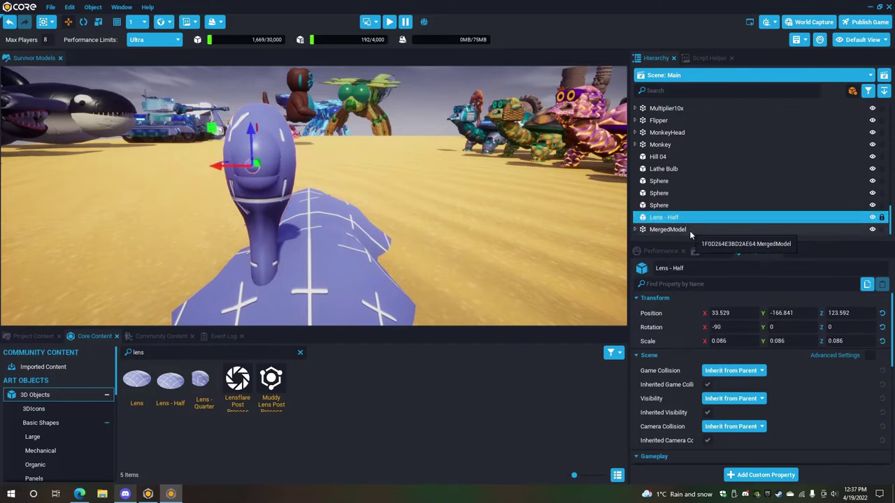
{"action": "left_click", "coordinate": [690, 230]}
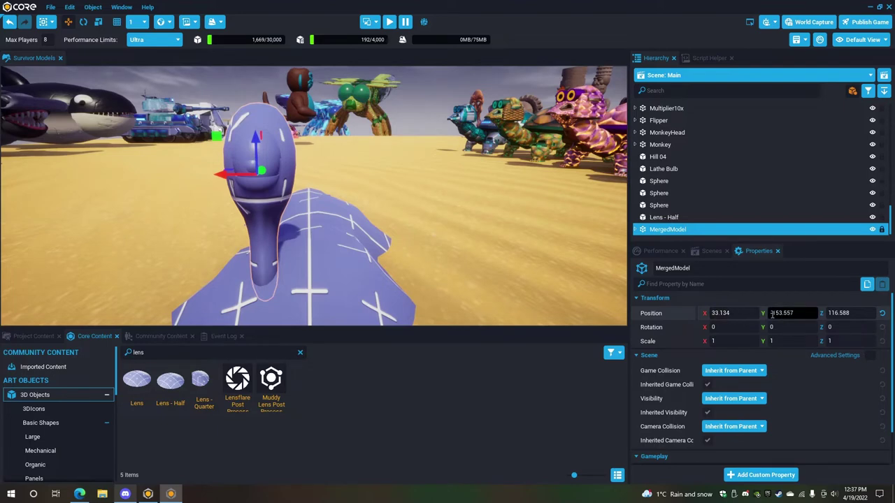
Set the merged model's X position to -33.134, placing the second eye stalk on the body's opposite side.
{"action": "left_click", "coordinate": [721, 313]}
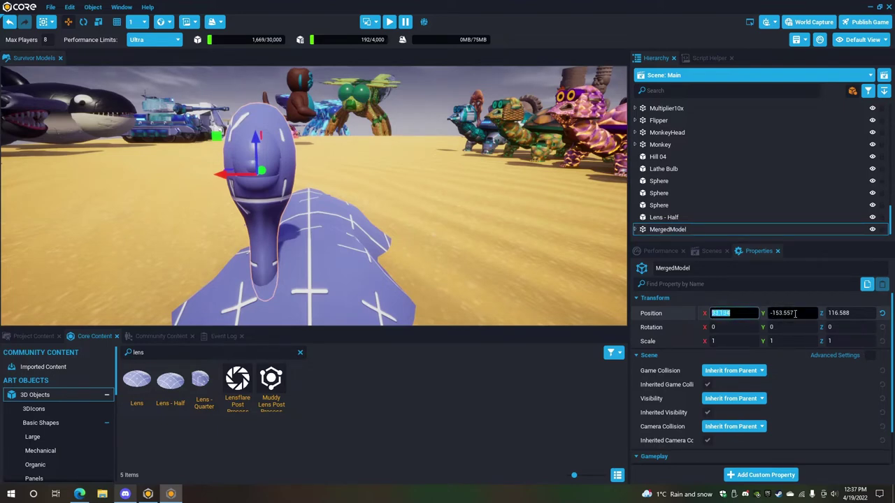
{"action": "type", "text": "-"}
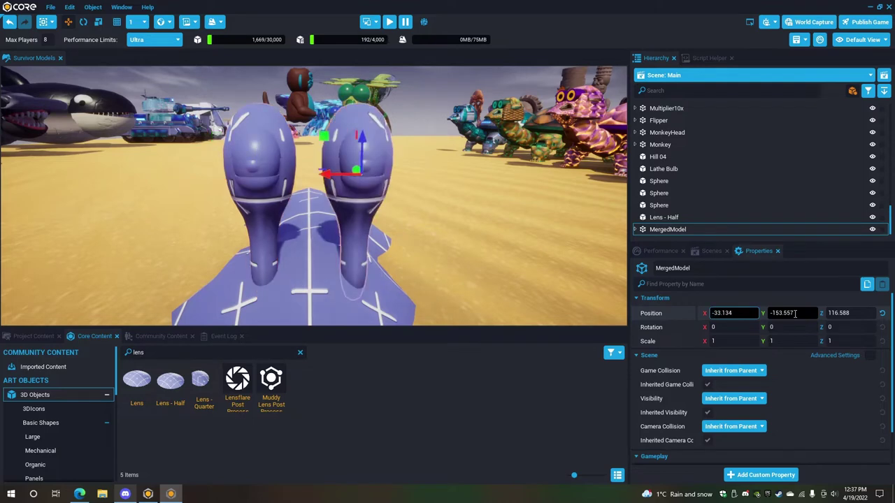
{"action": "left_click", "coordinate": [795, 313]}
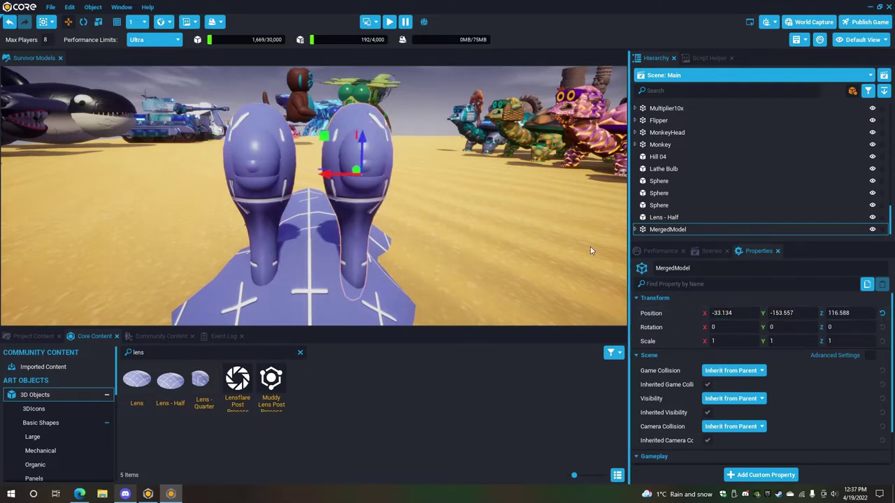
Examine the pair of eye stalks on the body from the front and from the side.
{"action": "scroll", "coordinate": [491, 261], "scroll_direction": "up", "scroll_amount": 2}
{"action": "left_click", "coordinate": [490, 254]}
{"action": "scroll", "coordinate": [488, 246], "scroll_direction": "down", "scroll_amount": 3}
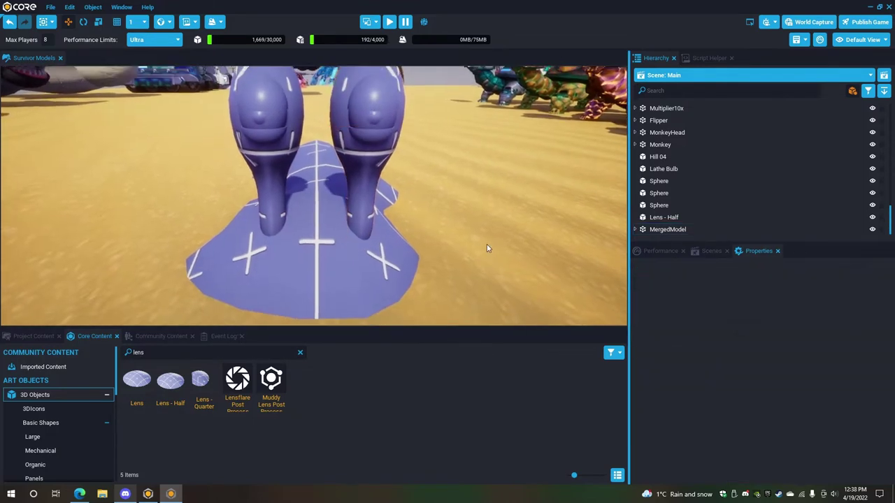
{"action": "scroll", "coordinate": [486, 241], "scroll_direction": "down", "scroll_amount": 2}
{"action": "right_click_drag", "start_coordinate": [487, 241], "coordinate": [482, 225]}
{"action": "scroll", "coordinate": [482, 228], "scroll_direction": "up", "scroll_amount": 1}
{"action": "left_click_drag", "start_coordinate": [482, 228], "coordinate": [362, 240], "text": "alt"}
{"action": "scroll", "coordinate": [362, 239], "scroll_direction": "down", "scroll_amount": 3}
{"action": "scroll", "coordinate": [463, 236], "scroll_direction": "up", "scroll_amount": 1}
{"action": "left_click_drag", "start_coordinate": [463, 237], "coordinate": [279, 243], "text": "alt"}
{"action": "scroll", "coordinate": [319, 241], "scroll_direction": "up", "scroll_amount": 2}
{"action": "scroll", "coordinate": [273, 248], "scroll_direction": "down", "scroll_amount": 5}
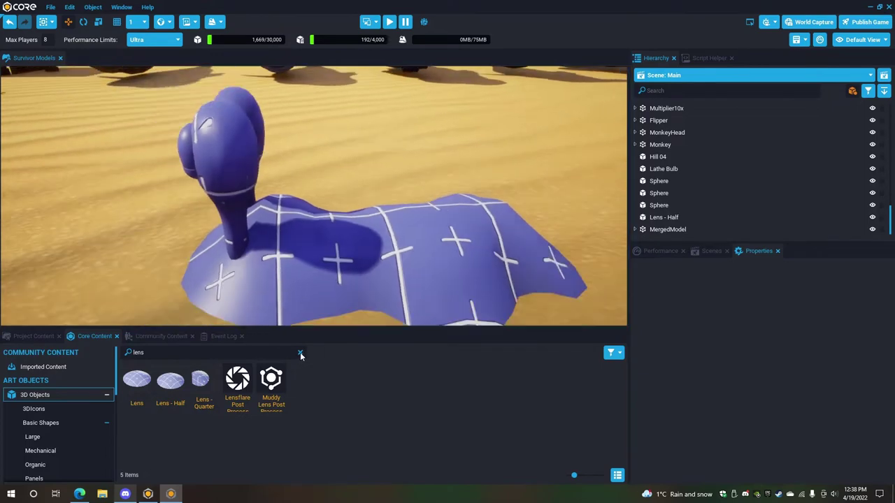
Clear the lens search, browse the basic shapes in an enlarged content area, and add an Ovoid - Hollow 01 to the scene.
{"action": "left_click", "coordinate": [300, 353]}
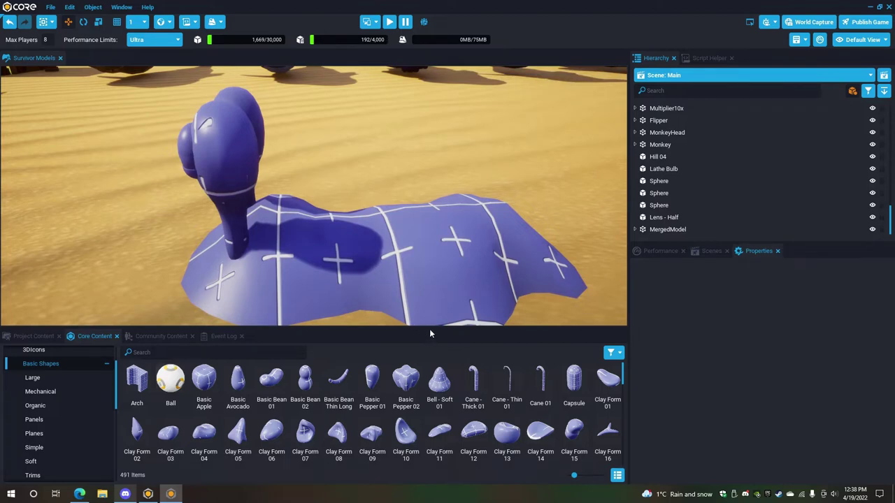
{"action": "left_click_drag", "start_coordinate": [430, 330], "coordinate": [438, 268]}
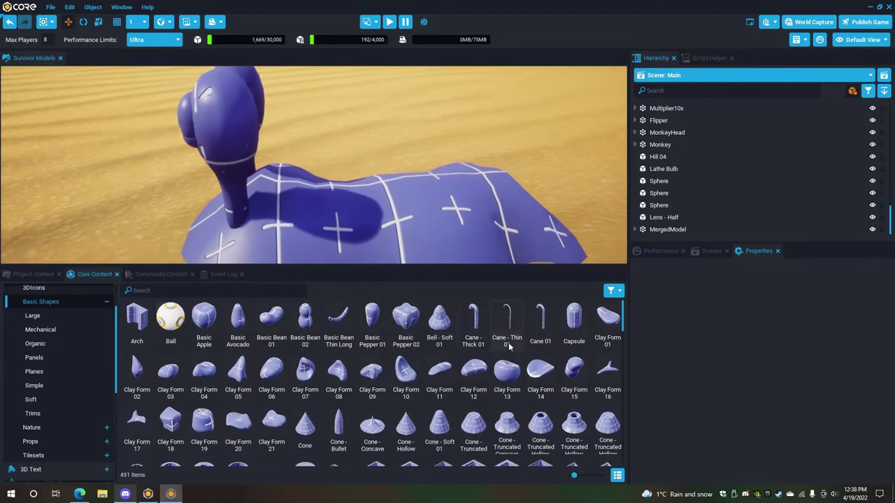
{"action": "scroll", "coordinate": [508, 346], "scroll_direction": "down", "scroll_amount": 1}
{"action": "scroll", "coordinate": [508, 348], "scroll_direction": "down", "scroll_amount": 3}
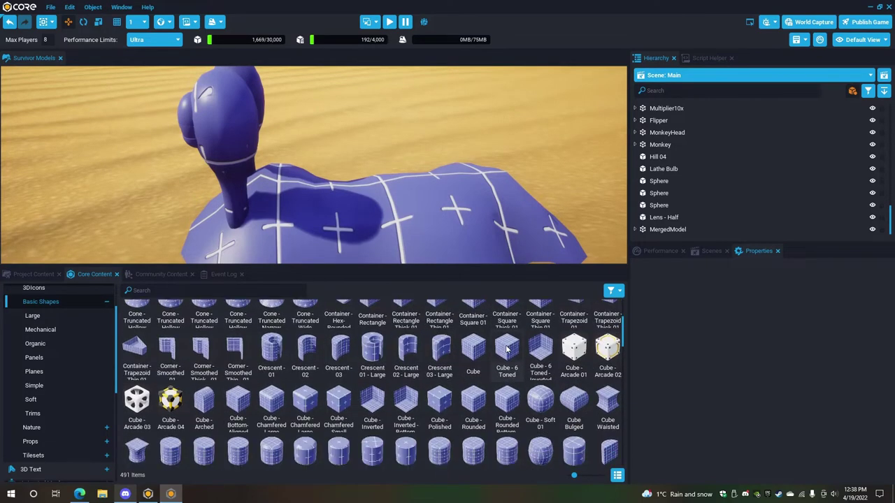
{"action": "scroll", "coordinate": [507, 349], "scroll_direction": "up", "scroll_amount": 3}
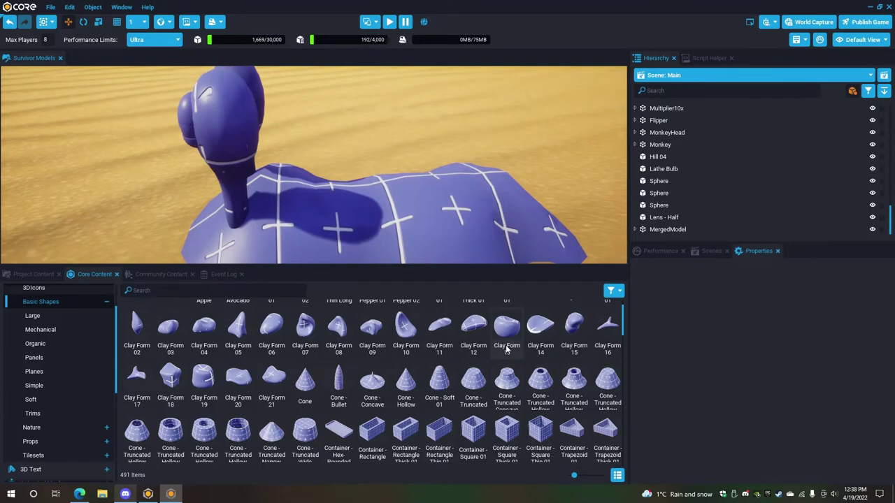
{"action": "scroll", "coordinate": [507, 348], "scroll_direction": "down", "scroll_amount": 2}
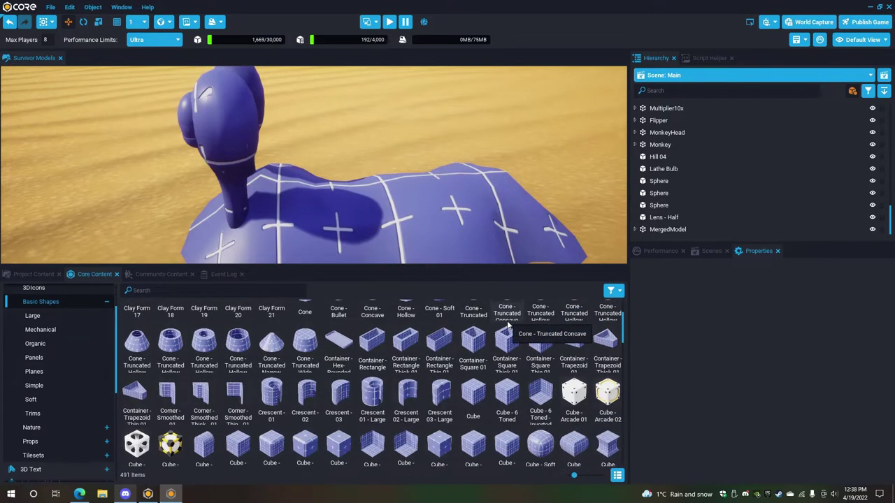
{"action": "scroll", "coordinate": [509, 325], "scroll_direction": "down", "scroll_amount": 1}
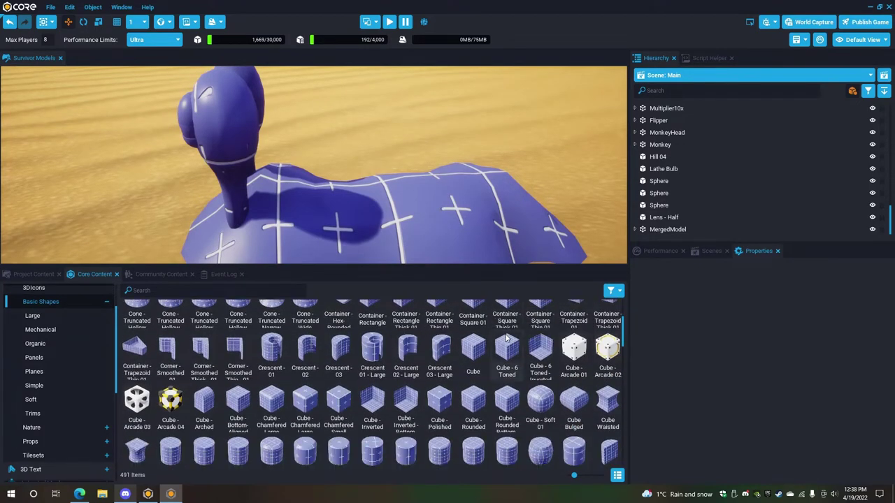
{"action": "scroll", "coordinate": [507, 339], "scroll_direction": "down", "scroll_amount": 1}
{"action": "scroll", "coordinate": [507, 339], "scroll_direction": "down", "scroll_amount": 2}
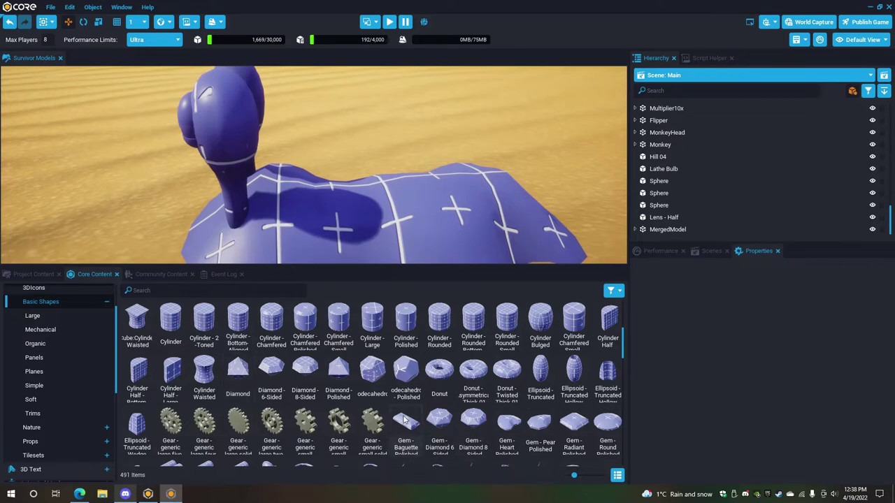
{"action": "scroll", "coordinate": [443, 398], "scroll_direction": "down", "scroll_amount": 1}
{"action": "scroll", "coordinate": [442, 397], "scroll_direction": "down", "scroll_amount": 2}
{"action": "scroll", "coordinate": [442, 397], "scroll_direction": "down", "scroll_amount": 2}
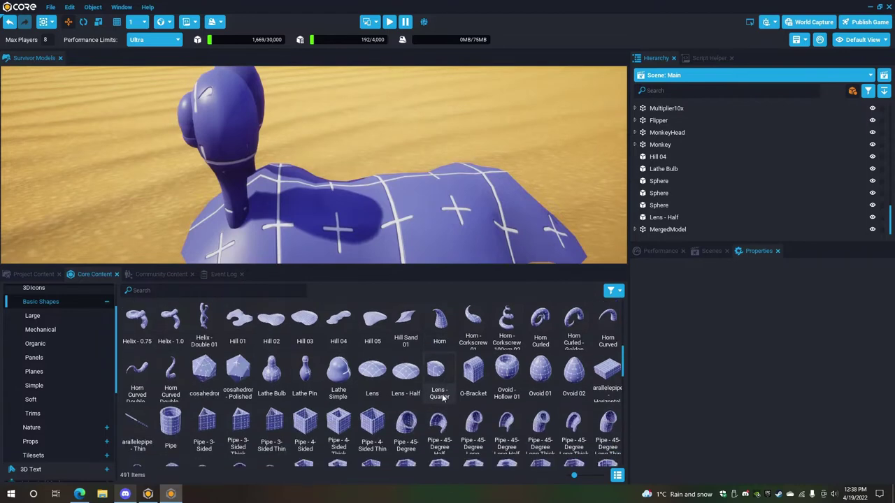
{"action": "scroll", "coordinate": [442, 395], "scroll_direction": "down", "scroll_amount": 1}
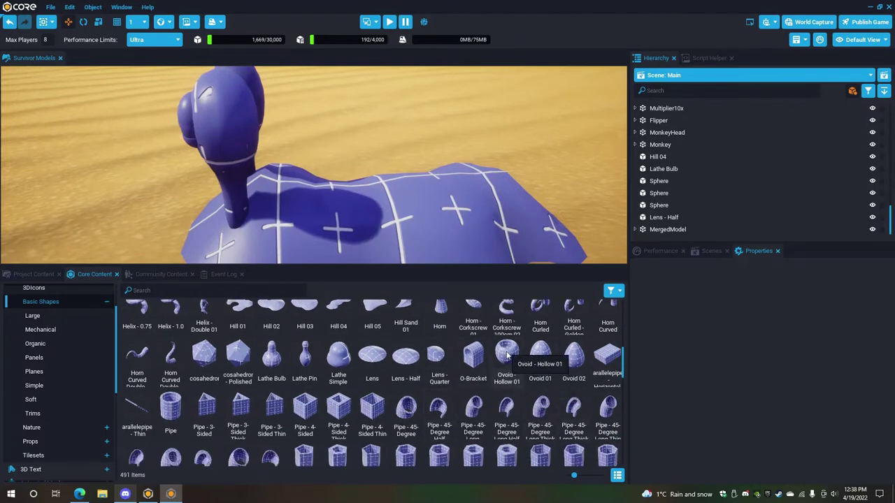
{"action": "left_click_drag", "start_coordinate": [513, 365], "coordinate": [664, 237]}
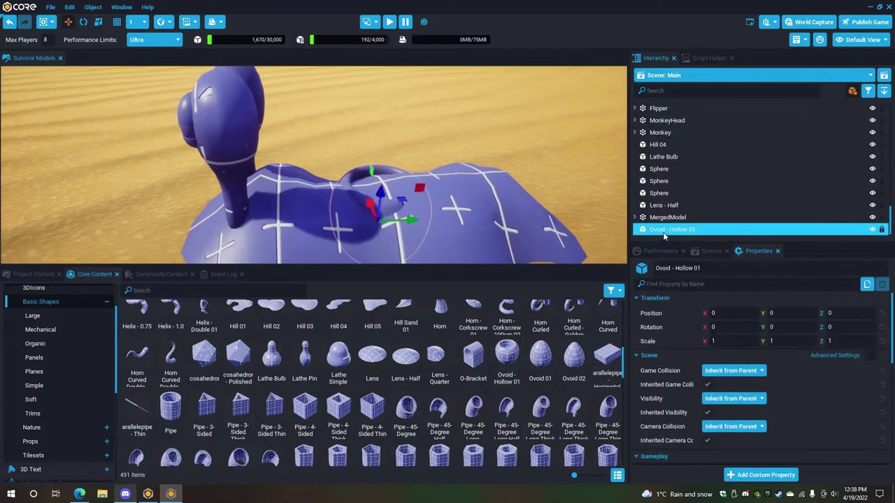
Dissolve the merged model so its stalk and eye parts become separate objects in the hierarchy.
{"action": "left_click", "coordinate": [681, 220]}
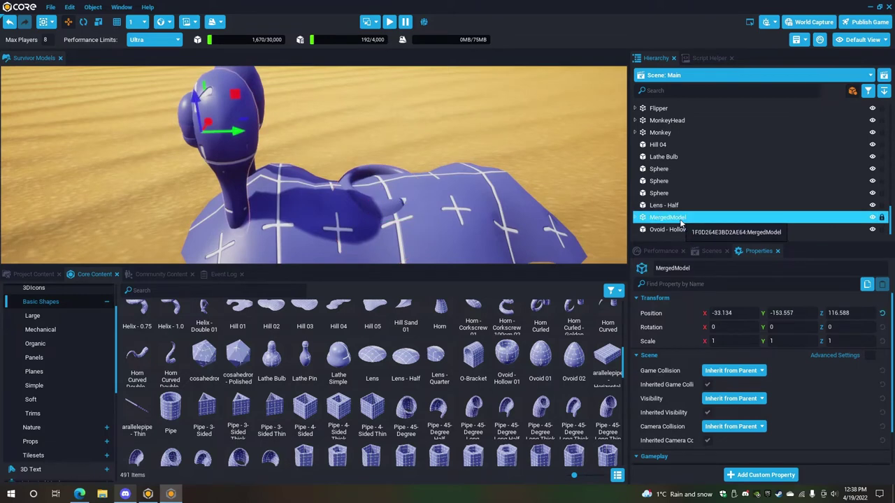
{"action": "right_click", "coordinate": [681, 222]}
{"action": "left_click", "coordinate": [715, 283]}
{"action": "scroll", "coordinate": [679, 175], "scroll_direction": "down", "scroll_amount": 2}
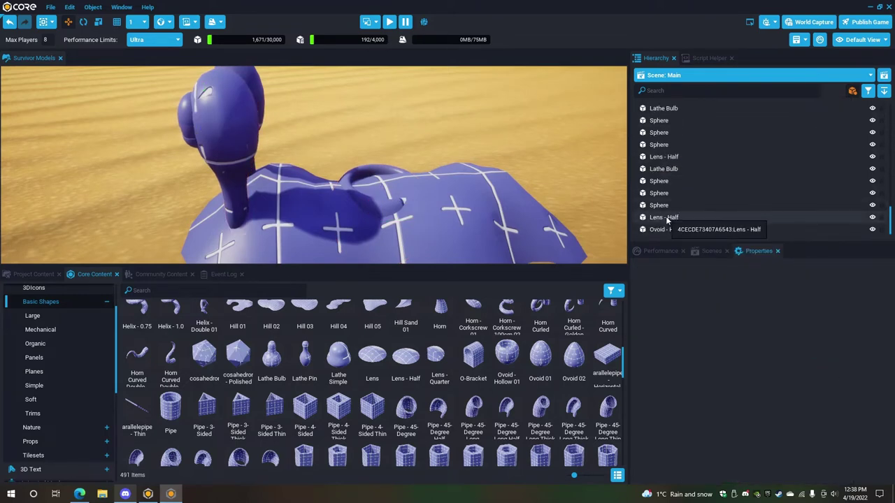
Rotate the hollow ovoid to about -93 degrees around the X axis.
{"action": "left_click", "coordinate": [702, 233]}
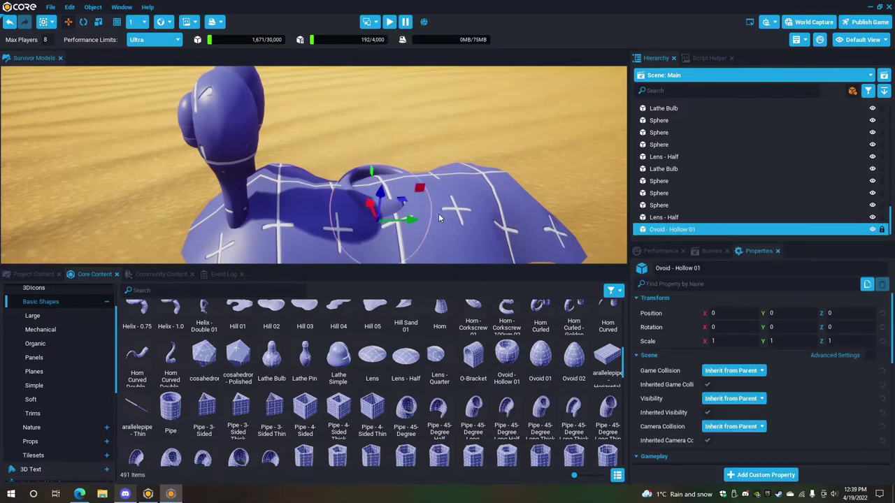
{"action": "left_click", "coordinate": [83, 22]}
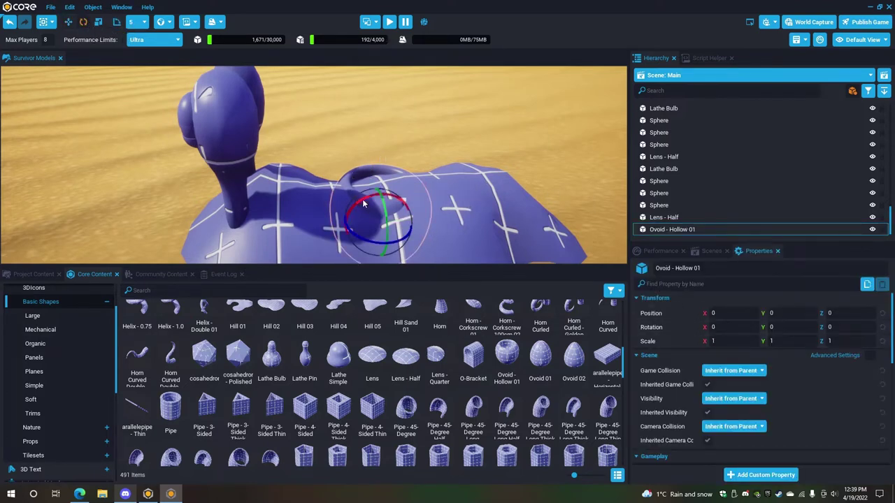
{"action": "left_click_drag", "start_coordinate": [364, 203], "coordinate": [305, 209]}
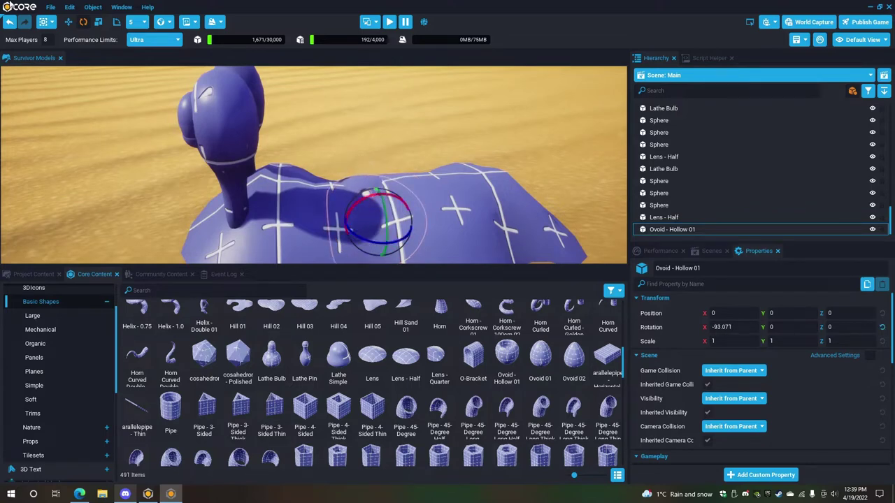
Raise the hollow ovoid to about Z 45.5 and move it towards the eye stalks to about Y -18.3.
{"action": "left_click", "coordinate": [68, 21]}
{"action": "left_click_drag", "start_coordinate": [378, 190], "coordinate": [378, 152]}
{"action": "scroll", "coordinate": [375, 180], "scroll_direction": "up", "scroll_amount": 3}
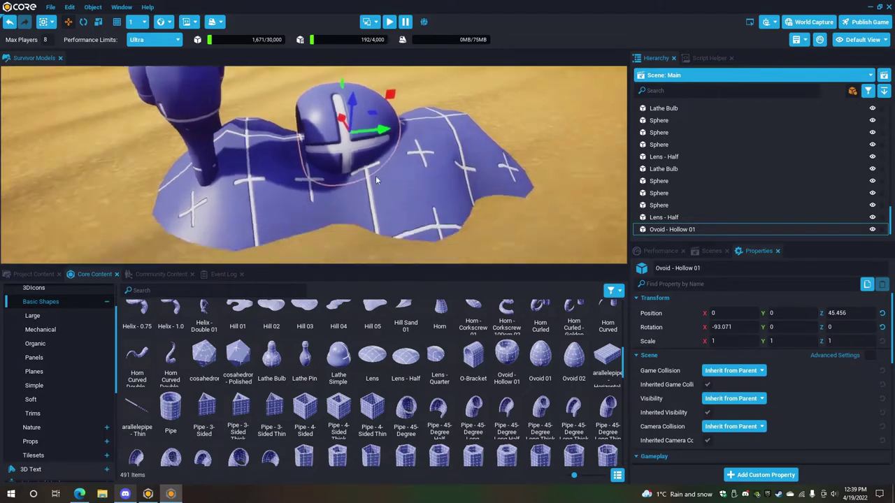
{"action": "right_click_drag", "start_coordinate": [375, 176], "coordinate": [322, 188]}
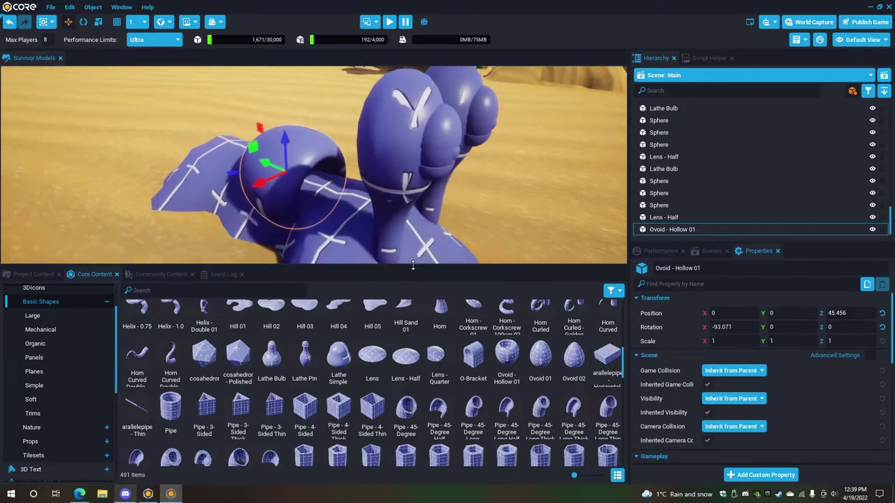
{"action": "left_click_drag", "start_coordinate": [415, 268], "coordinate": [413, 370]}
{"action": "right_click_drag", "start_coordinate": [299, 300], "coordinate": [505, 304]}
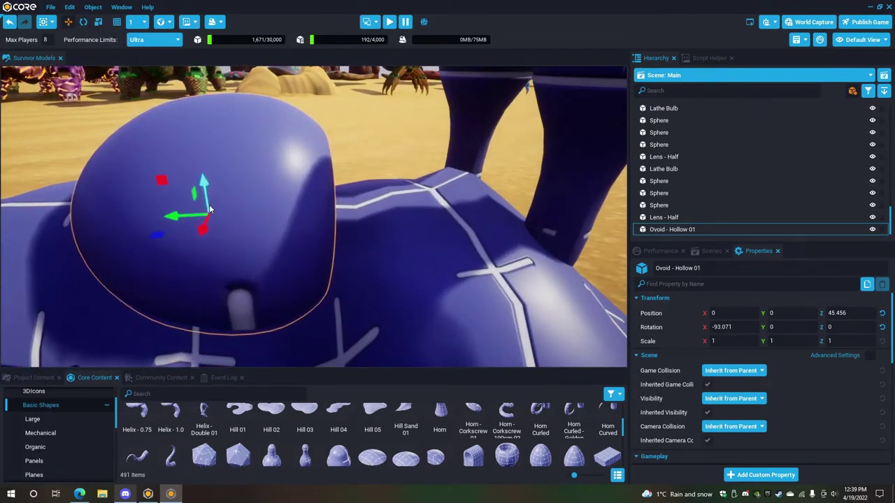
{"action": "left_click_drag", "start_coordinate": [183, 221], "coordinate": [227, 222]}
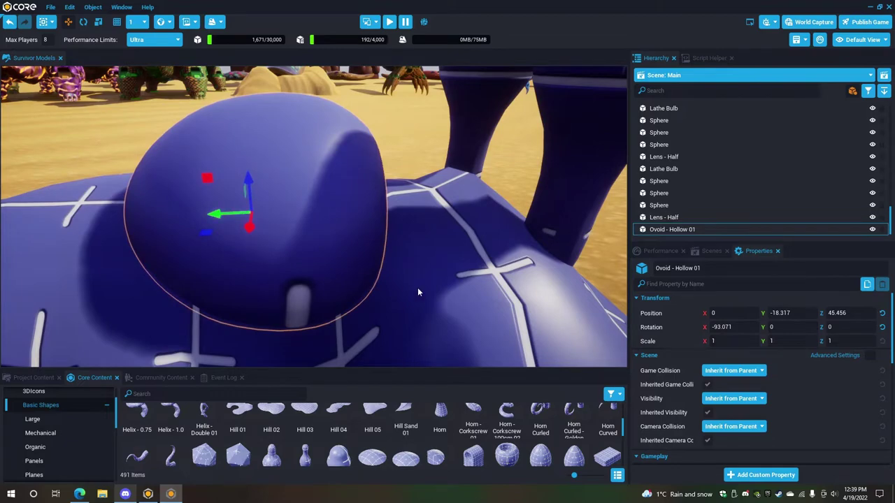
Inspect how the hollow ovoid sits on the hill-shaped body behind the eye stalks, from the side, front and close up.
{"action": "right_click_drag", "start_coordinate": [380, 279], "coordinate": [187, 265]}
{"action": "key", "text": "w"}
{"action": "key", "text": "w"}
{"action": "key", "text": "s"}
{"action": "key", "text": "q"}
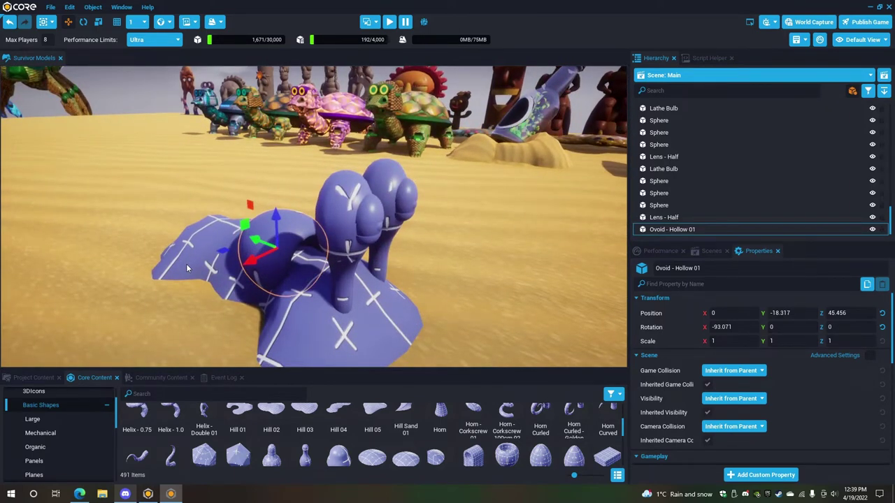
{"action": "key", "text": "s"}
{"action": "right_click_drag", "start_coordinate": [187, 269], "coordinate": [39, 268]}
{"action": "key", "text": "w"}
{"action": "key", "text": "d"}
{"action": "key", "text": "s"}
{"action": "key", "text": "e"}
{"action": "key", "text": "w"}
{"action": "key", "text": "d"}
{"action": "key", "text": "w"}
{"action": "key", "text": "a"}
{"action": "key", "text": "d"}
{"action": "key", "text": "w"}
{"action": "key", "text": "s"}
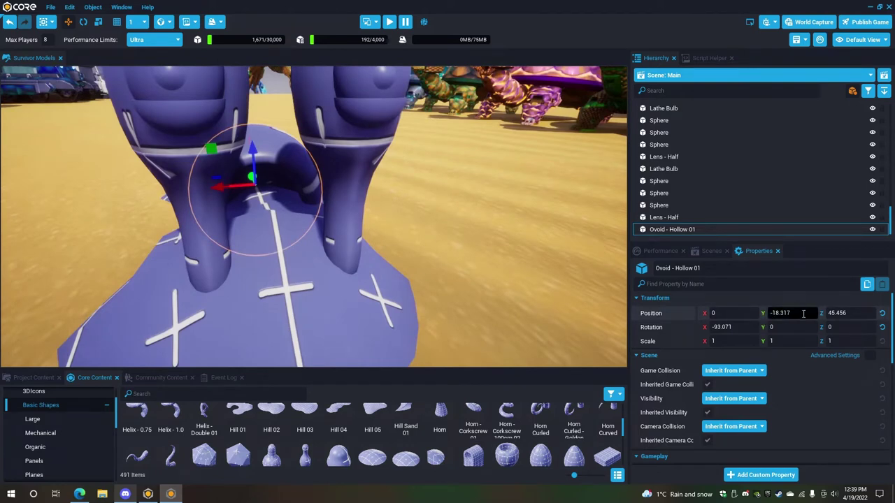
Stretch the hollow ovoid to a scale of about 1.74 on X and 1.09 on Y so it spans the body's width.
{"action": "right_click_drag", "start_coordinate": [161, 307], "coordinate": [145, 306]}
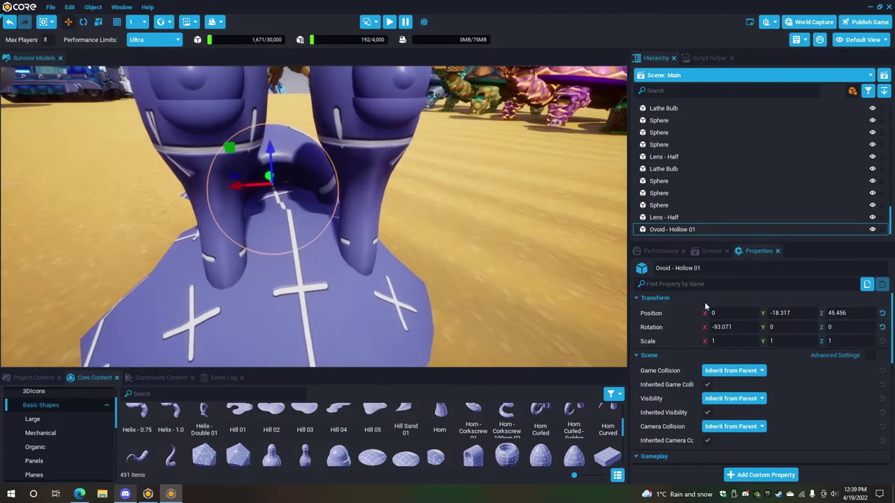
{"action": "right_click_drag", "start_coordinate": [235, 271], "coordinate": [175, 343]}
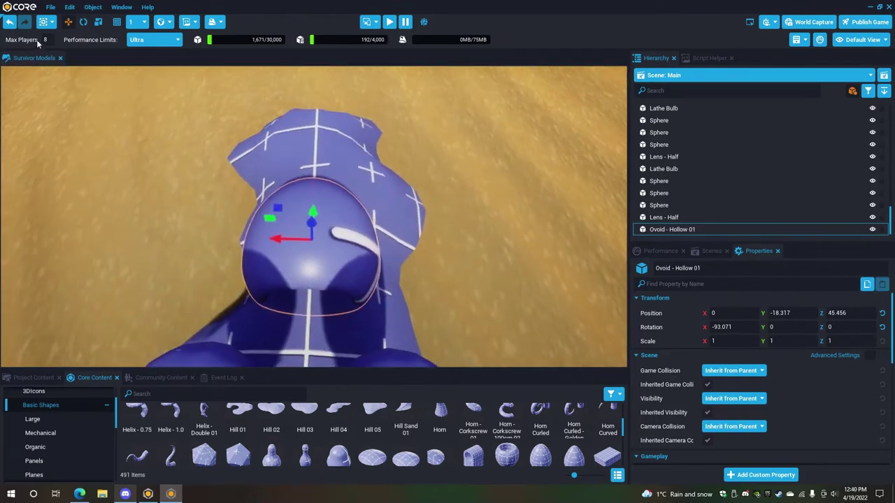
{"action": "left_click", "coordinate": [99, 22]}
{"action": "left_click_drag", "start_coordinate": [273, 240], "coordinate": [224, 246]}
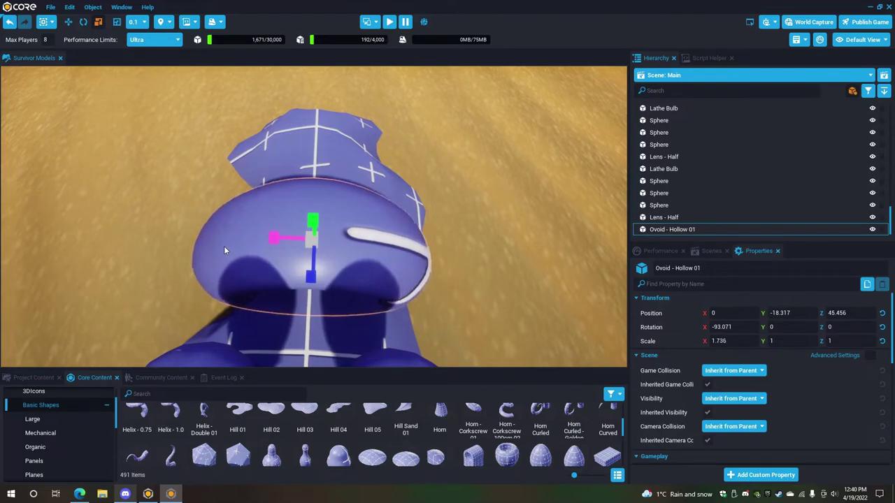
{"action": "right_click_drag", "start_coordinate": [443, 251], "coordinate": [406, 167]}
{"action": "scroll", "coordinate": [406, 168], "scroll_direction": "up", "scroll_amount": 2}
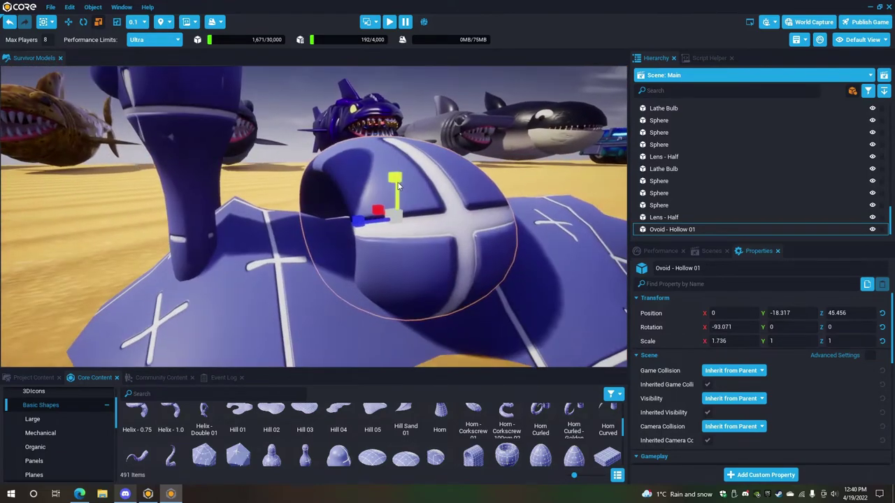
{"action": "left_click_drag", "start_coordinate": [396, 184], "coordinate": [396, 179]}
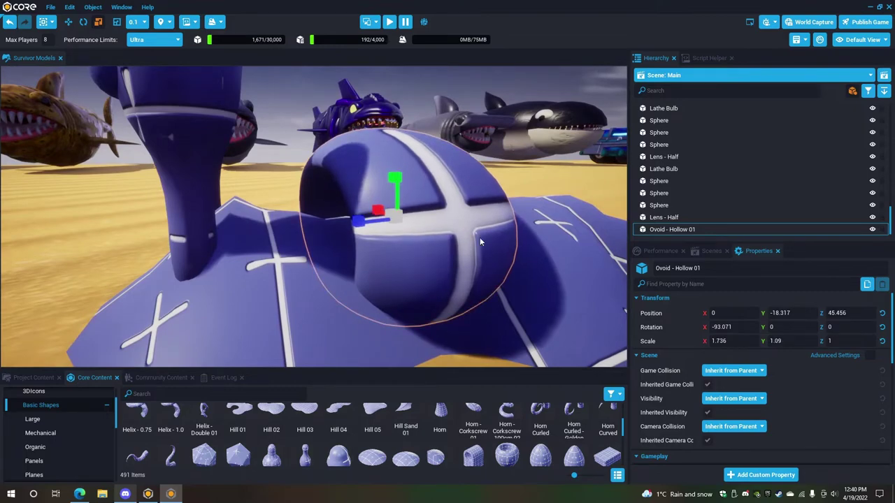
{"action": "right_click_drag", "start_coordinate": [326, 249], "coordinate": [531, 246]}
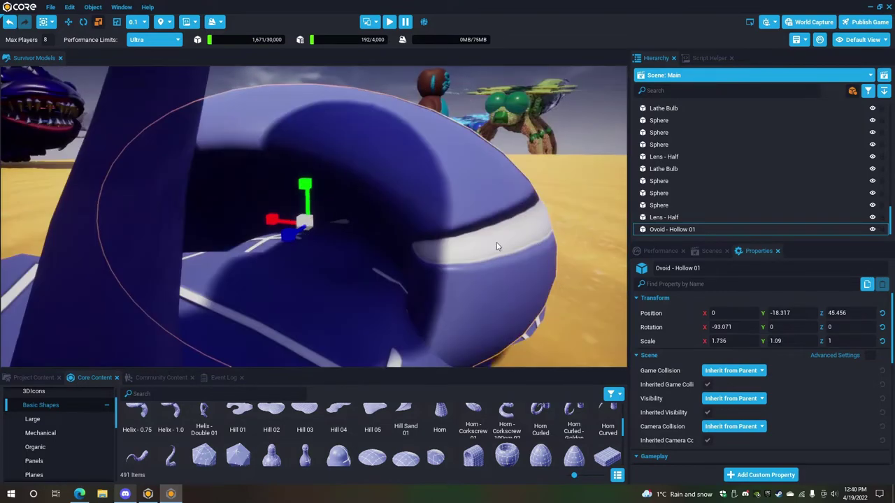
{"action": "right_click_drag", "start_coordinate": [356, 210], "coordinate": [145, 230]}
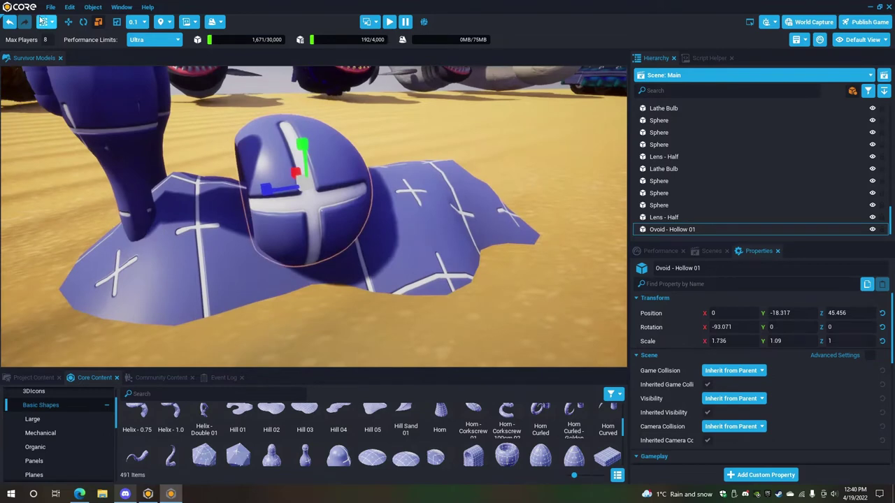
Tilt the hollow ovoid to about -101.8 degrees around the X axis and lower it deeper into the hill-shaped body.
{"action": "left_click", "coordinate": [84, 22]}
{"action": "left_click_drag", "start_coordinate": [283, 162], "coordinate": [266, 166]}
{"action": "left_click", "coordinate": [68, 22]}
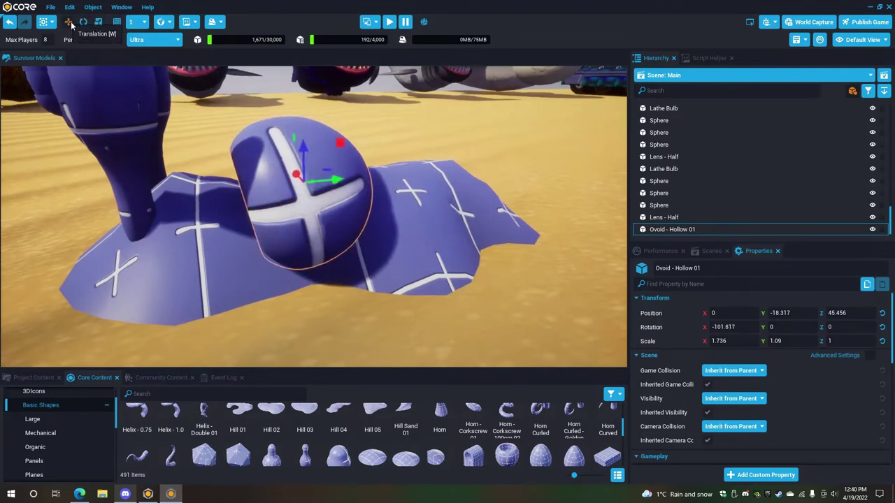
{"action": "left_click_drag", "start_coordinate": [306, 147], "coordinate": [307, 164]}
{"action": "right_click_drag", "start_coordinate": [306, 164], "coordinate": [447, 153]}
{"action": "mouse_move", "coordinate": [448, 153]}
{"action": "left_mouse_down", "text": "alt"}
{"action": "mouse_move", "coordinate": [312, 155]}
{"action": "mouse_move", "coordinate": [434, 162]}
{"action": "left_mouse_up", "text": "alt"}
{"action": "left_click_drag", "start_coordinate": [368, 130], "coordinate": [186, 98]}
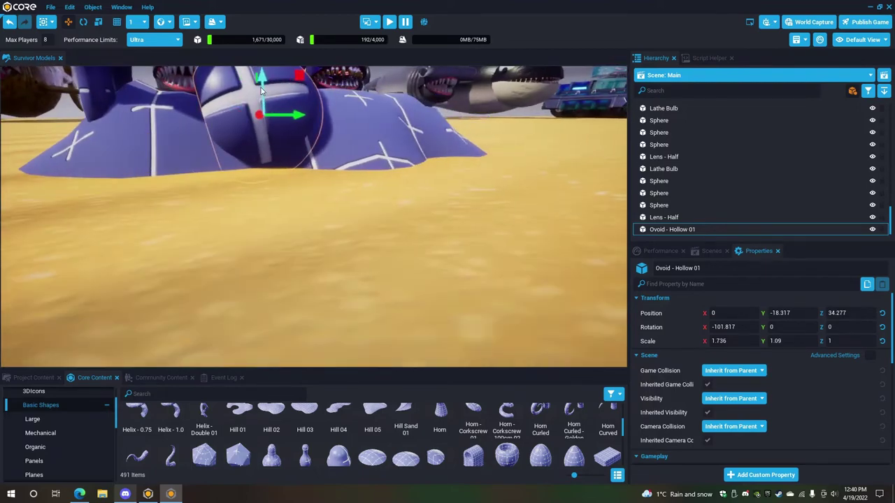
{"action": "left_click_drag", "start_coordinate": [266, 86], "coordinate": [266, 81]}
{"action": "left_click_drag", "start_coordinate": [186, 124], "coordinate": [174, 167], "text": "alt"}
{"action": "left_click", "coordinate": [514, 142]}
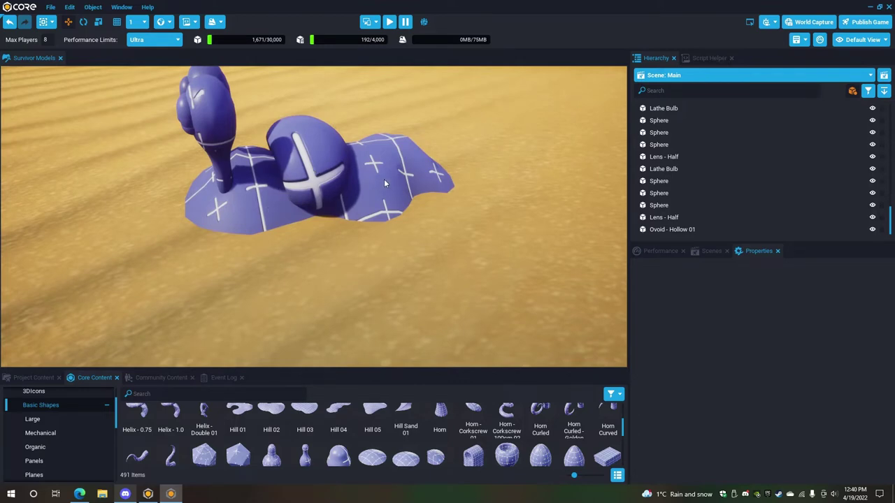
Enlarge the content area, browse the basic shapes, and add a Sphere to the end of the scene hierarchy.
{"action": "left_click_drag", "start_coordinate": [426, 181], "coordinate": [385, 264], "text": "alt"}
{"action": "scroll", "coordinate": [268, 139], "scroll_direction": "up", "scroll_amount": 3}
{"action": "scroll", "coordinate": [269, 139], "scroll_direction": "down", "scroll_amount": 3}
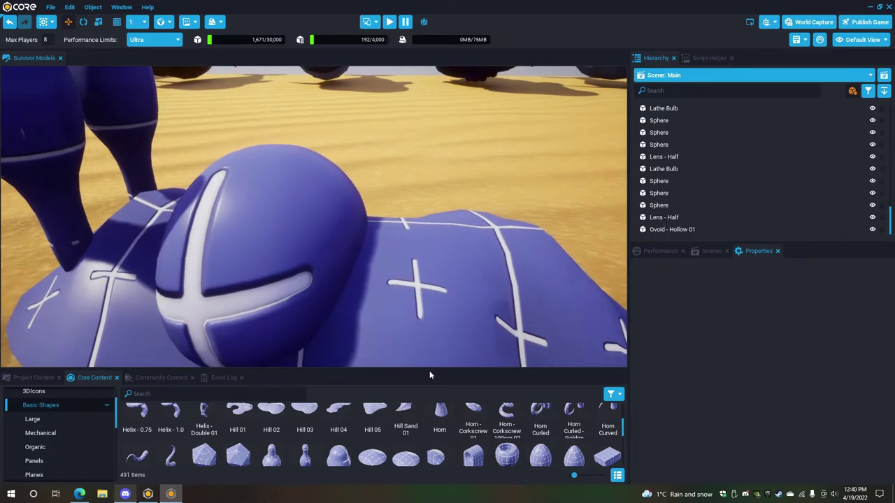
{"action": "left_click_drag", "start_coordinate": [425, 370], "coordinate": [470, 290]}
{"action": "left_click_drag", "start_coordinate": [625, 391], "coordinate": [629, 445]}
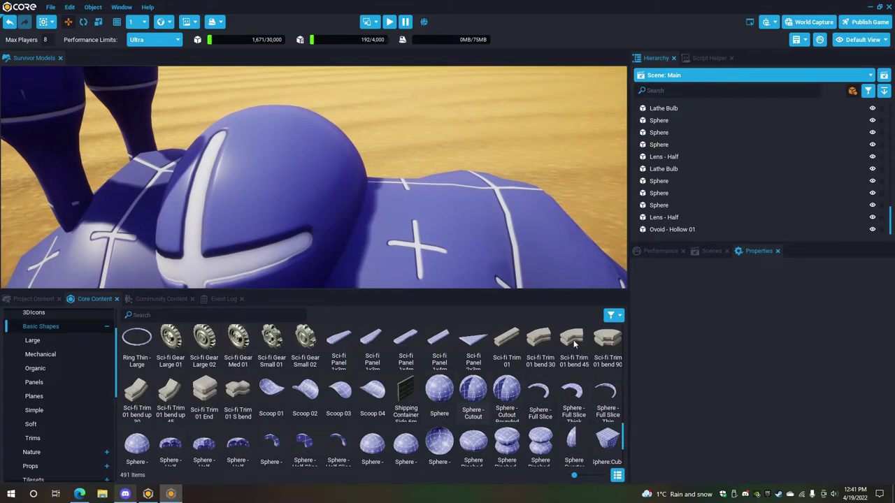
{"action": "left_click_drag", "start_coordinate": [446, 390], "coordinate": [663, 234]}
{"action": "right_click_drag", "start_coordinate": [473, 220], "coordinate": [451, 197]}
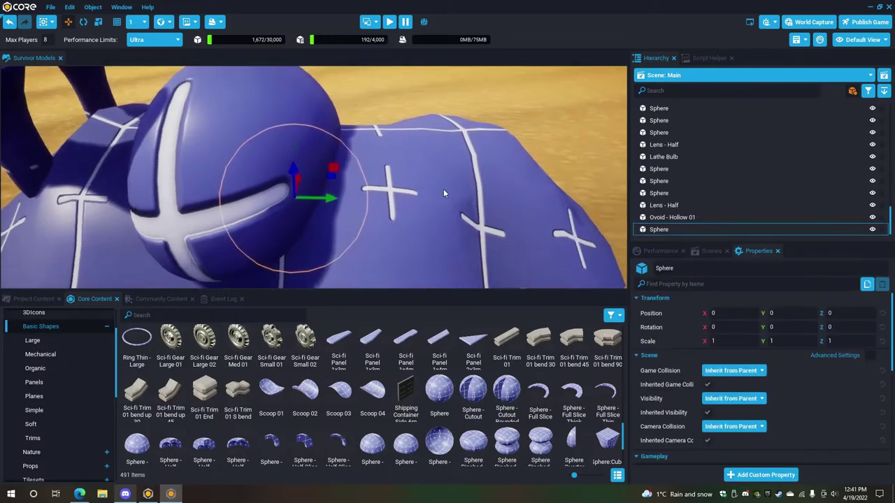
Raise the new sphere to about Z 82.7 and move it behind the hollow ovoid to about Y 67.
{"action": "left_click_drag", "start_coordinate": [293, 170], "coordinate": [297, 74]}
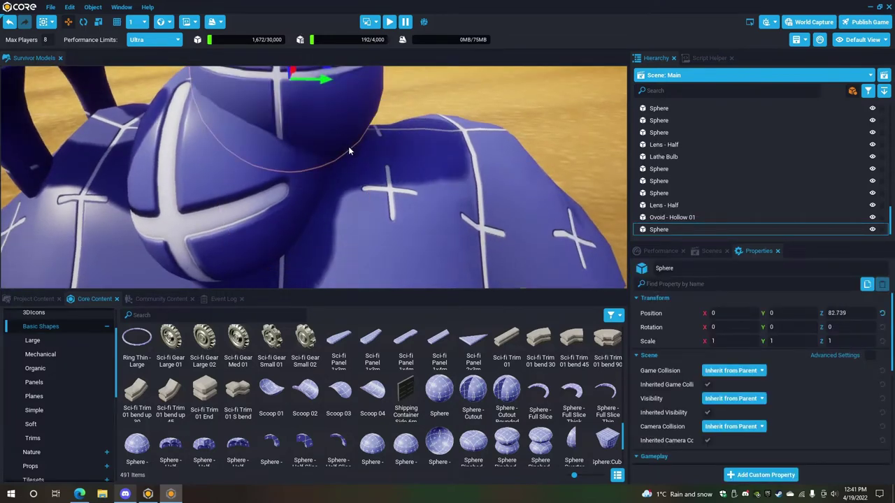
{"action": "scroll", "coordinate": [351, 142], "scroll_direction": "down", "scroll_amount": 3}
{"action": "left_click_drag", "start_coordinate": [329, 160], "coordinate": [438, 165]}
Scale the new sphere into a large elongated shell of about 1.68 on X, 2.55 on Y and 1.78 on Z.
{"action": "left_click", "coordinate": [99, 22]}
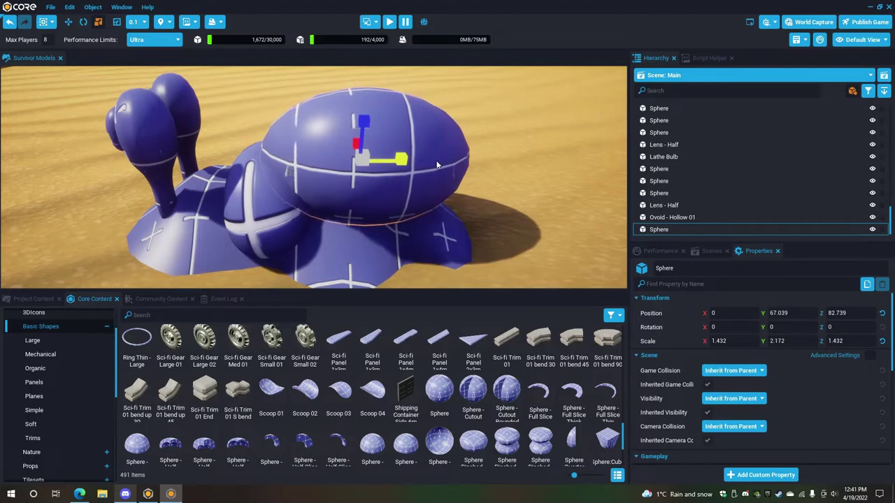
{"action": "left_click_drag", "start_coordinate": [370, 166], "coordinate": [391, 162]}
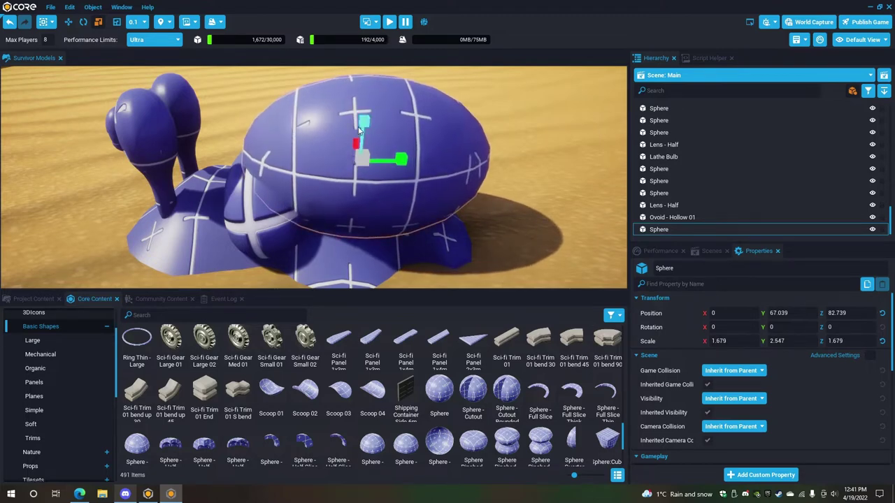
{"action": "left_click_drag", "start_coordinate": [364, 123], "coordinate": [366, 117]}
Fine-tune the large sphere's height and its position along the body behind the hollow ovoid, and deselect it.
{"action": "right_click_drag", "start_coordinate": [250, 116], "coordinate": [37, 125]}
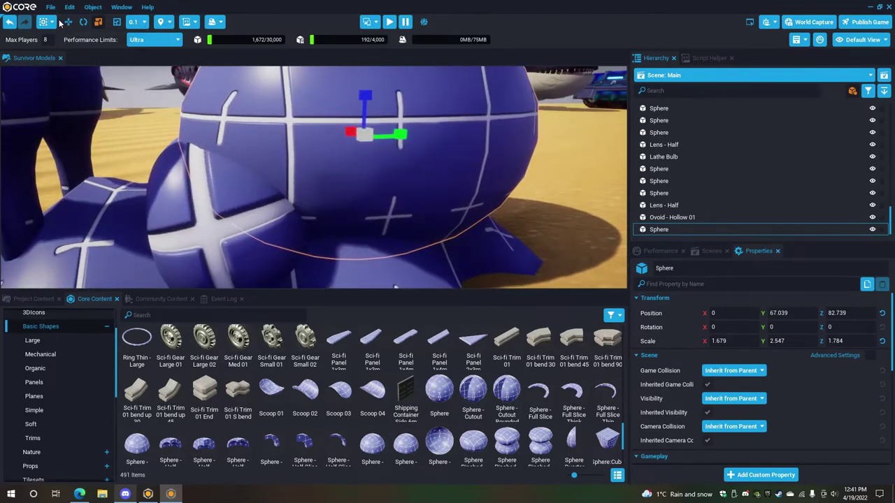
{"action": "left_click_drag", "start_coordinate": [363, 102], "coordinate": [345, 97]}
{"action": "left_click_drag", "start_coordinate": [405, 120], "coordinate": [416, 114]}
{"action": "right_click_drag", "start_coordinate": [401, 118], "coordinate": [539, 142]}
{"action": "key", "text": "Escape"}
{"action": "scroll", "coordinate": [544, 146], "scroll_direction": "up", "scroll_amount": 5}
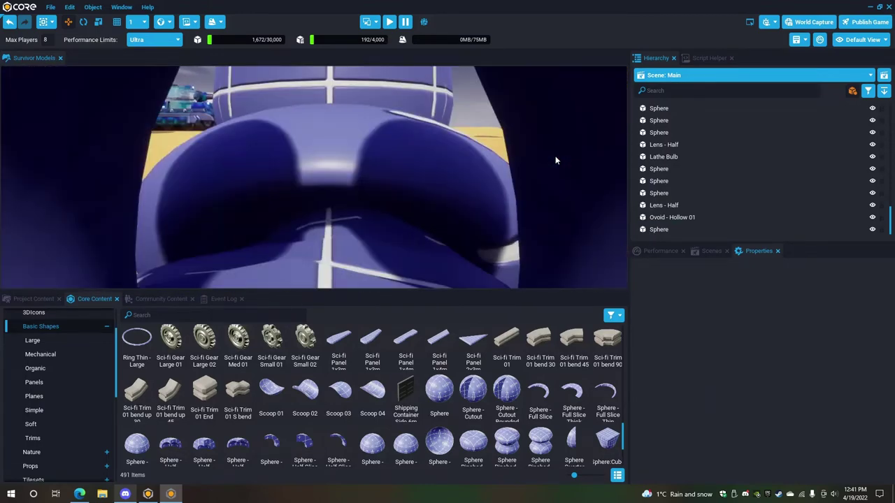
{"action": "scroll", "coordinate": [555, 161], "scroll_direction": "down", "scroll_amount": 5}
{"action": "right_click_drag", "start_coordinate": [555, 156], "coordinate": [268, 195]}
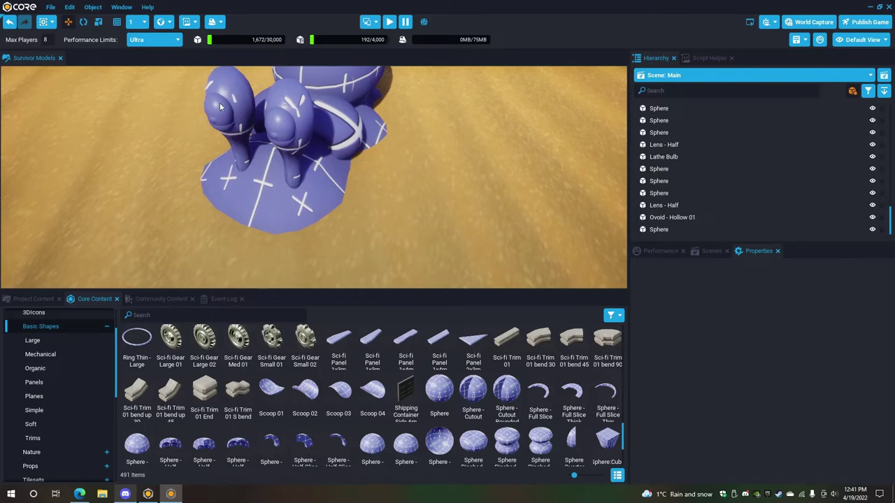
Select all parts of the creature in the hierarchy, from Hill 04 through the last Sphere.
{"action": "right_click_drag", "start_coordinate": [292, 126], "coordinate": [336, 98]}
{"action": "scroll", "coordinate": [698, 174], "scroll_direction": "up", "scroll_amount": 2}
{"action": "scroll", "coordinate": [698, 170], "scroll_direction": "up", "scroll_amount": 1}
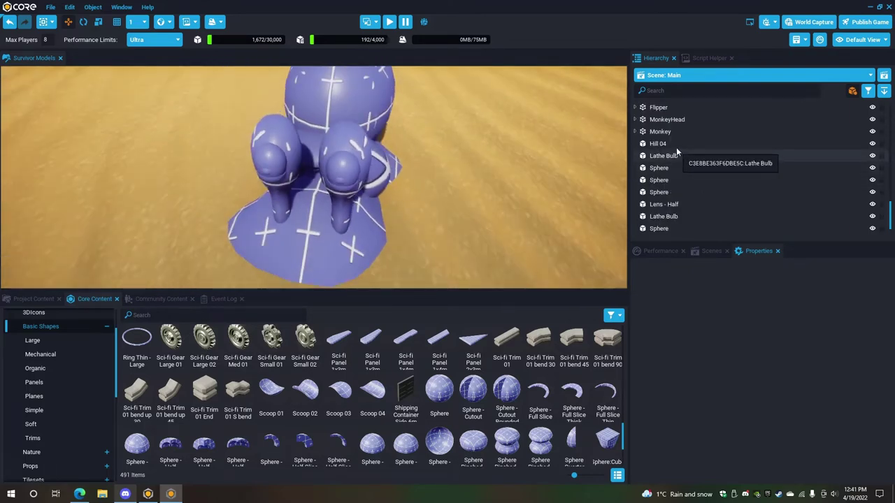
{"action": "left_click", "coordinate": [675, 145]}
{"action": "scroll", "coordinate": [732, 193], "scroll_direction": "down", "scroll_amount": 5}
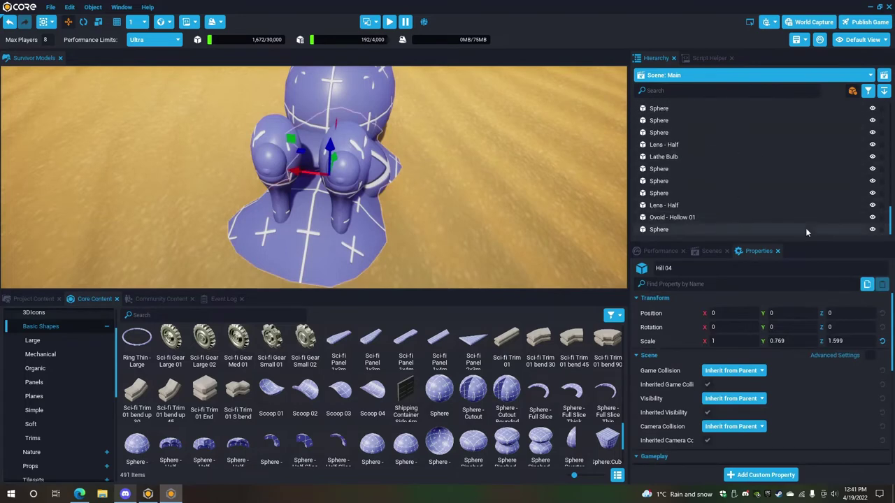
{"action": "left_click", "coordinate": [667, 229], "text": "shift"}
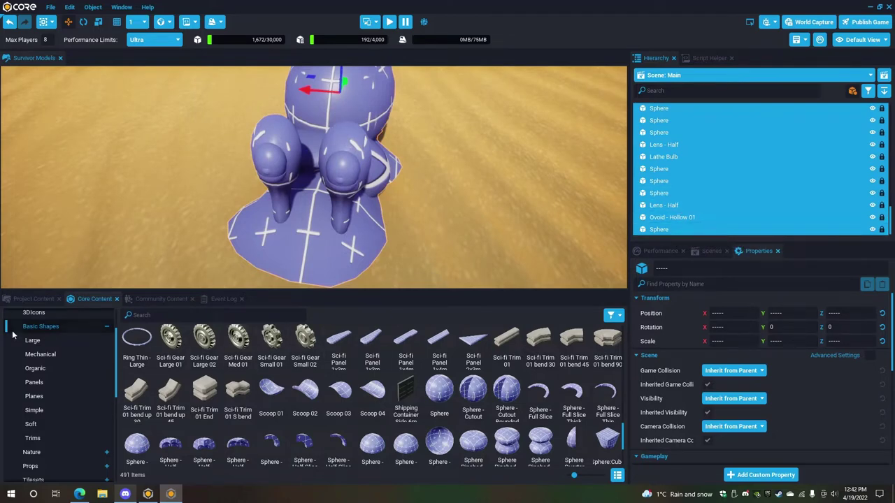
Apply the Custom Desert Cactus 03 material as the base material of all selected creature parts.
{"action": "scroll", "coordinate": [795, 390], "scroll_direction": "down", "scroll_amount": 8}
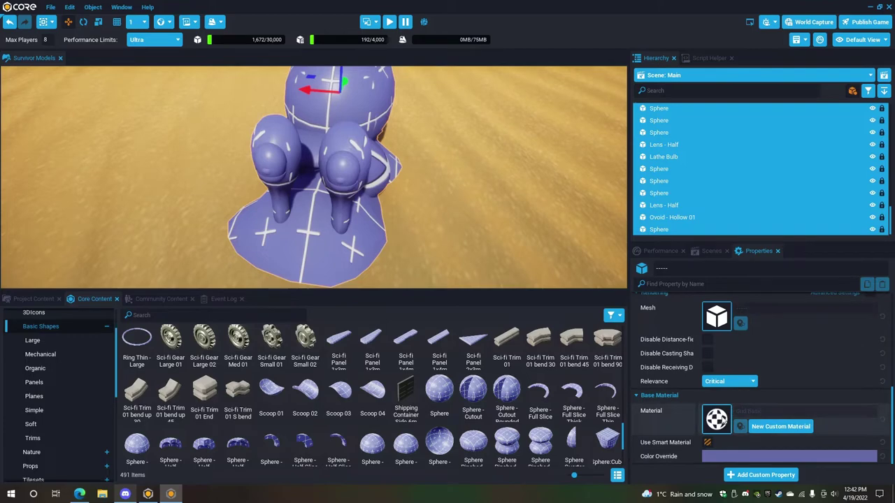
{"action": "left_click", "coordinate": [723, 419]}
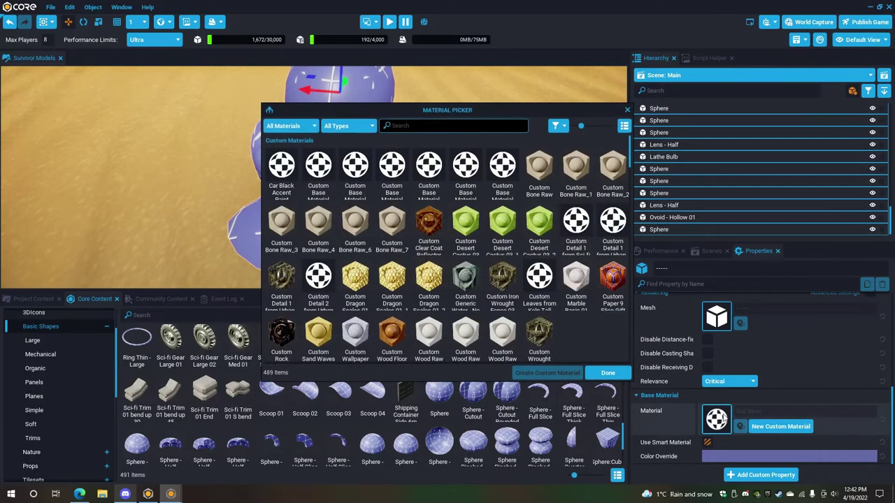
{"action": "left_click_drag", "start_coordinate": [501, 109], "coordinate": [748, 89]}
{"action": "right_click_drag", "start_coordinate": [438, 160], "coordinate": [186, 137]}
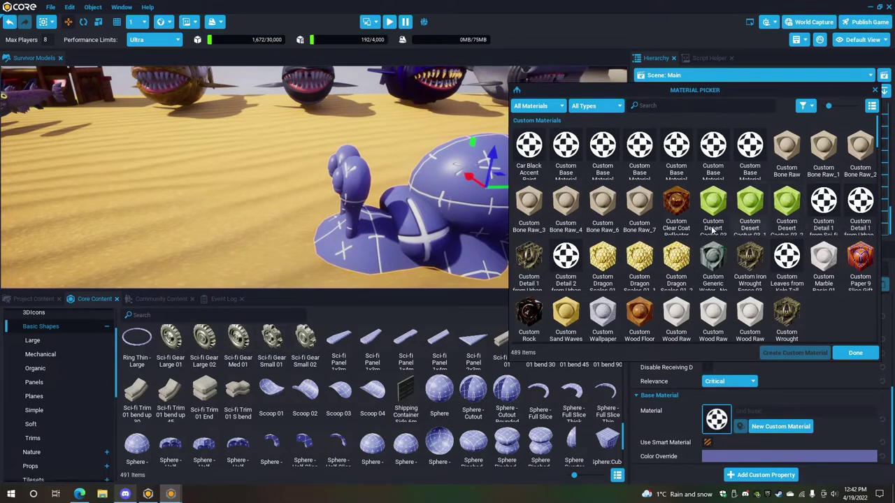
{"action": "scroll", "coordinate": [629, 231], "scroll_direction": "down", "scroll_amount": 3}
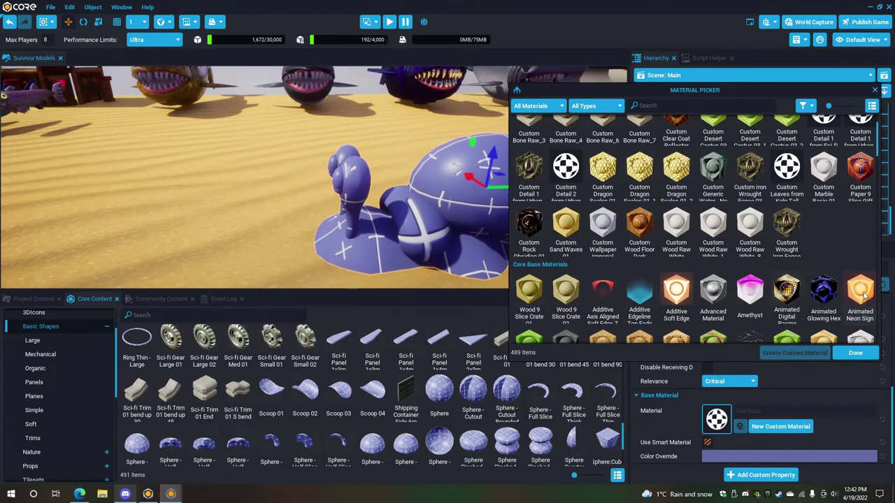
{"action": "scroll", "coordinate": [797, 283], "scroll_direction": "down", "scroll_amount": 3}
{"action": "scroll", "coordinate": [797, 280], "scroll_direction": "up", "scroll_amount": 5}
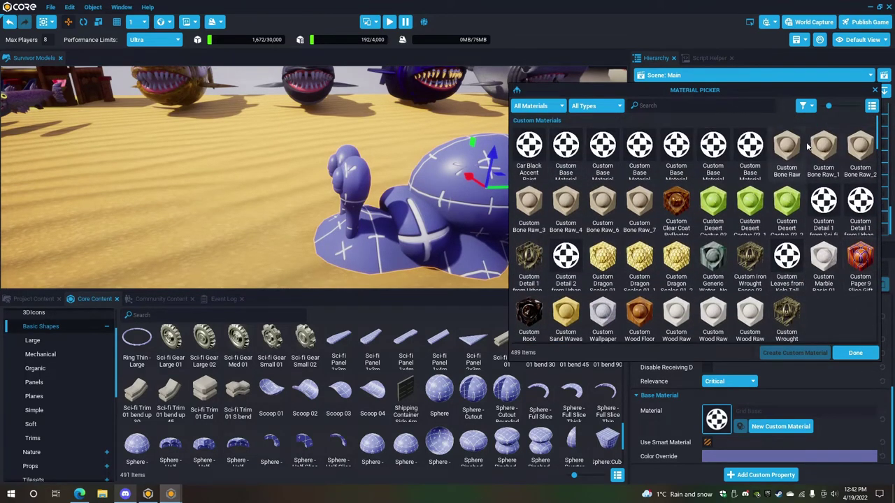
{"action": "left_click_drag", "start_coordinate": [804, 84], "coordinate": [811, 63]}
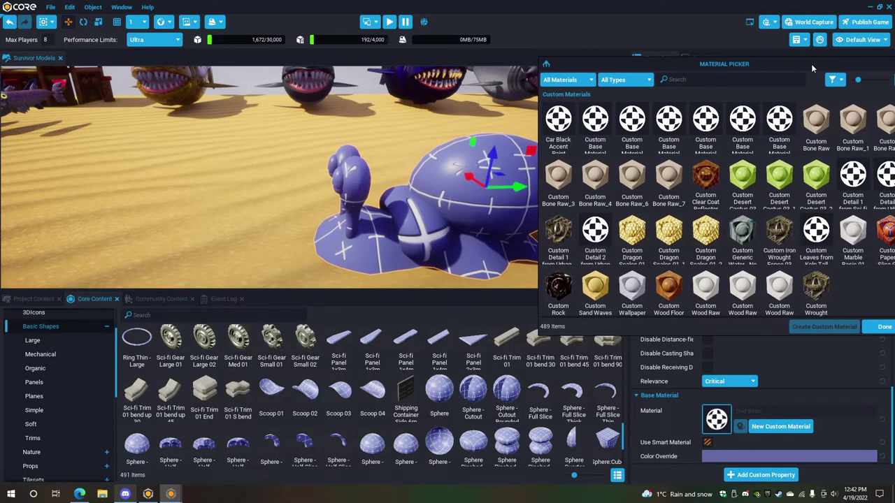
{"action": "left_click", "coordinate": [747, 184]}
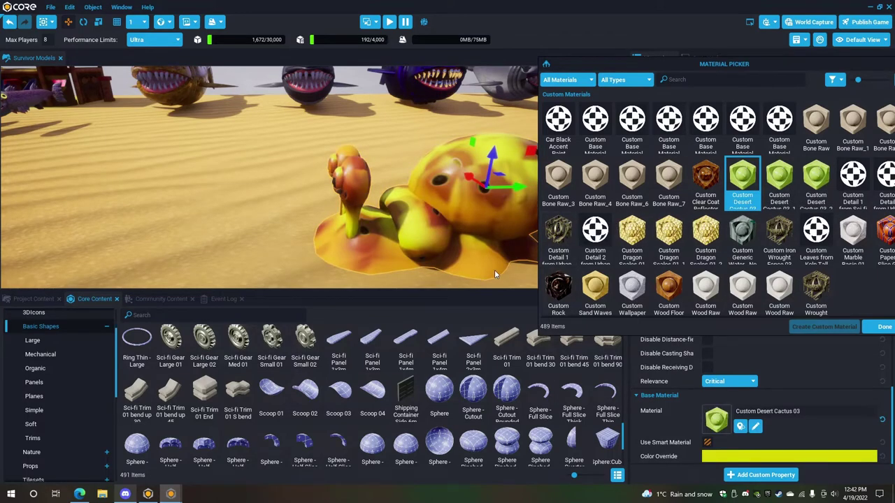
{"action": "right_click_drag", "start_coordinate": [314, 264], "coordinate": [230, 250]}
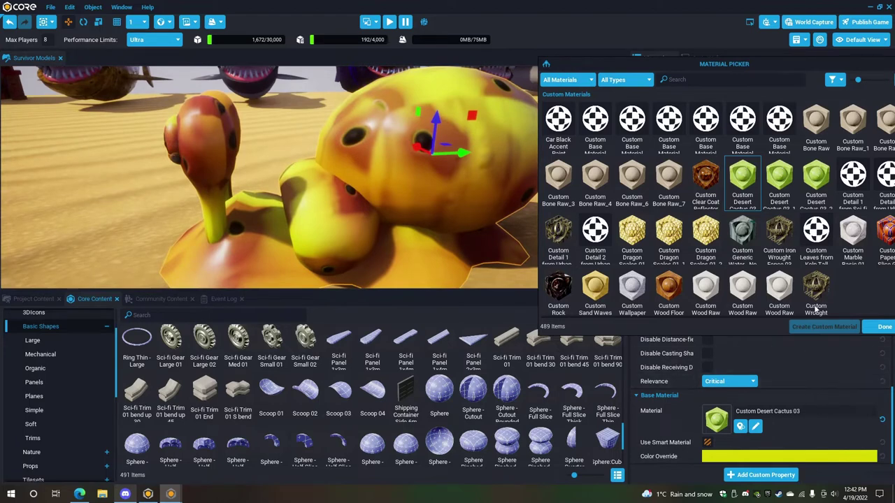
{"action": "left_click", "coordinate": [885, 327]}
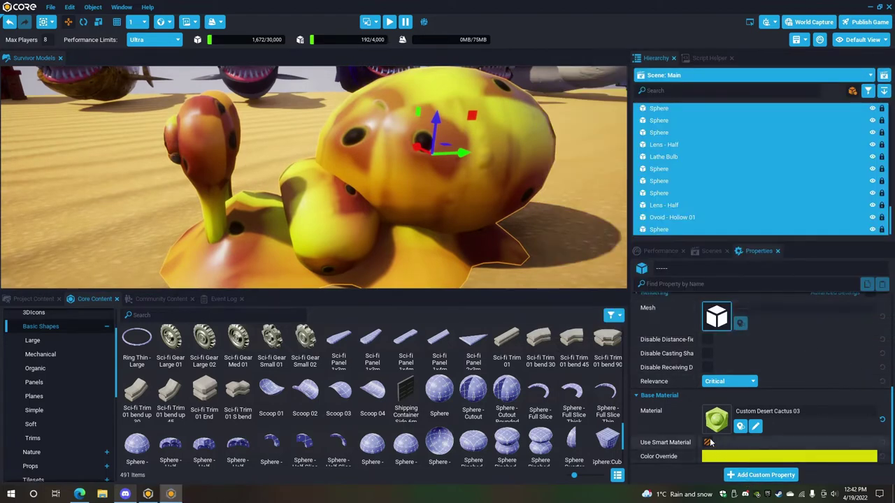
Turn off Use Smart Material for all selected creature parts after trying it switched on.
{"action": "left_click", "coordinate": [709, 445]}
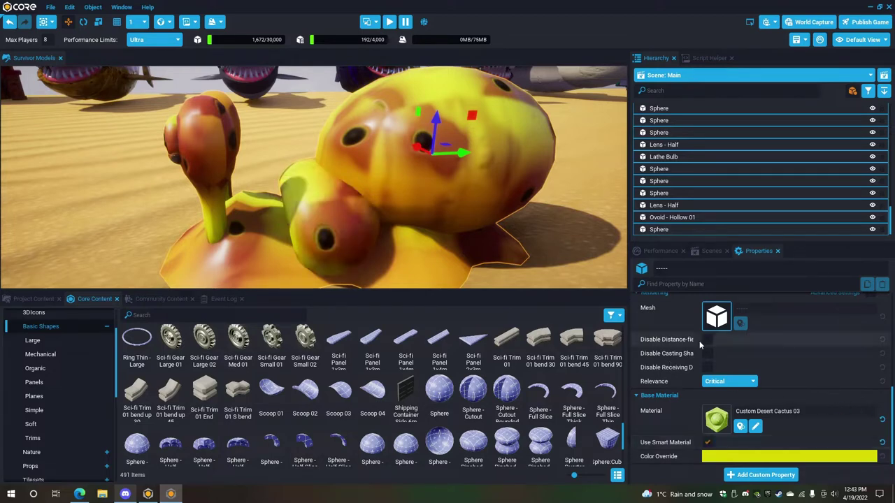
{"action": "left_click", "coordinate": [707, 444]}
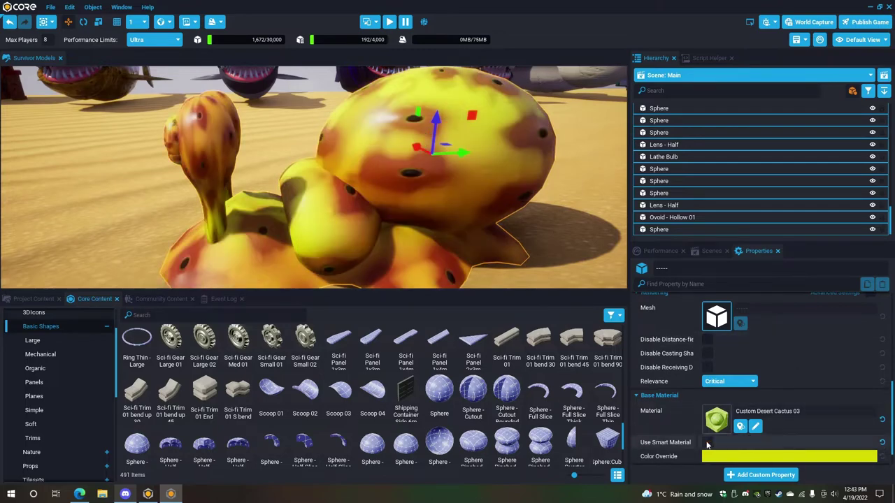
Set both the U and V tiling override of the Hill 04 body to 2.
{"action": "left_click_drag", "start_coordinate": [278, 181], "coordinate": [499, 196], "text": "alt"}
{"action": "scroll", "coordinate": [500, 197], "scroll_direction": "up", "scroll_amount": 2}
{"action": "right_click_drag", "start_coordinate": [499, 195], "coordinate": [308, 205]}
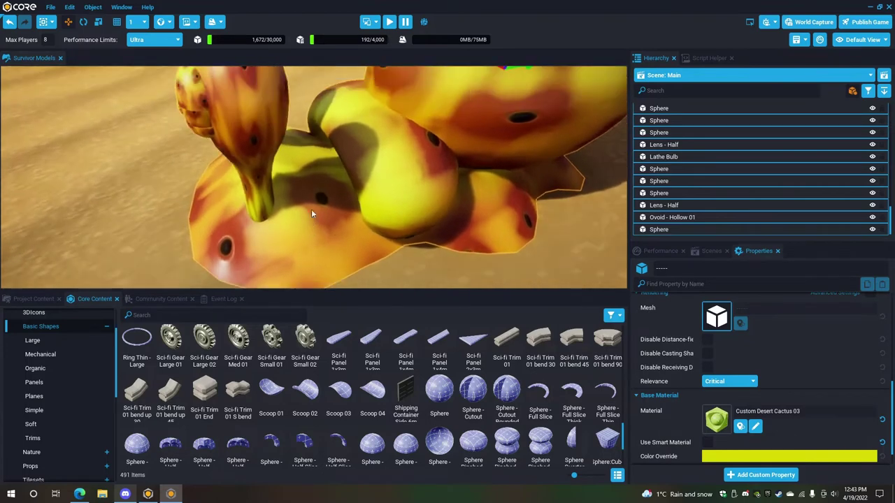
{"action": "left_click", "coordinate": [308, 205]}
{"action": "scroll", "coordinate": [801, 405], "scroll_direction": "down", "scroll_amount": 1}
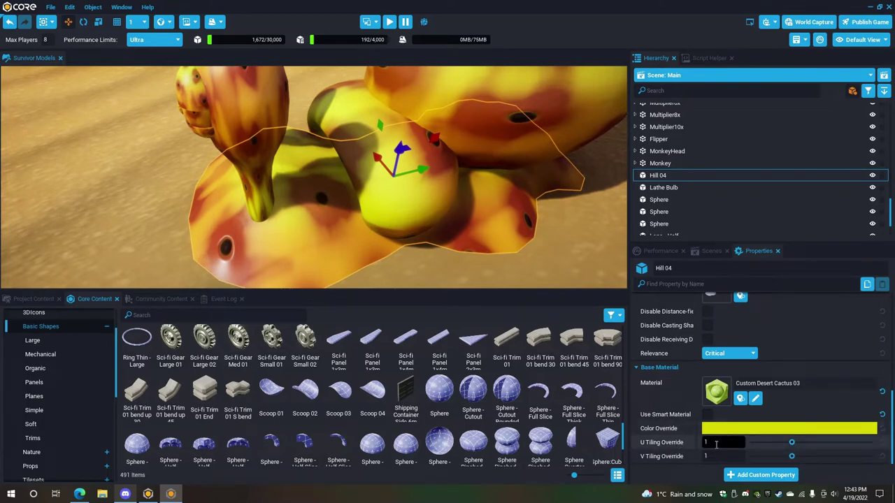
{"action": "left_click_drag", "start_coordinate": [236, 219], "coordinate": [315, 230], "text": "alt"}
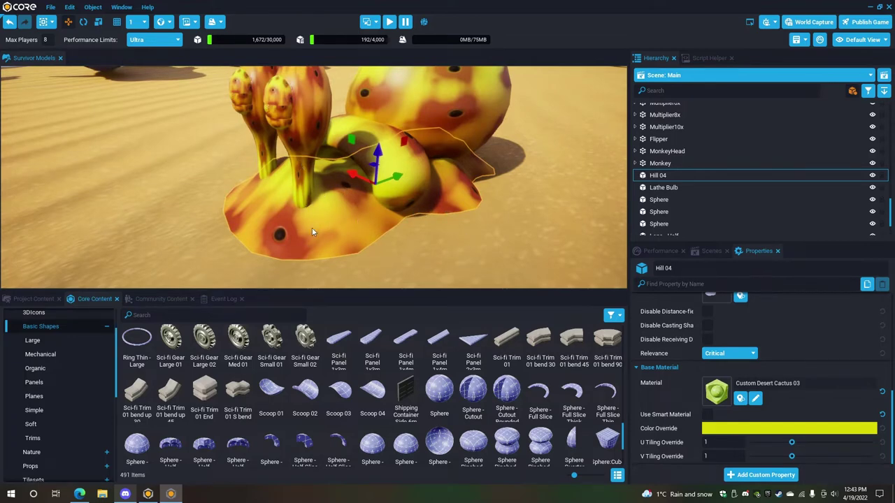
{"action": "scroll", "coordinate": [307, 233], "scroll_direction": "up", "scroll_amount": 3}
{"action": "left_click_drag", "start_coordinate": [307, 232], "coordinate": [268, 242], "text": "alt"}
{"action": "scroll", "coordinate": [314, 261], "scroll_direction": "down", "scroll_amount": 3}
{"action": "scroll", "coordinate": [268, 242], "scroll_direction": "up", "scroll_amount": 3}
{"action": "scroll", "coordinate": [268, 242], "scroll_direction": "down", "scroll_amount": 3}
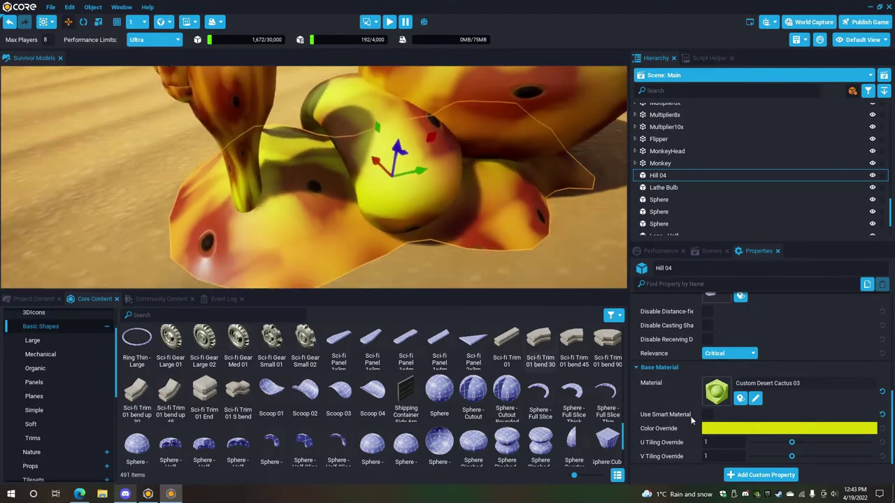
{"action": "left_click_drag", "start_coordinate": [717, 444], "coordinate": [634, 440]}
{"action": "type", "text": "2"}
{"action": "double_click", "coordinate": [713, 456]}
{"action": "type", "text": "2"}
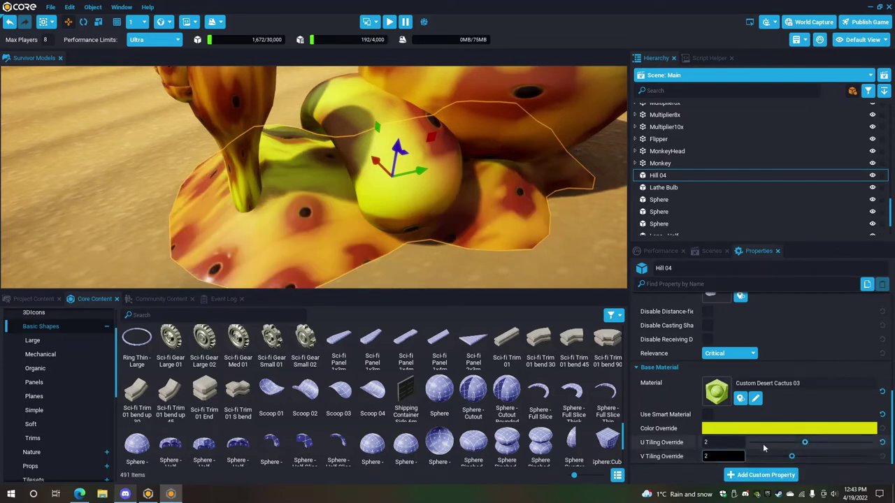
{"action": "key", "text": "Return"}
Select all parts of both eye stalks in the hierarchy, from the first Lathe Bulb through the last Lens - Half.
{"action": "right_click_drag", "start_coordinate": [354, 269], "coordinate": [569, 248]}
{"action": "scroll", "coordinate": [434, 244], "scroll_direction": "down", "scroll_amount": 1}
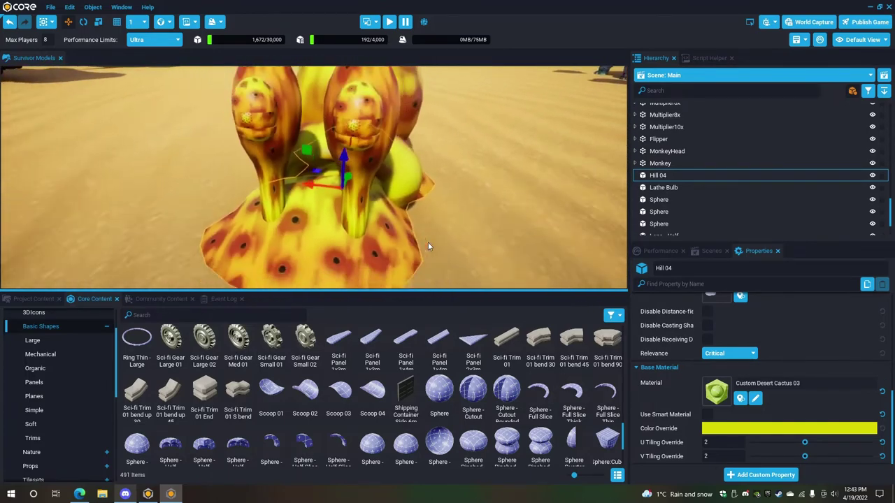
{"action": "right_click_drag", "start_coordinate": [338, 237], "coordinate": [286, 230]}
{"action": "left_click", "coordinate": [286, 235]}
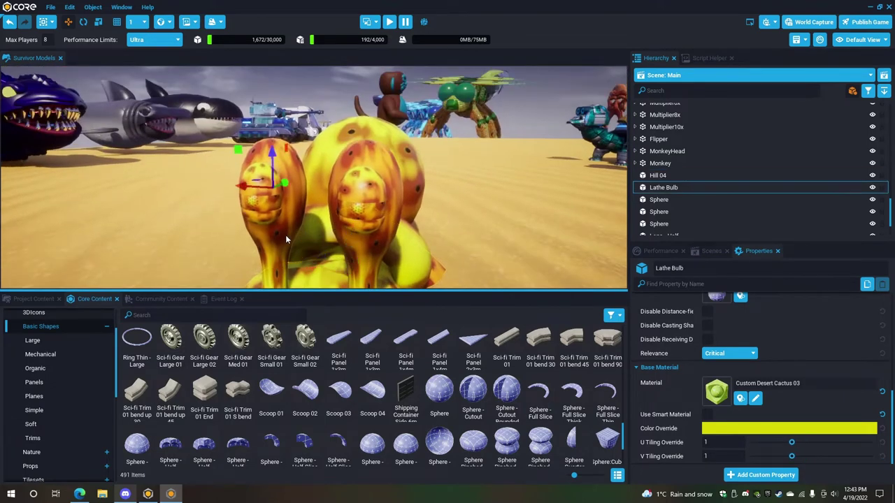
{"action": "scroll", "coordinate": [689, 199], "scroll_direction": "down", "scroll_amount": 1}
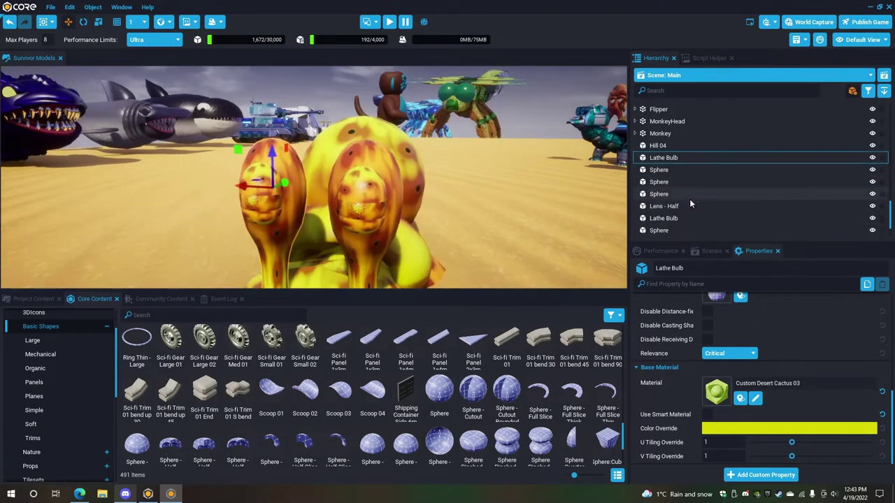
{"action": "left_click", "coordinate": [679, 161]}
{"action": "scroll", "coordinate": [699, 172], "scroll_direction": "down", "scroll_amount": 1}
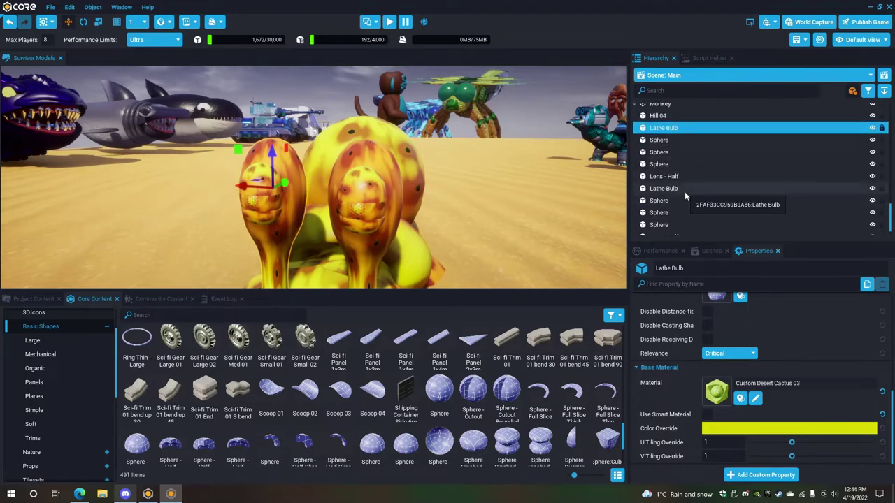
{"action": "scroll", "coordinate": [685, 191], "scroll_direction": "down", "scroll_amount": 1}
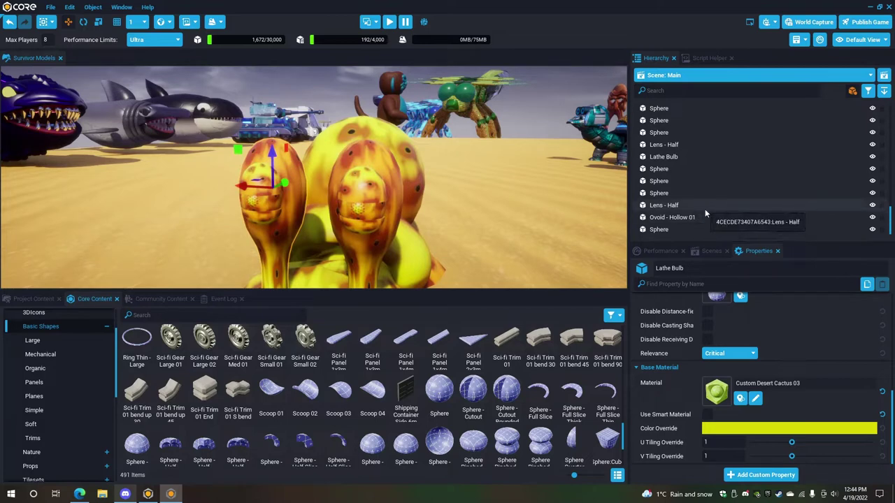
{"action": "left_click", "coordinate": [691, 205], "text": "shift"}
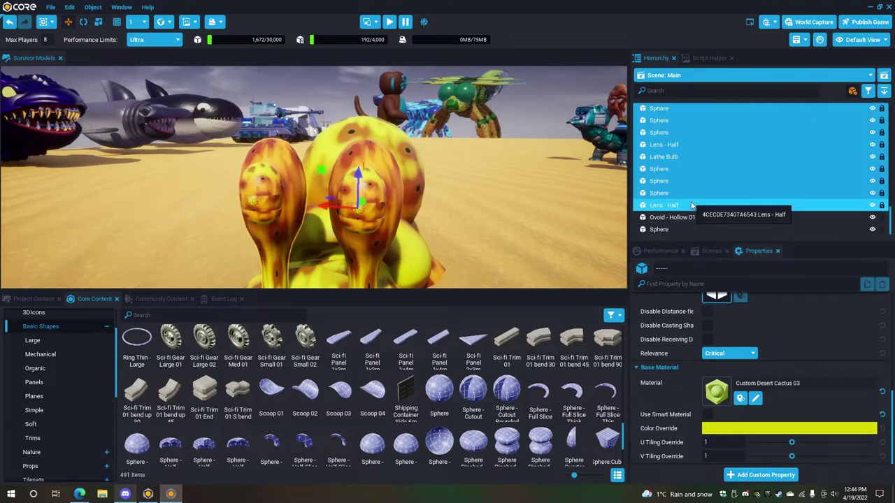
Set the U and V tiling overrides of the selected eye stalk parts to 0.7.
{"action": "right_click_drag", "start_coordinate": [498, 196], "coordinate": [519, 208]}
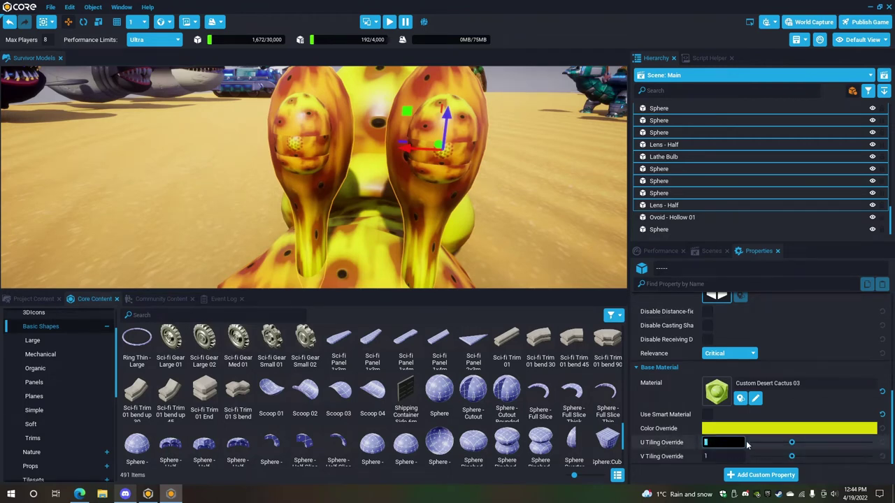
{"action": "type", "text": "7"}
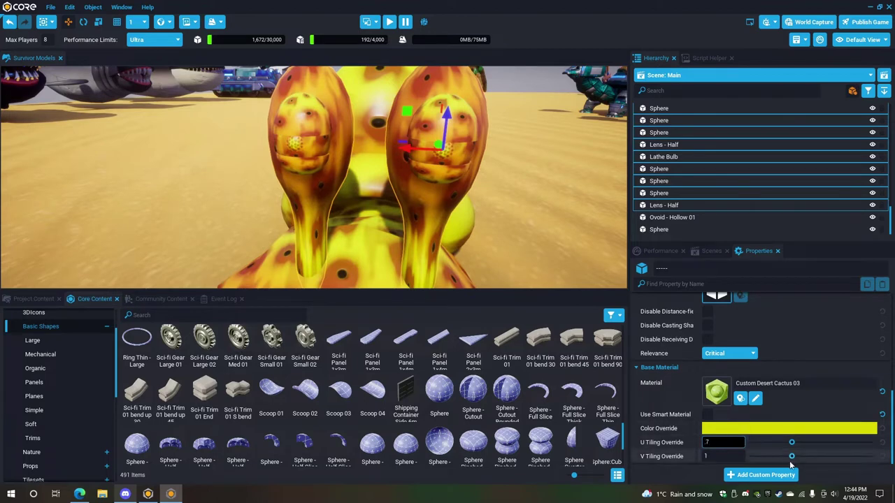
{"action": "key", "text": "Return"}
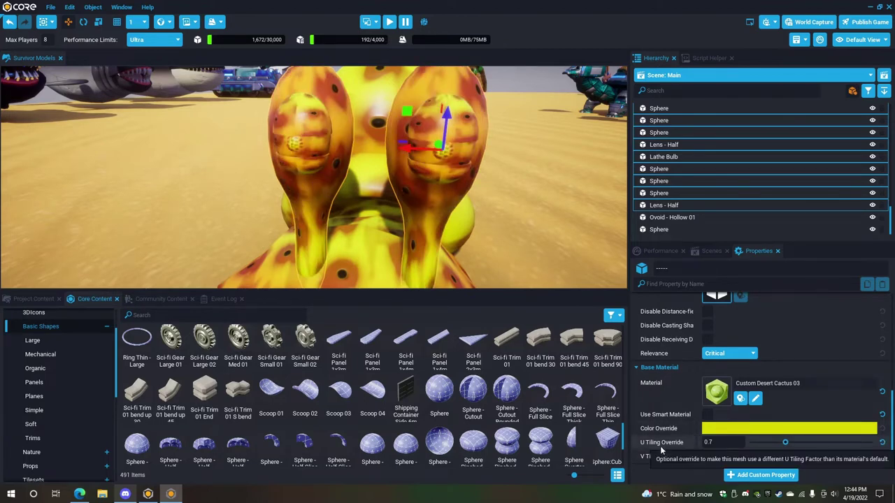
{"action": "left_click", "coordinate": [740, 456]}
{"action": "type", "text": ".7"}
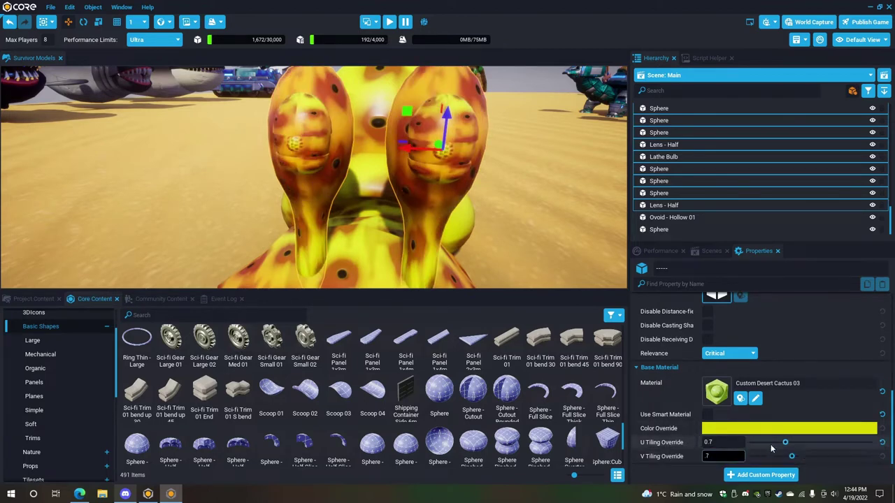
{"action": "key", "text": "Return"}
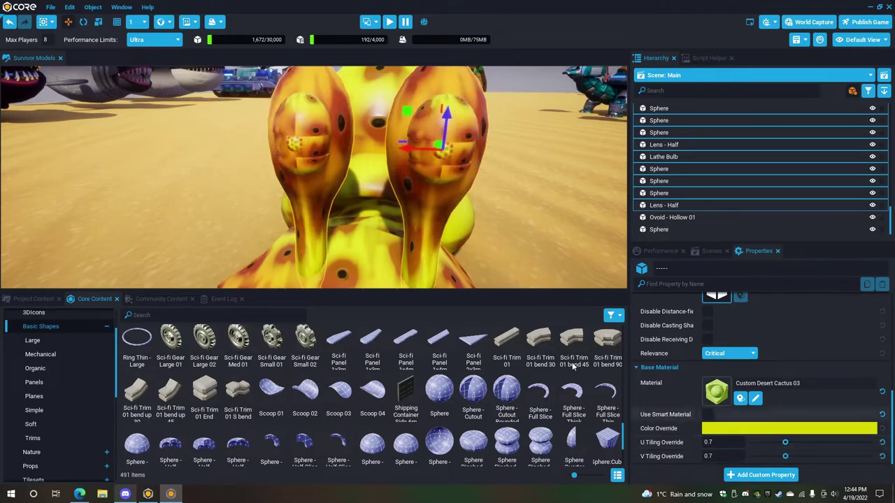
Set the U and V tiling overrides to 1 for the two eyelid spheres on the first eye stalk.
{"action": "right_click_drag", "start_coordinate": [426, 257], "coordinate": [264, 269]}
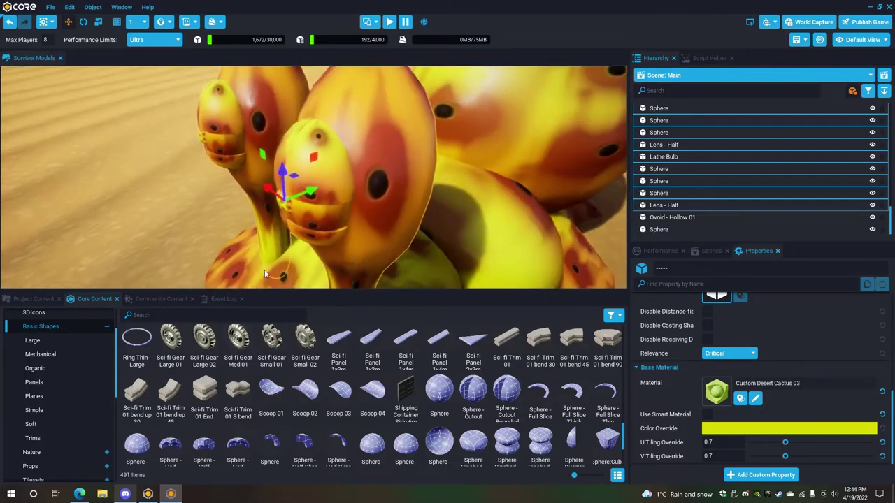
{"action": "right_click_drag", "start_coordinate": [383, 185], "coordinate": [606, 181]}
{"action": "left_click", "coordinate": [323, 123]}
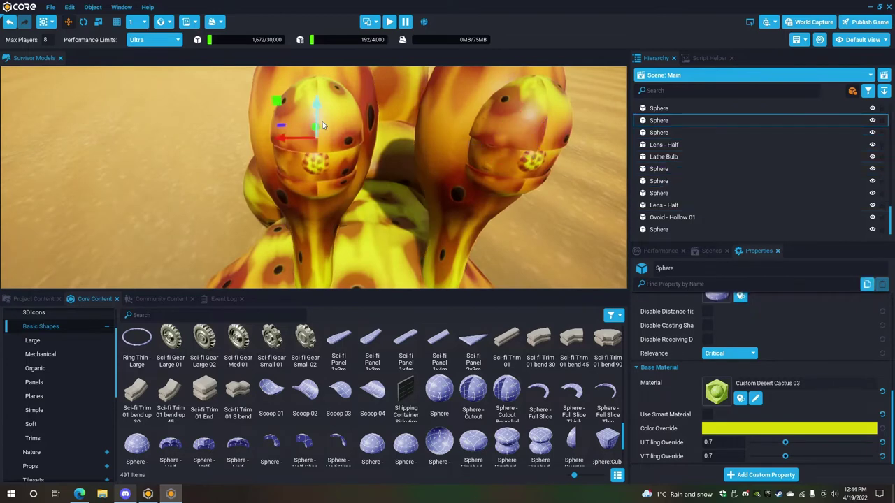
{"action": "scroll", "coordinate": [678, 124], "scroll_direction": "up", "scroll_amount": 1}
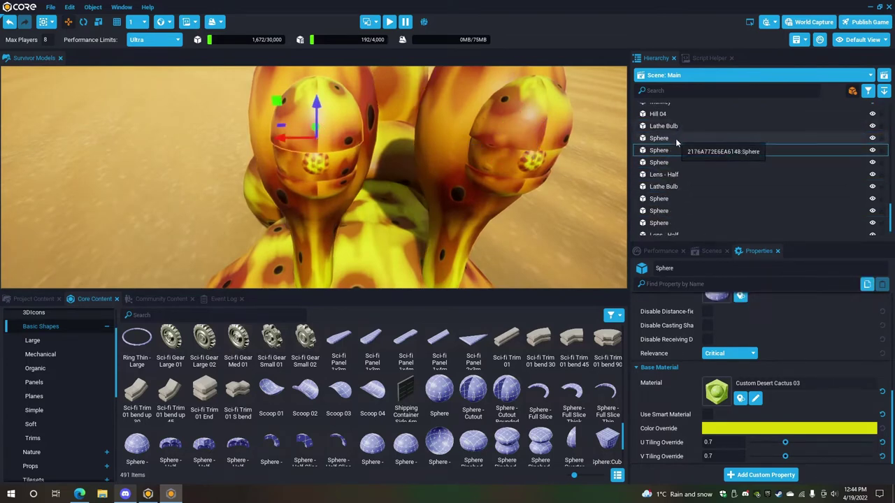
{"action": "left_click", "coordinate": [676, 139]}
{"action": "left_click", "coordinate": [679, 151]}
{"action": "left_click", "coordinate": [678, 162], "text": "shift"}
{"action": "left_click_drag", "start_coordinate": [727, 443], "coordinate": [640, 427]}
{"action": "type", "text": "1"}
{"action": "left_click_drag", "start_coordinate": [729, 456], "coordinate": [663, 456]}
{"action": "type", "text": "1"}
{"action": "key", "text": "Return"}
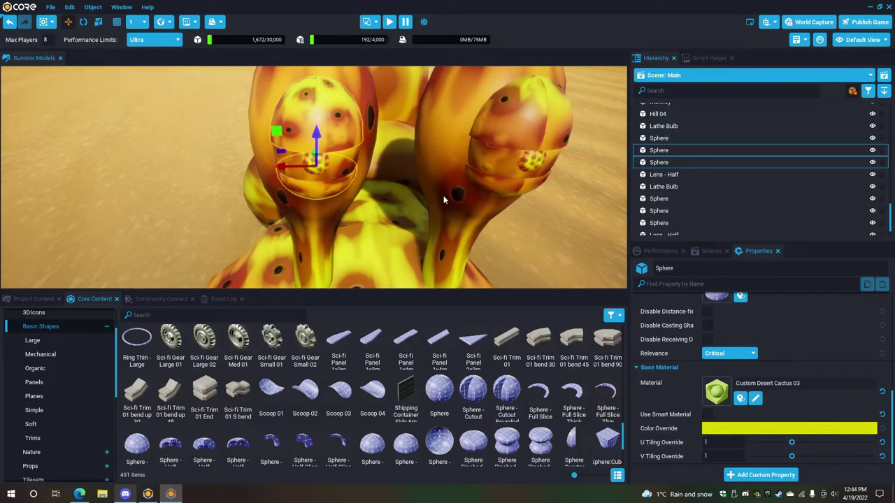
Set the U and V tiling overrides to 1 for the second eye stalk's two eyelid spheres, and deselect them.
{"action": "right_click_drag", "start_coordinate": [449, 157], "coordinate": [438, 152]}
{"action": "scroll", "coordinate": [439, 156], "scroll_direction": "up", "scroll_amount": 6}
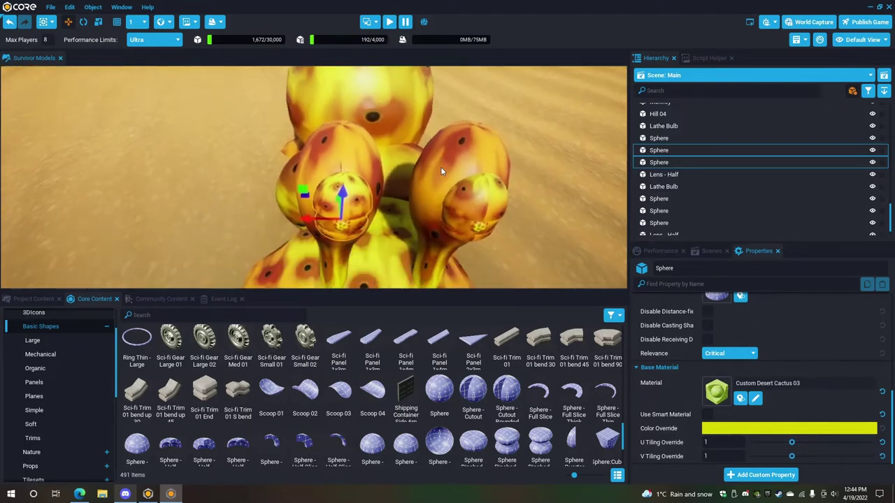
{"action": "scroll", "coordinate": [438, 152], "scroll_direction": "down", "scroll_amount": 5}
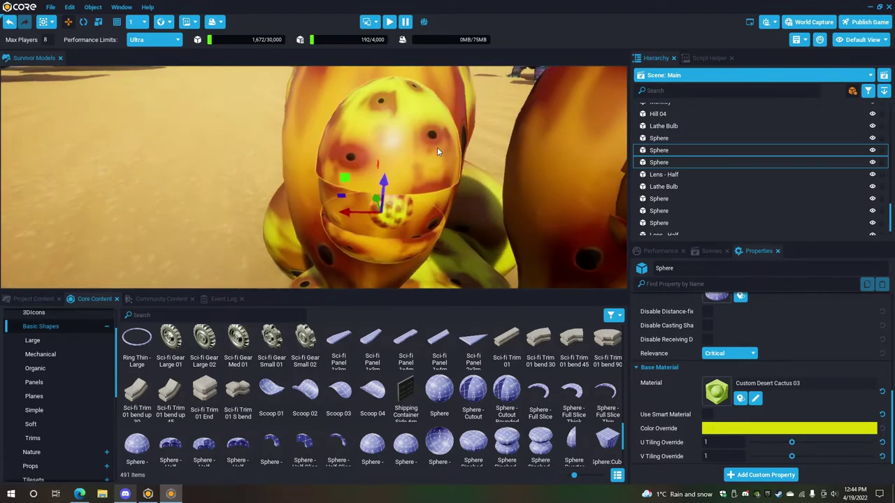
{"action": "right_click_drag", "start_coordinate": [438, 148], "coordinate": [436, 145]}
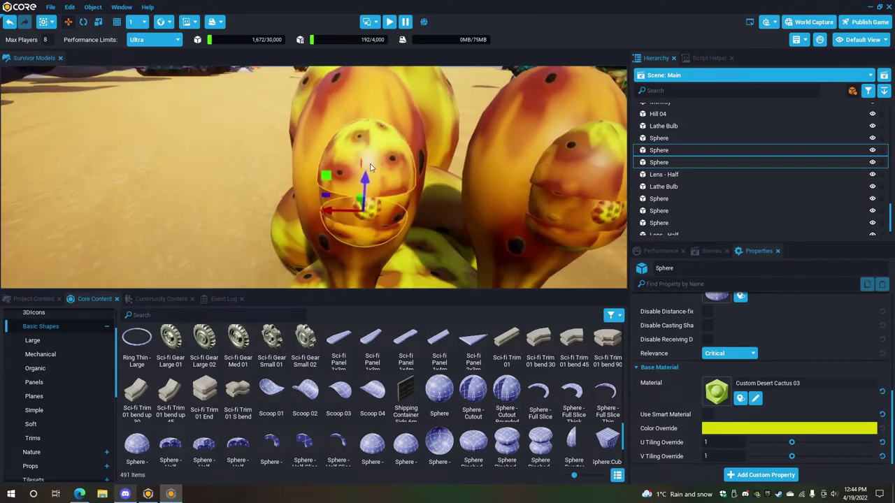
{"action": "key", "text": "d"}
{"action": "right_click_drag", "start_coordinate": [404, 163], "coordinate": [365, 168]}
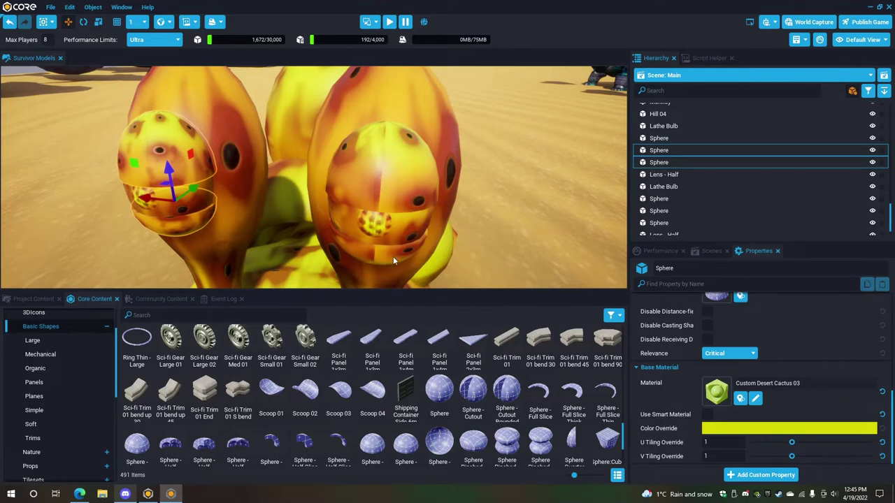
{"action": "left_click", "coordinate": [398, 179]}
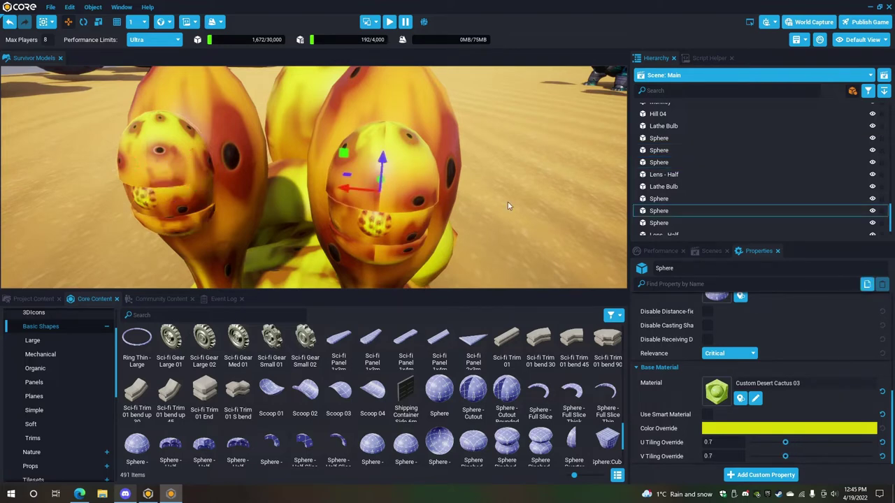
{"action": "left_click", "coordinate": [668, 201]}
{"action": "left_click", "coordinate": [674, 213]}
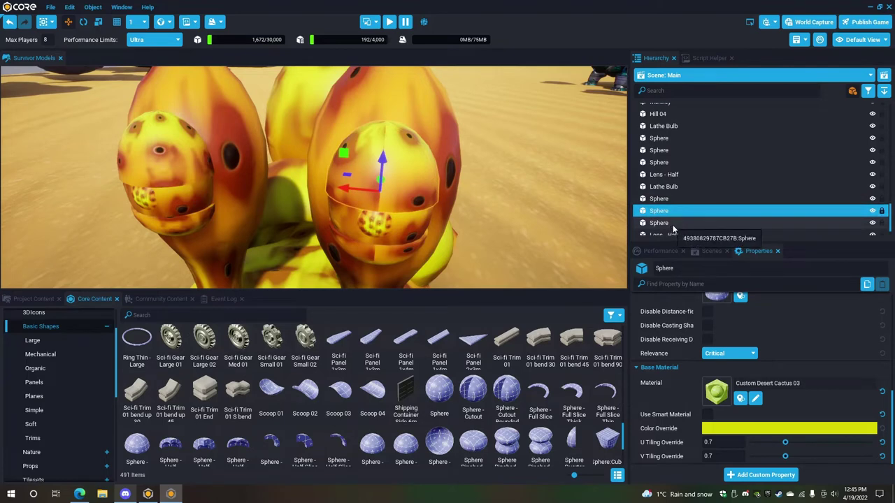
{"action": "left_click", "coordinate": [672, 224], "text": "shift"}
{"action": "left_click_drag", "start_coordinate": [725, 442], "coordinate": [694, 457]}
{"action": "type", "text": "11"}
{"action": "key", "text": "Return"}
{"action": "right_click_drag", "start_coordinate": [524, 185], "coordinate": [417, 118]}
{"action": "left_click", "coordinate": [553, 168]}
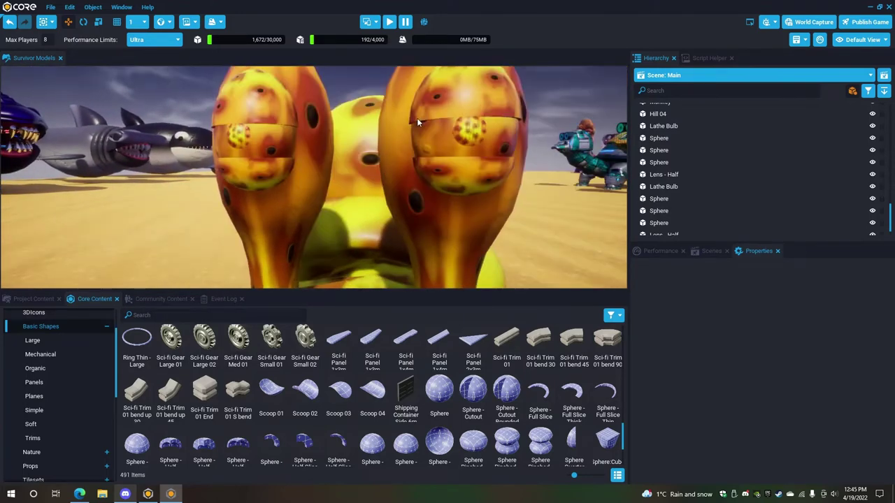
Select the first eye stalk's inner eyeball sphere and look through its transform, gameplay, rendering and base material properties.
{"action": "left_click", "coordinate": [280, 141]}
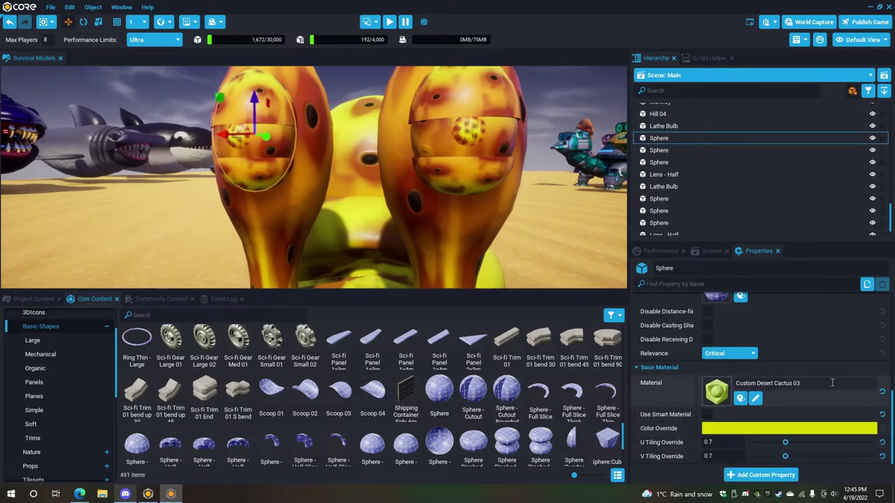
{"action": "scroll", "coordinate": [845, 388], "scroll_direction": "up", "scroll_amount": 5}
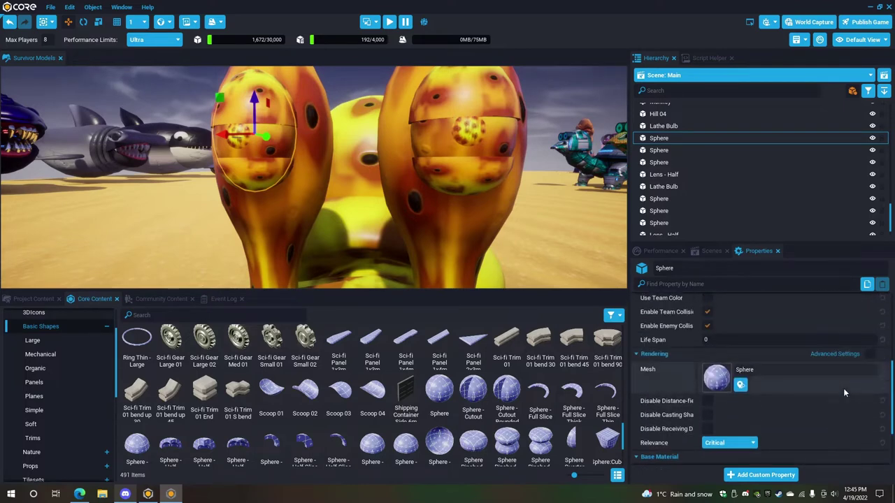
{"action": "scroll", "coordinate": [808, 397], "scroll_direction": "up", "scroll_amount": 6}
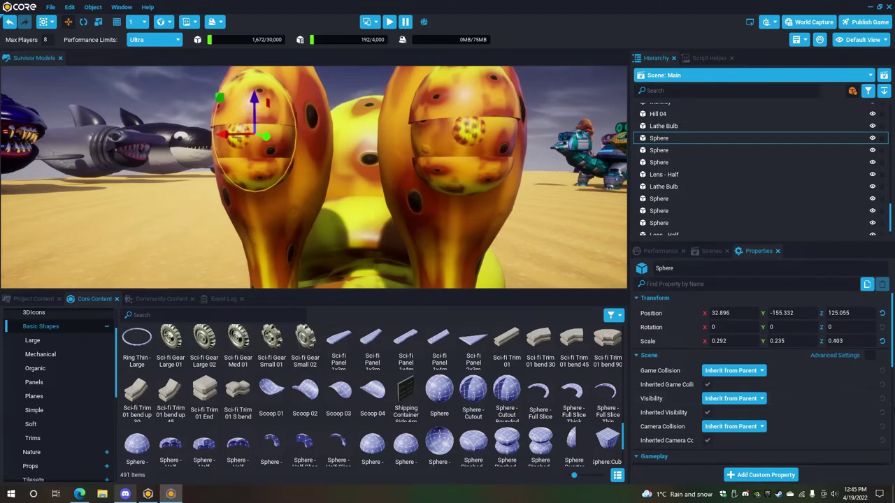
{"action": "scroll", "coordinate": [797, 413], "scroll_direction": "down", "scroll_amount": 2}
{"action": "scroll", "coordinate": [792, 414], "scroll_direction": "down", "scroll_amount": 8}
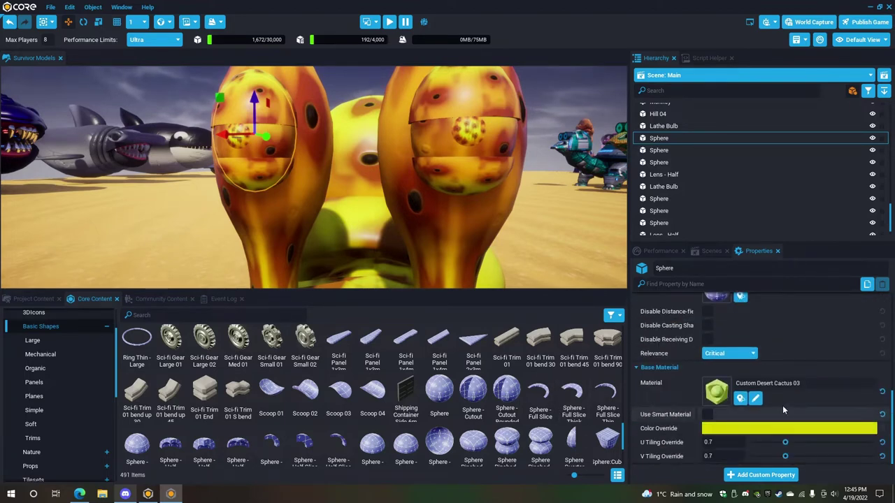
{"action": "scroll", "coordinate": [821, 427], "scroll_direction": "up", "scroll_amount": 2}
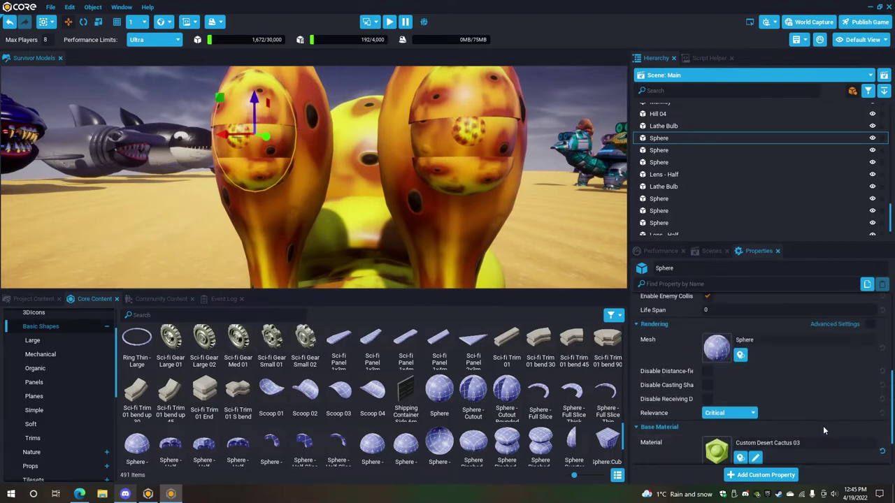
{"action": "scroll", "coordinate": [825, 428], "scroll_direction": "up", "scroll_amount": 3}
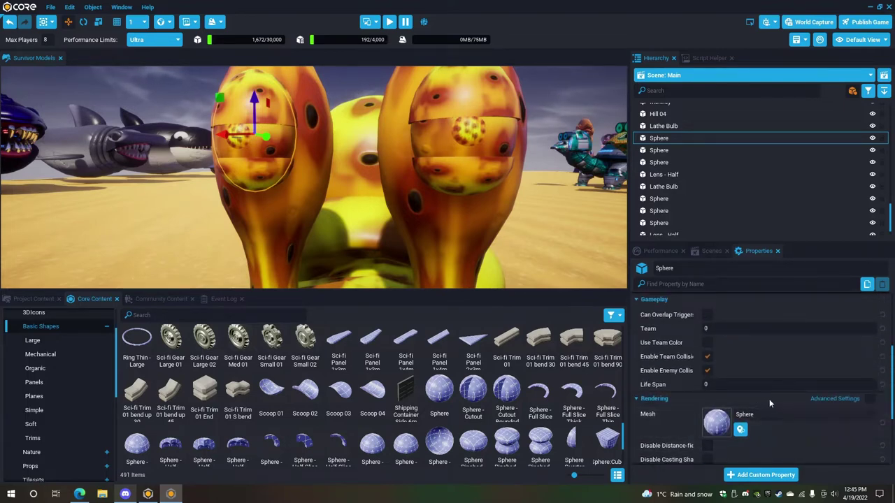
{"action": "scroll", "coordinate": [797, 397], "scroll_direction": "up", "scroll_amount": 1}
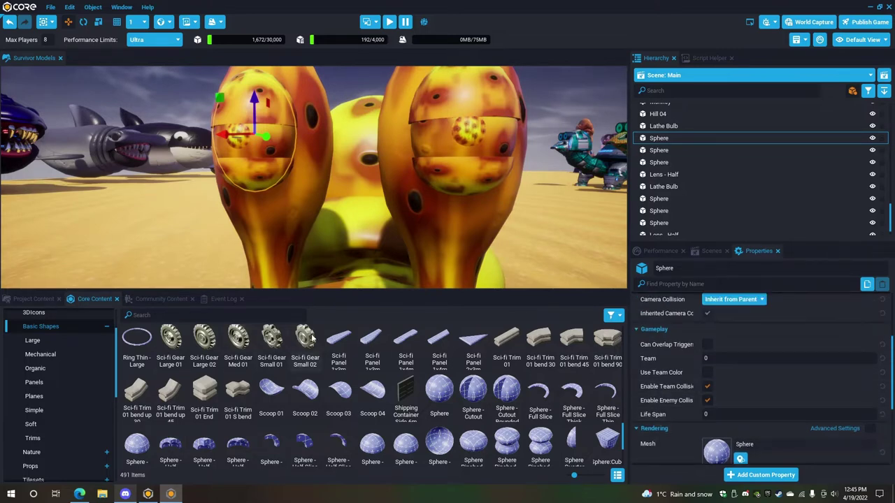
{"action": "scroll", "coordinate": [703, 368], "scroll_direction": "up", "scroll_amount": 1}
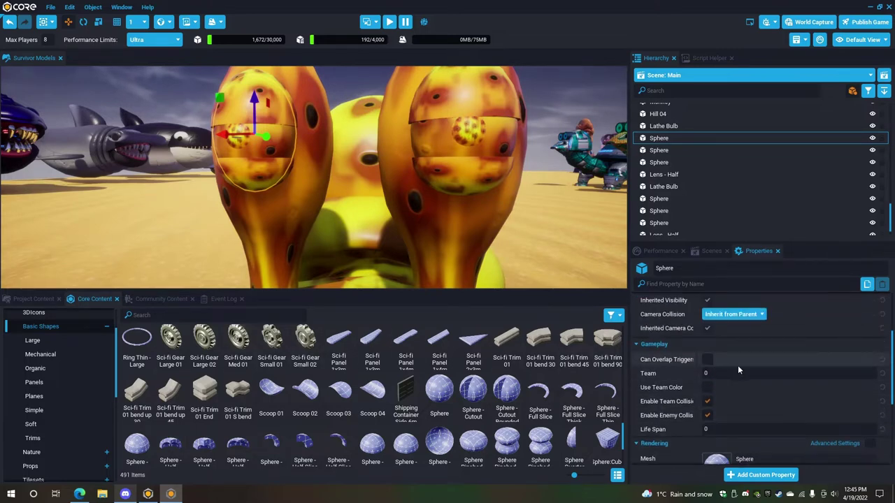
Examine the first eye's inner eyeball sphere up close and review its transform and base material properties.
{"action": "scroll", "coordinate": [719, 369], "scroll_direction": "up", "scroll_amount": 1}
{"action": "scroll", "coordinate": [814, 362], "scroll_direction": "up", "scroll_amount": 7}
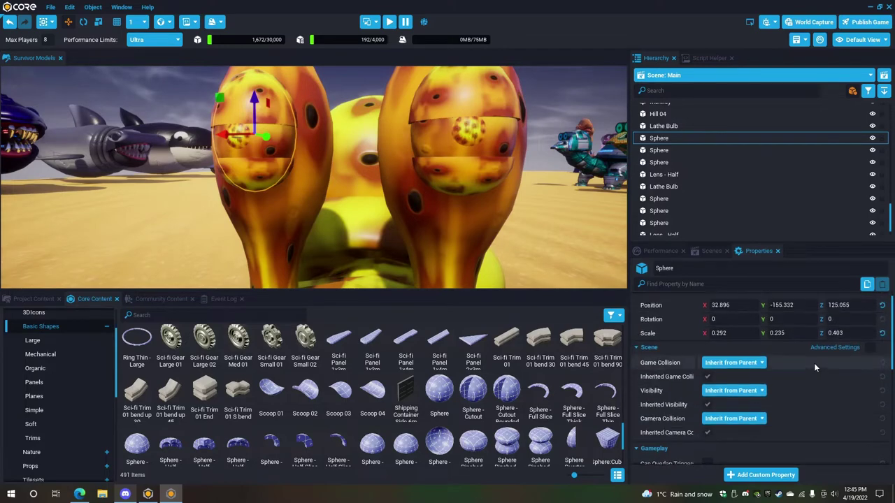
{"action": "left_click_drag", "start_coordinate": [224, 176], "coordinate": [282, 183], "text": "alt"}
{"action": "scroll", "coordinate": [282, 184], "scroll_direction": "up", "scroll_amount": 3}
{"action": "scroll", "coordinate": [278, 183], "scroll_direction": "down", "scroll_amount": 3}
{"action": "scroll", "coordinate": [277, 183], "scroll_direction": "up", "scroll_amount": 3}
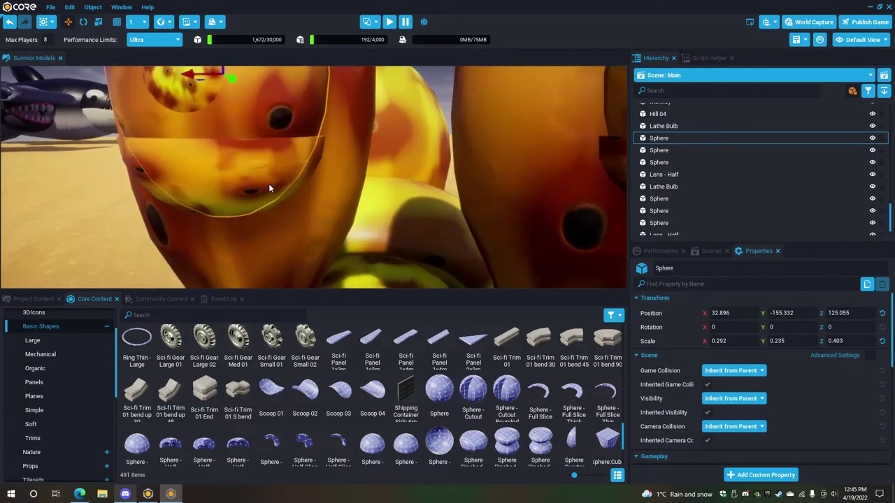
{"action": "scroll", "coordinate": [268, 183], "scroll_direction": "down", "scroll_amount": 2}
{"action": "left_click_drag", "start_coordinate": [268, 183], "coordinate": [284, 171], "text": "alt"}
{"action": "scroll", "coordinate": [284, 171], "scroll_direction": "down", "scroll_amount": 2}
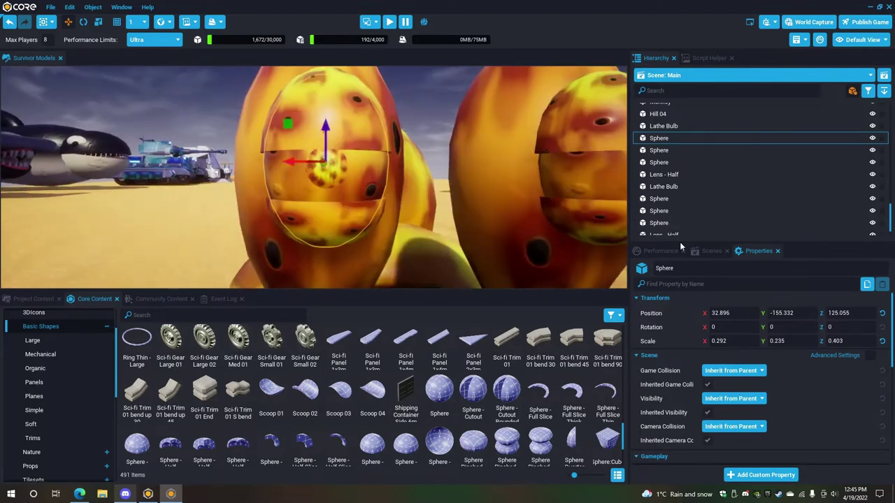
{"action": "scroll", "coordinate": [789, 416], "scroll_direction": "down", "scroll_amount": 10}
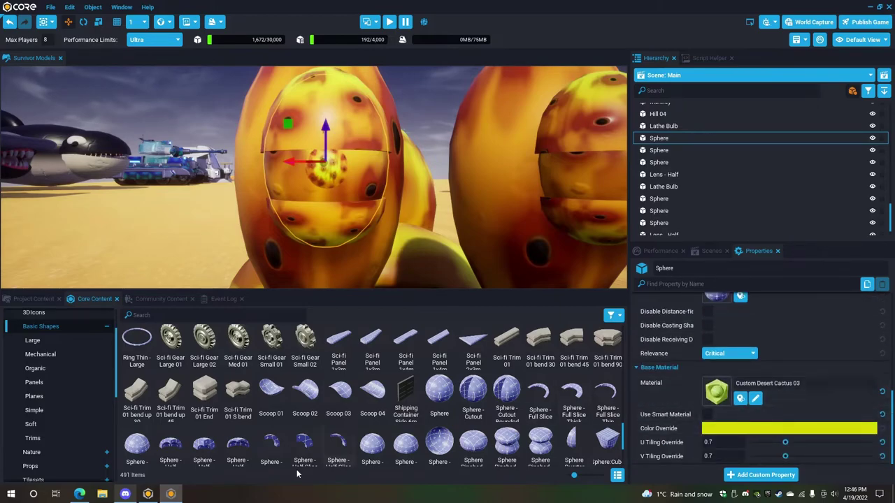
{"action": "left_click", "coordinate": [79, 494]}
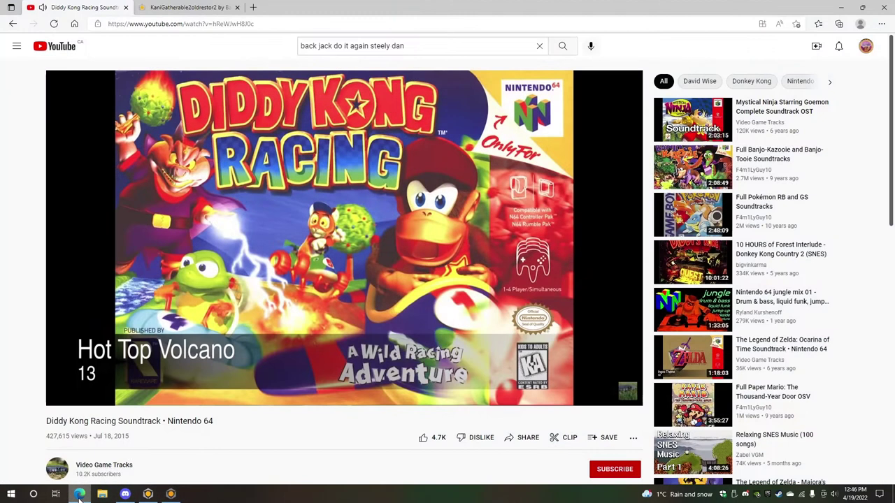
{"action": "left_click", "coordinate": [79, 494]}
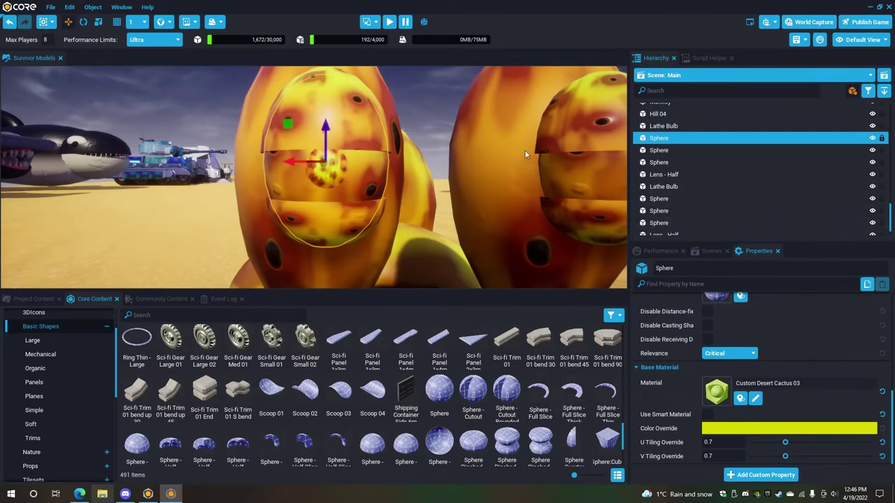
Replace the material of the first eye's inner eyeball sphere with Emissive Glow Opaque.
{"action": "key", "text": "s"}
{"action": "right_click_drag", "start_coordinate": [485, 210], "coordinate": [458, 202]}
{"action": "key", "text": "q"}
{"action": "key", "text": "e"}
{"action": "key", "text": "w"}
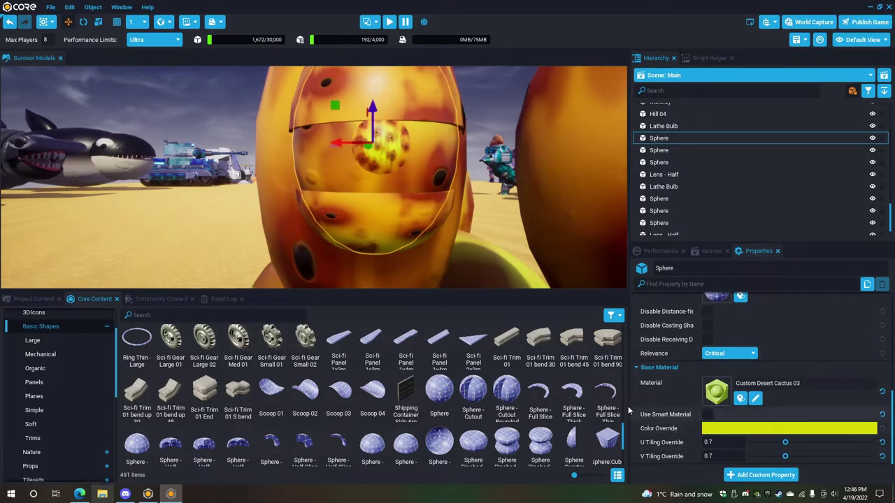
{"action": "left_click", "coordinate": [720, 394]}
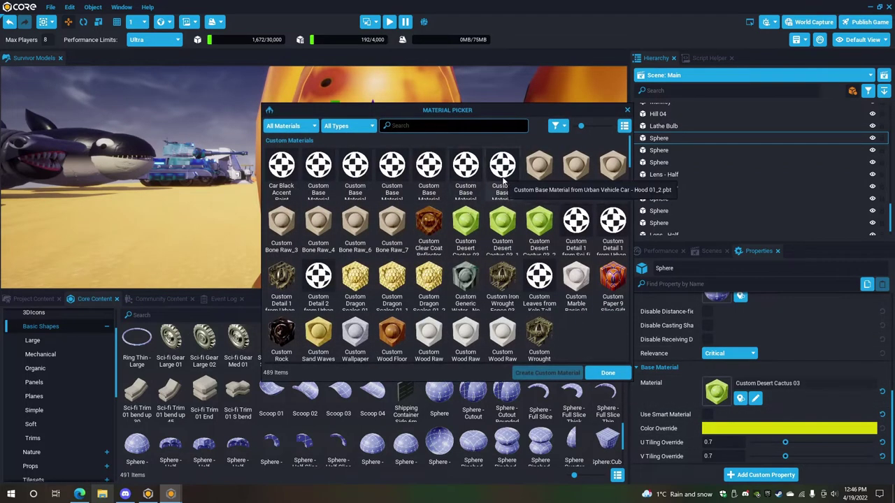
{"action": "type", "text": "emi"}
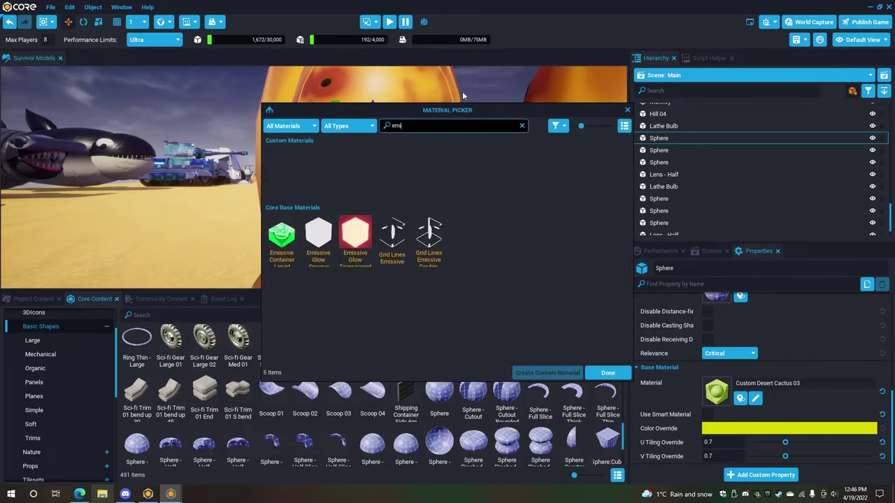
{"action": "left_click", "coordinate": [318, 235]}
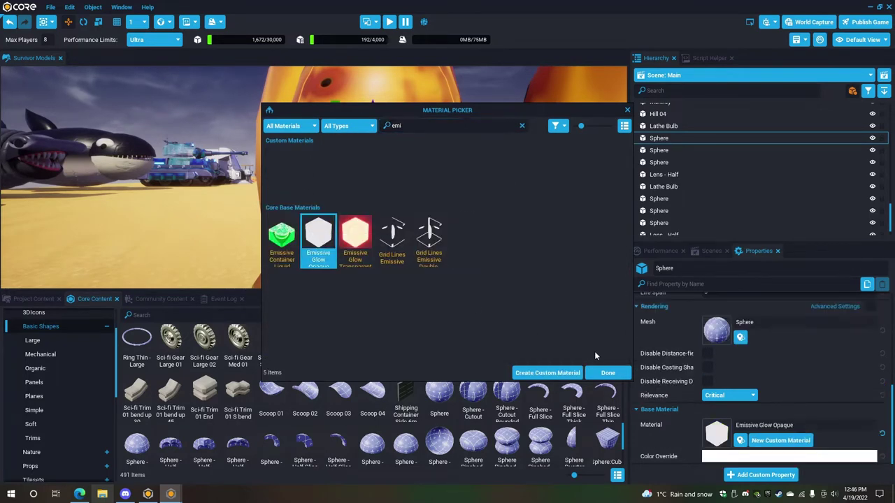
{"action": "left_click", "coordinate": [621, 376]}
Apply the Emissive Glow Opaque material to the second eye's inner eyeball sphere.
{"action": "right_click_drag", "start_coordinate": [424, 142], "coordinate": [403, 138]}
{"action": "key", "text": "d"}
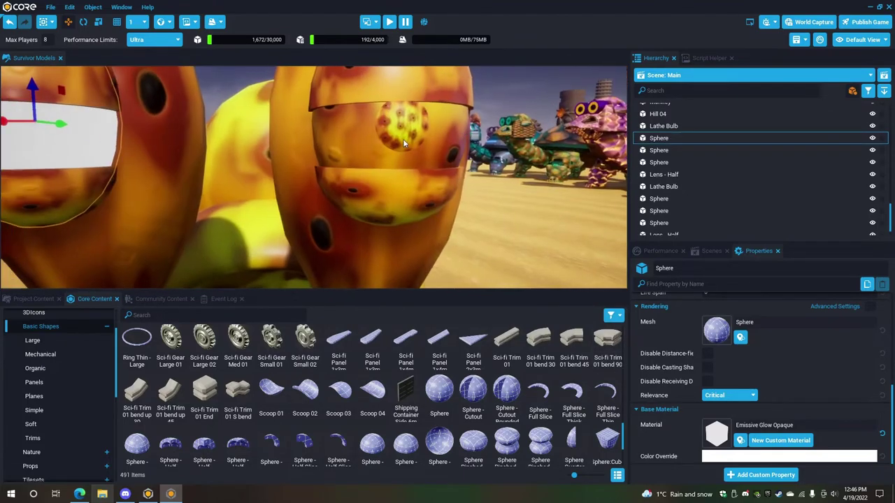
{"action": "left_click", "coordinate": [362, 144]}
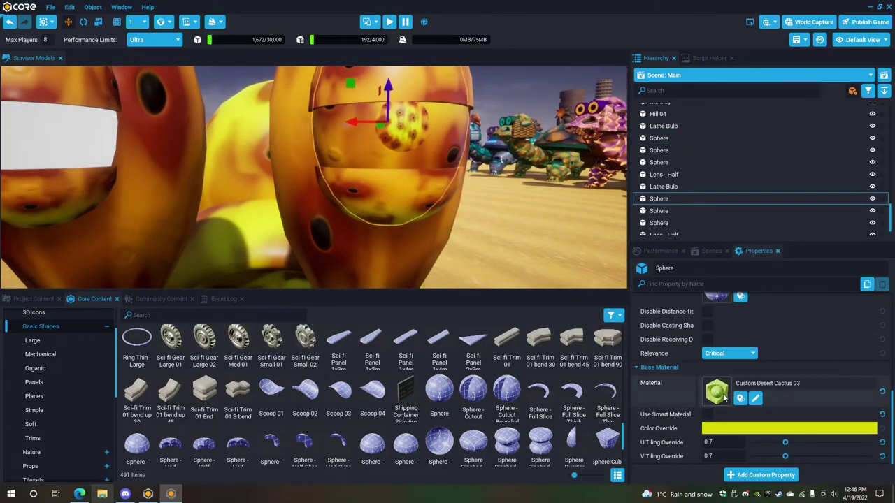
{"action": "left_click", "coordinate": [717, 391]}
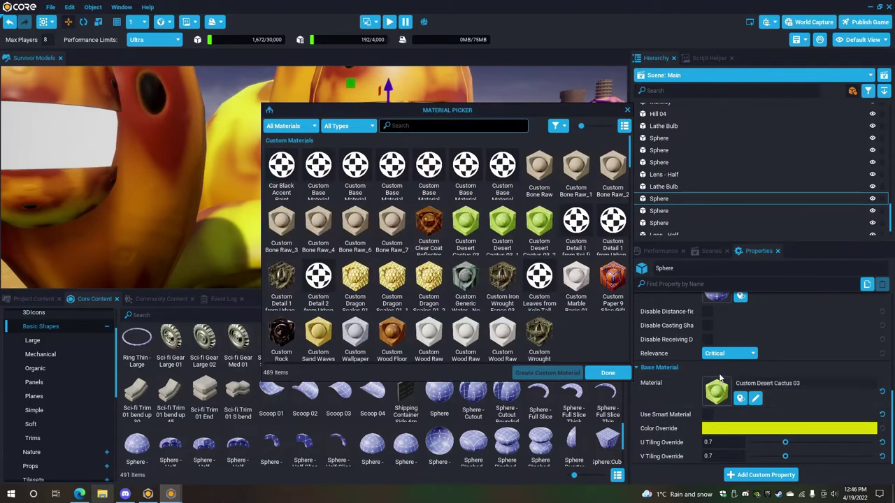
{"action": "type", "text": "emi"}
{"action": "left_click", "coordinate": [320, 235]}
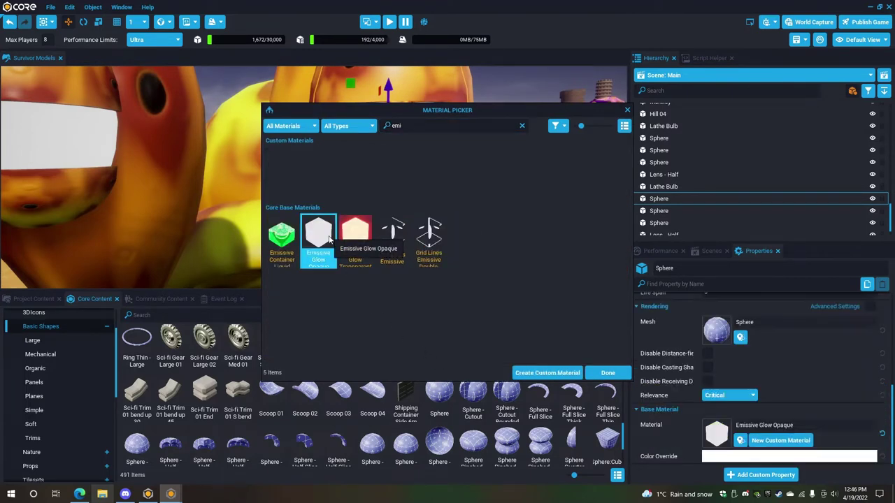
{"action": "left_click", "coordinate": [607, 373]}
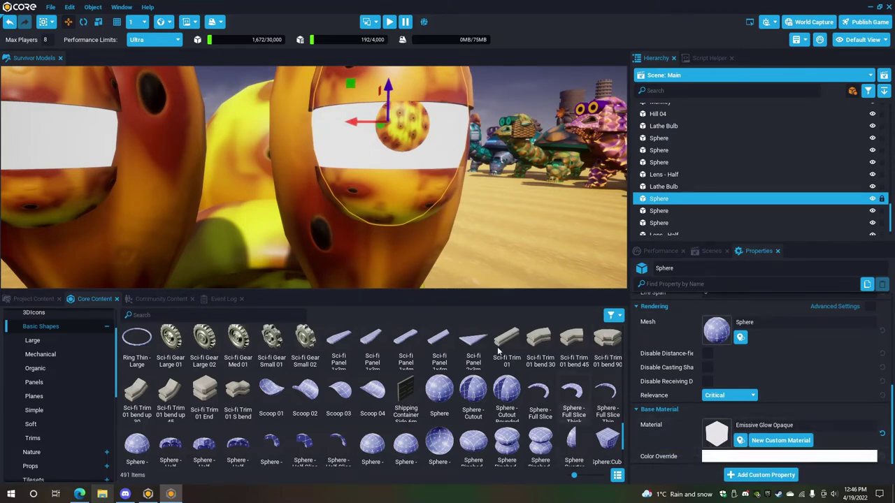
Apply the Emissive Glow Opaque material to the first eye's Lens - Half pupil.
{"action": "mouse_move", "coordinate": [179, 120]}
{"action": "right_mouse_down"}
{"action": "mouse_move", "coordinate": [216, 133]}
{"action": "mouse_move", "coordinate": [137, 133]}
{"action": "mouse_move", "coordinate": [133, 123]}
{"action": "mouse_move", "coordinate": [184, 117]}
{"action": "right_mouse_up"}
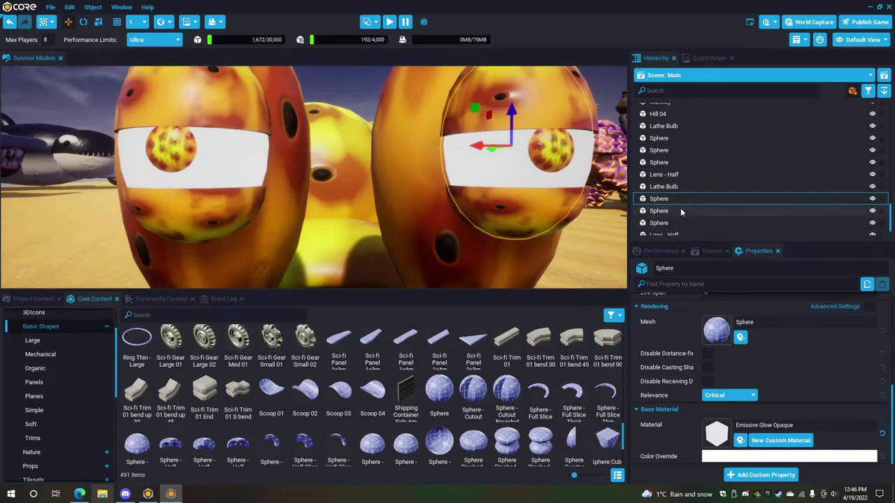
{"action": "left_click", "coordinate": [668, 175]}
{"action": "scroll", "coordinate": [723, 421], "scroll_direction": "down", "scroll_amount": 1}
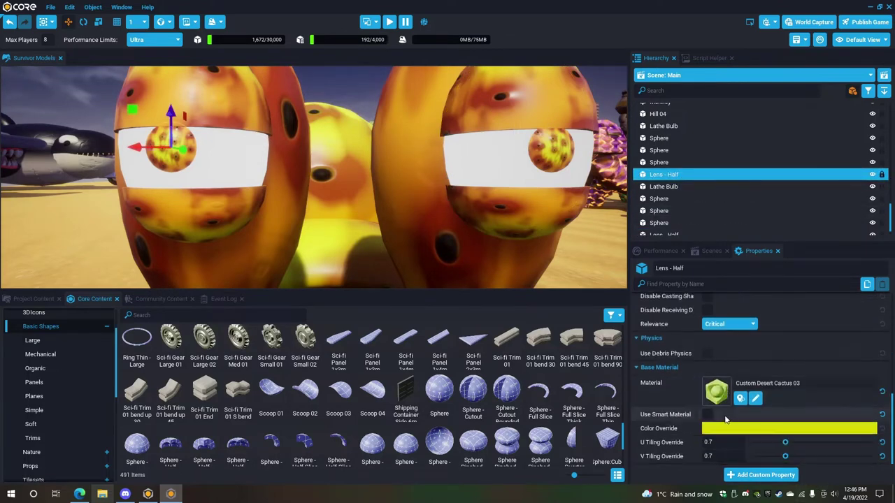
{"action": "left_click", "coordinate": [720, 395]}
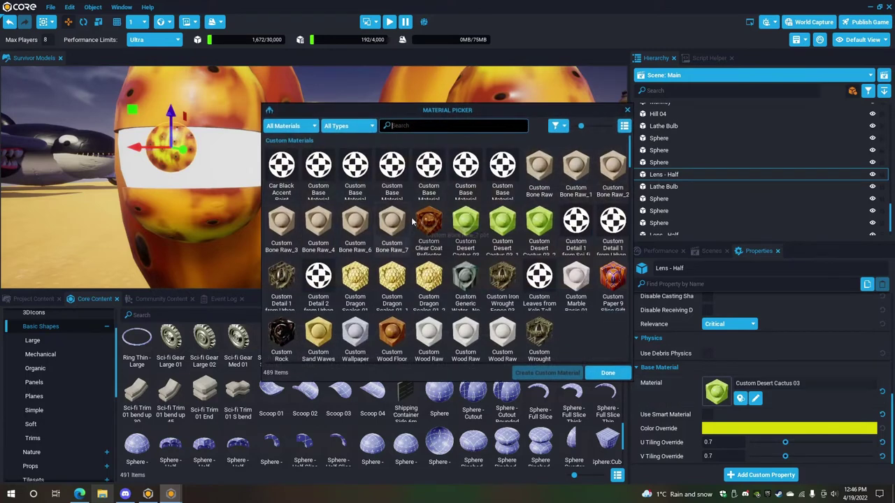
{"action": "type", "text": "emi"}
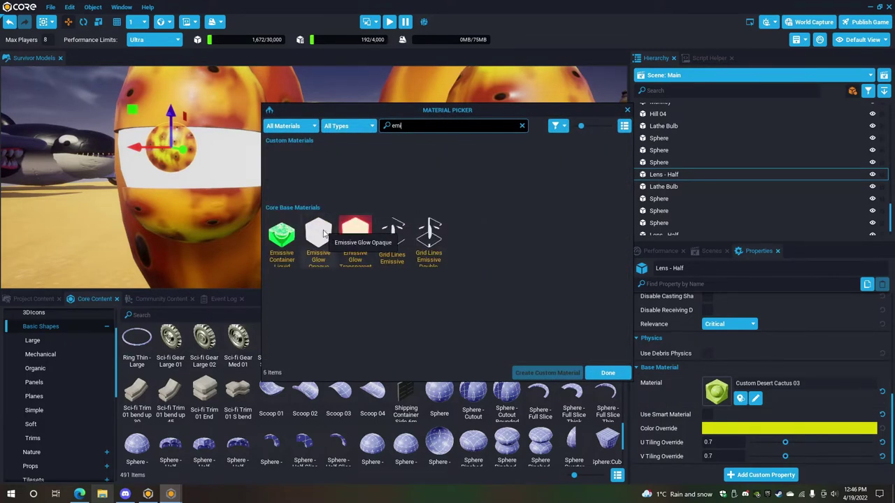
{"action": "left_click", "coordinate": [320, 234]}
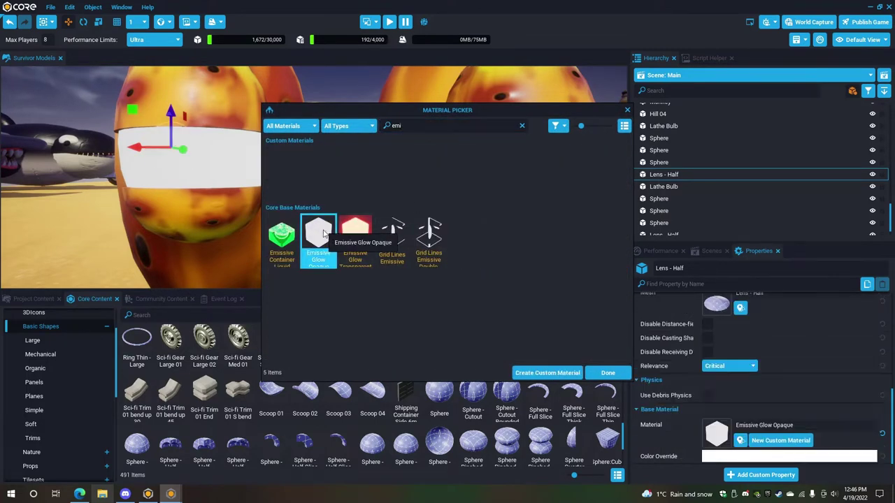
{"action": "left_click", "coordinate": [608, 373]}
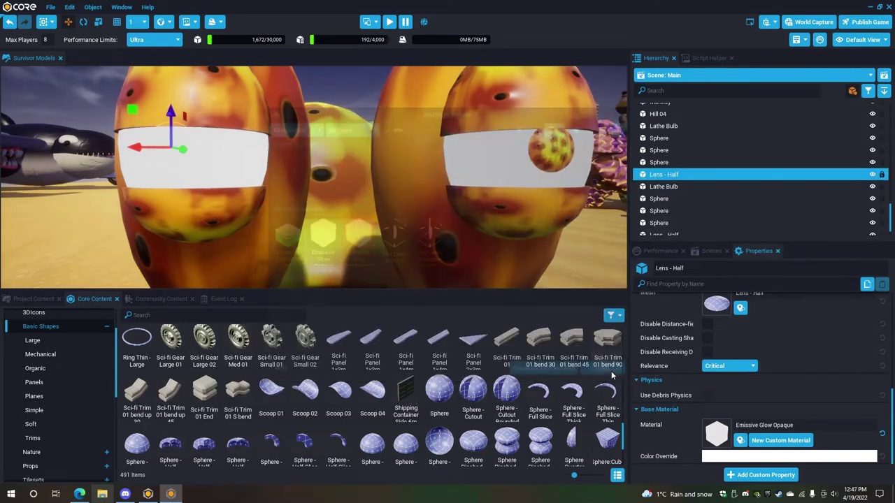
Set the color override of the first eye's pupil to black.
{"action": "left_click", "coordinate": [774, 462]}
{"action": "left_click_drag", "start_coordinate": [673, 347], "coordinate": [677, 362]}
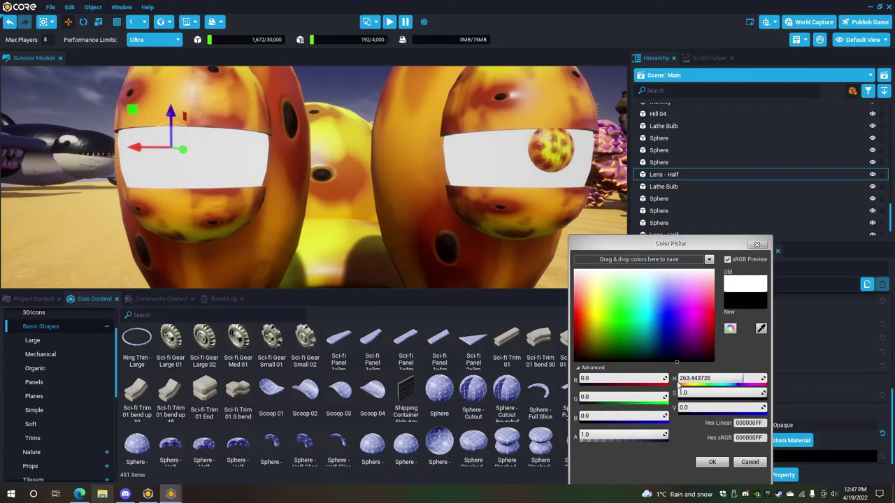
{"action": "left_click", "coordinate": [712, 462]}
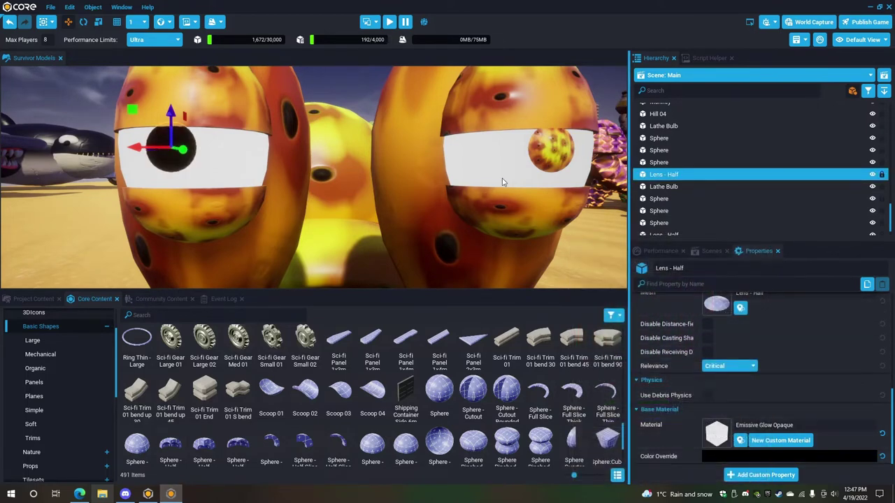
Apply Emissive Glow Opaque to the second eye's Lens - Half pupil and set its color override to black.
{"action": "left_click", "coordinate": [542, 158]}
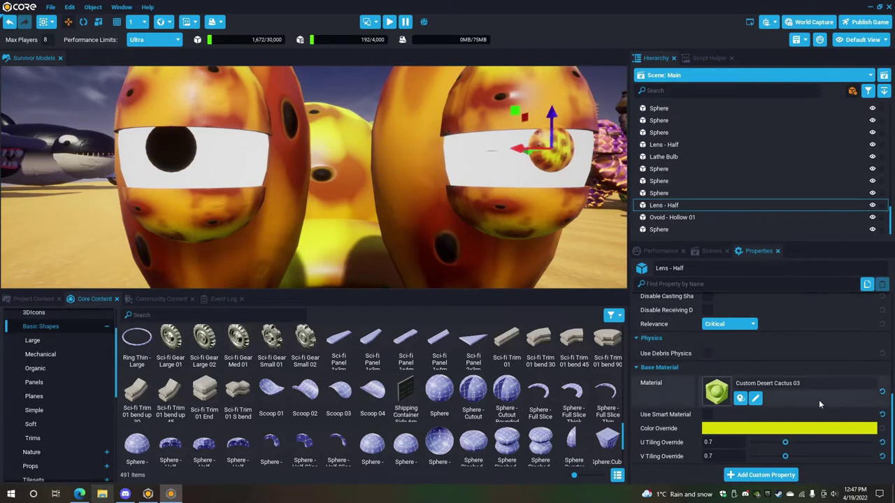
{"action": "left_click", "coordinate": [717, 392]}
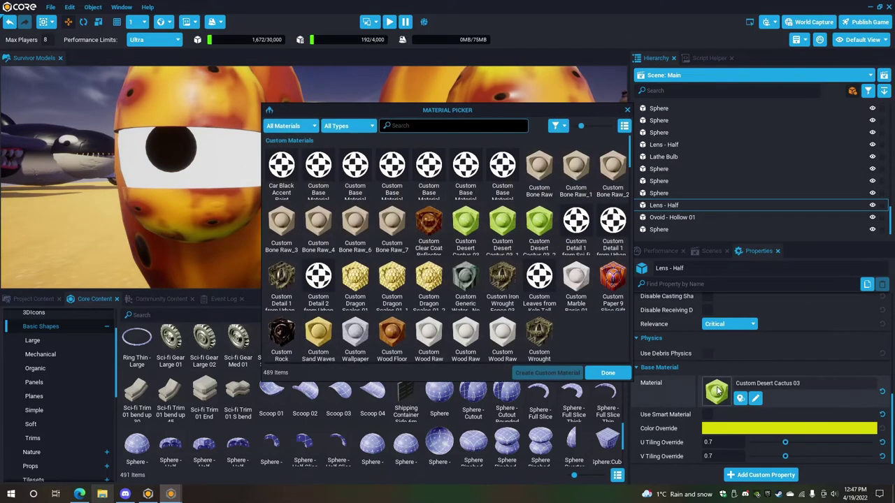
{"action": "type", "text": "emi"}
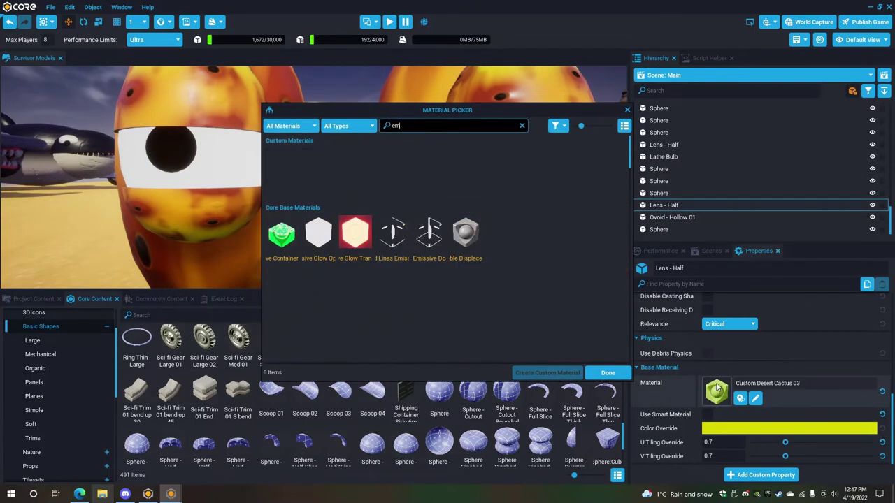
{"action": "left_click", "coordinate": [318, 235]}
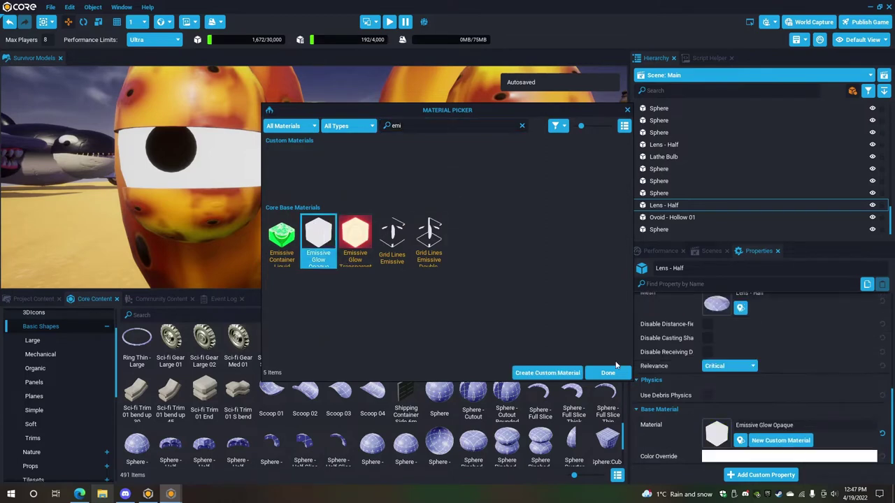
{"action": "left_click", "coordinate": [607, 373]}
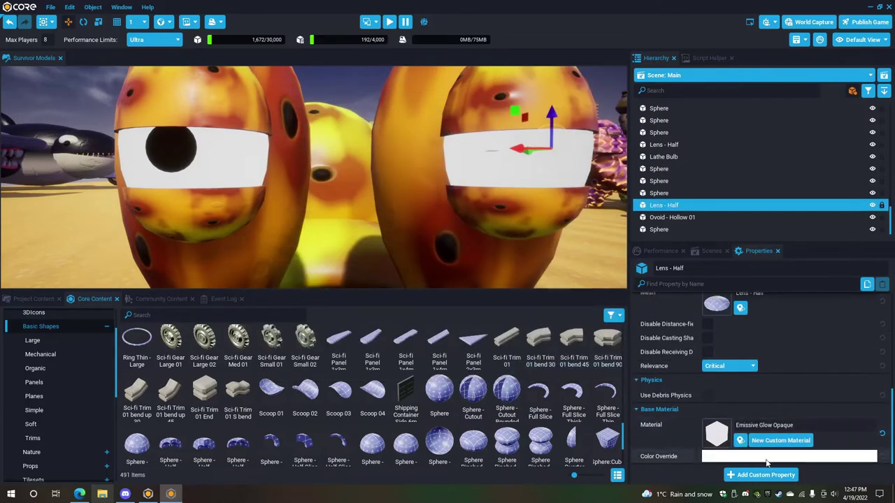
{"action": "left_click", "coordinate": [769, 458]}
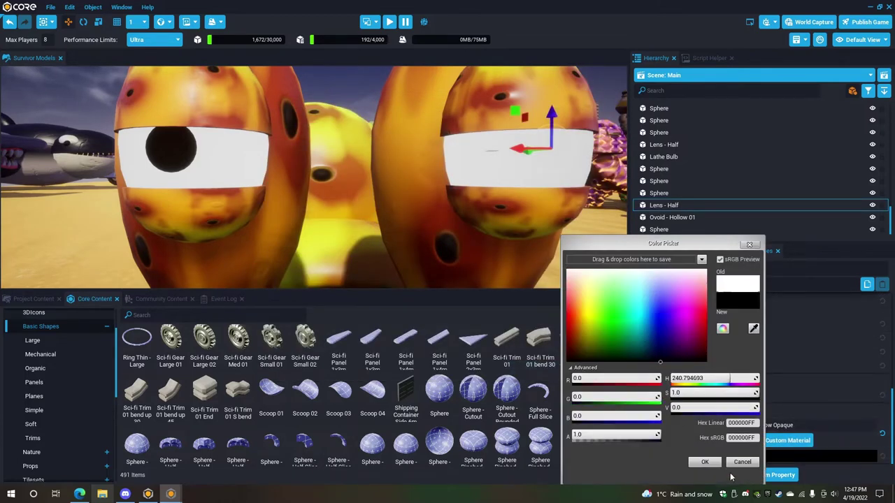
{"action": "left_click", "coordinate": [706, 463]}
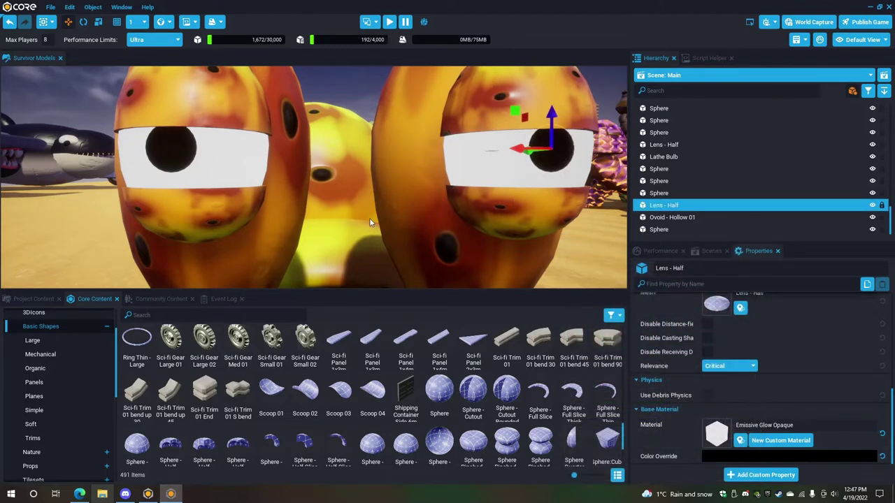
Scale the Ovoid - Hollow 01 body segment behind the eye stalks to make it narrower.
{"action": "left_click", "coordinate": [400, 259]}
{"action": "key", "text": "s"}
{"action": "right_click_drag", "start_coordinate": [378, 204], "coordinate": [361, 231]}
{"action": "key", "text": "a"}
{"action": "left_click_drag", "start_coordinate": [360, 231], "coordinate": [262, 275], "text": "alt"}
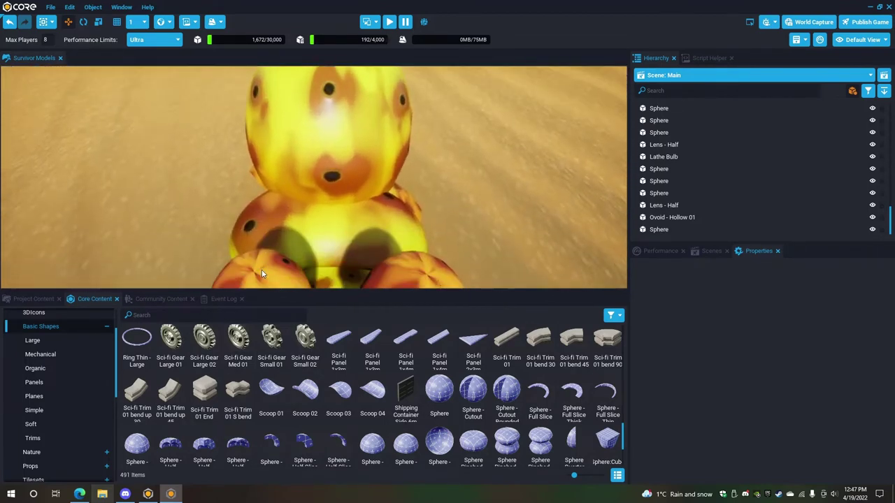
{"action": "left_click", "coordinate": [312, 250]}
{"action": "left_click", "coordinate": [98, 22]}
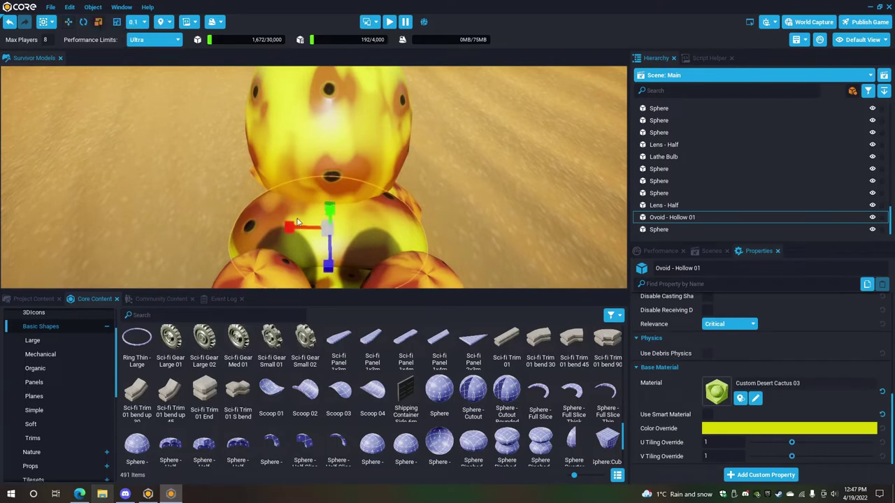
{"action": "left_click_drag", "start_coordinate": [287, 228], "coordinate": [314, 162]}
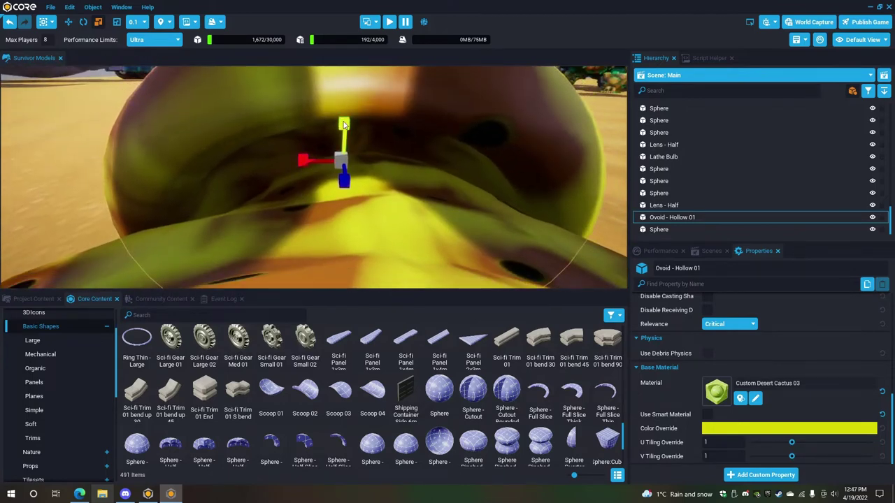
Deselect the ovoid and inspect the whole creature from the side, front and above.
{"action": "left_click_drag", "start_coordinate": [280, 131], "coordinate": [547, 153], "text": "alt"}
{"action": "scroll", "coordinate": [548, 152], "scroll_direction": "down", "scroll_amount": 3}
{"action": "left_click", "coordinate": [462, 172]}
{"action": "scroll", "coordinate": [456, 164], "scroll_direction": "down", "scroll_amount": 3}
{"action": "left_click_drag", "start_coordinate": [455, 164], "coordinate": [235, 160], "text": "alt"}
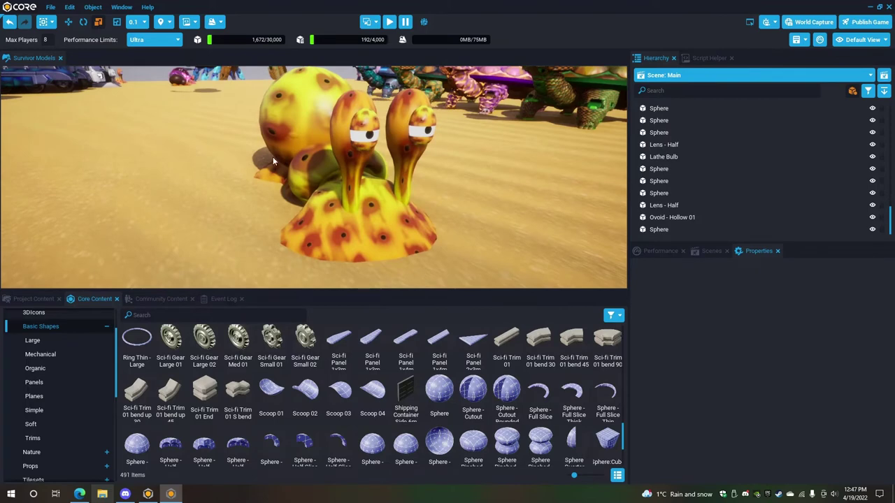
{"action": "left_click_drag", "start_coordinate": [549, 179], "coordinate": [487, 204], "text": "alt"}
{"action": "scroll", "coordinate": [419, 189], "scroll_direction": "up", "scroll_amount": 3}
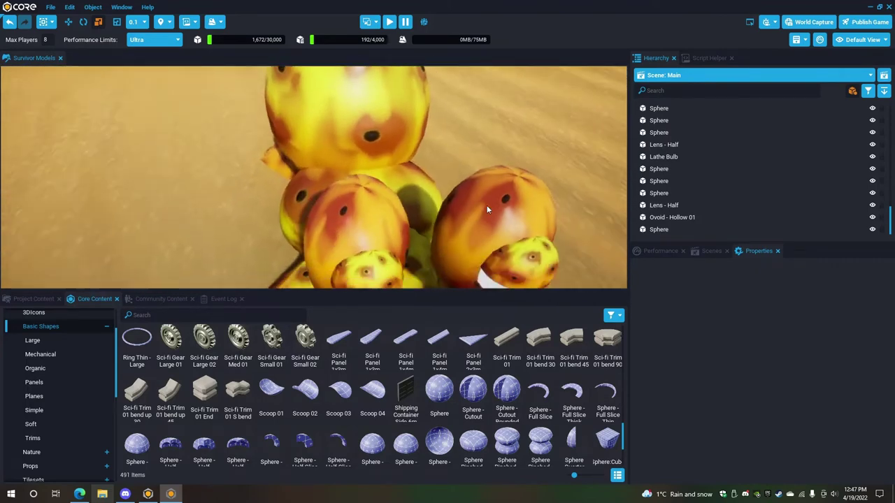
Examine the creature from the front, side and behind, comparing its eye stalks, ovoid segment and large rear sphere.
{"action": "scroll", "coordinate": [484, 205], "scroll_direction": "down", "scroll_amount": 3}
{"action": "scroll", "coordinate": [483, 209], "scroll_direction": "down", "scroll_amount": 3}
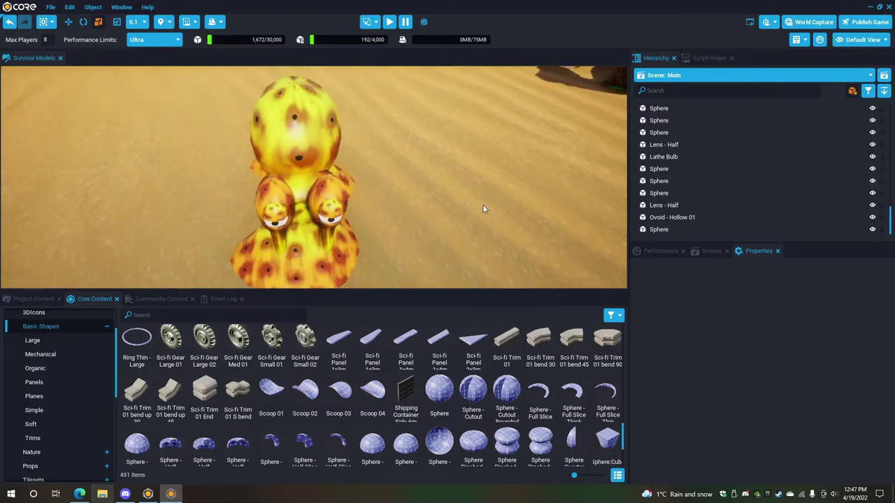
{"action": "scroll", "coordinate": [483, 206], "scroll_direction": "up", "scroll_amount": 2}
{"action": "left_click_drag", "start_coordinate": [483, 205], "coordinate": [164, 189], "text": "alt"}
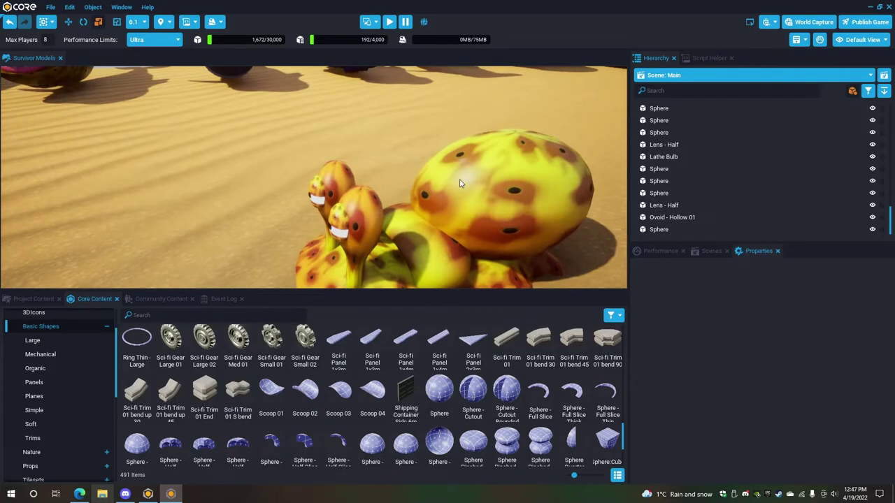
{"action": "key", "text": "s"}
{"action": "key", "text": "d"}
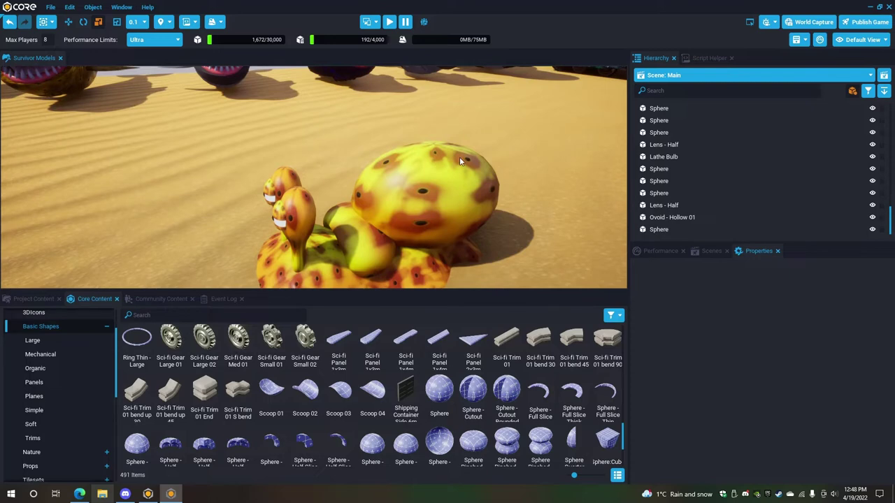
{"action": "left_click_drag", "start_coordinate": [461, 158], "coordinate": [527, 122], "text": "alt"}
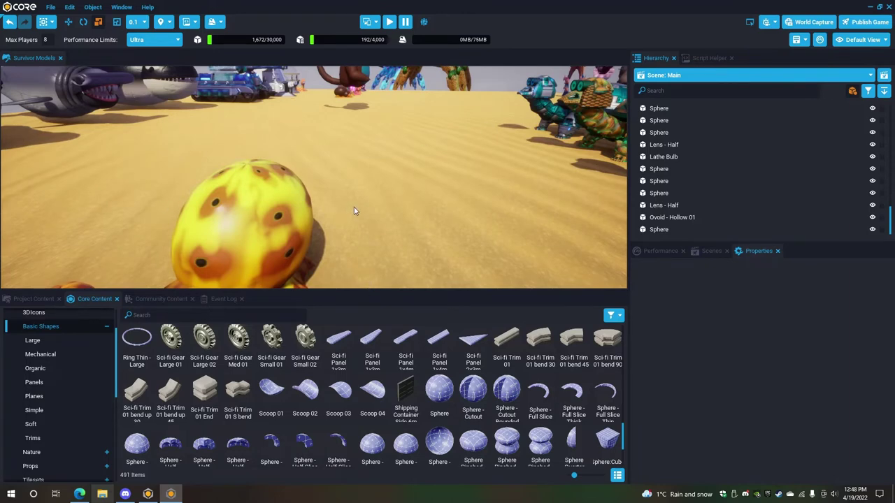
{"action": "mouse_move", "coordinate": [353, 207]}
{"action": "right_mouse_down"}
{"action": "mouse_move", "coordinate": [321, 185]}
{"action": "mouse_move", "coordinate": [354, 205]}
{"action": "right_mouse_up"}
{"action": "left_click_drag", "start_coordinate": [354, 205], "coordinate": [355, 165], "text": "alt"}
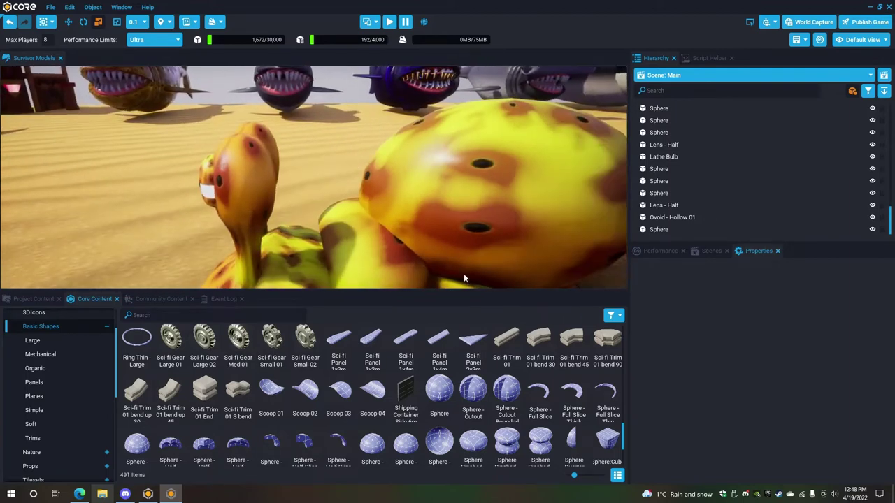
Enlarge the 3D viewport by shrinking the content area below it, and view the creature from the side.
{"action": "left_click_drag", "start_coordinate": [452, 298], "coordinate": [504, 345]}
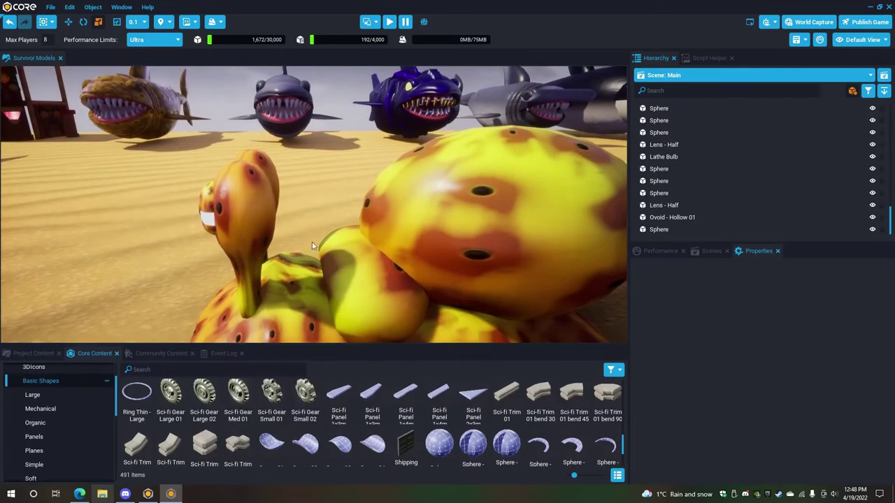
{"action": "left_click_drag", "start_coordinate": [339, 256], "coordinate": [413, 231], "text": "alt"}
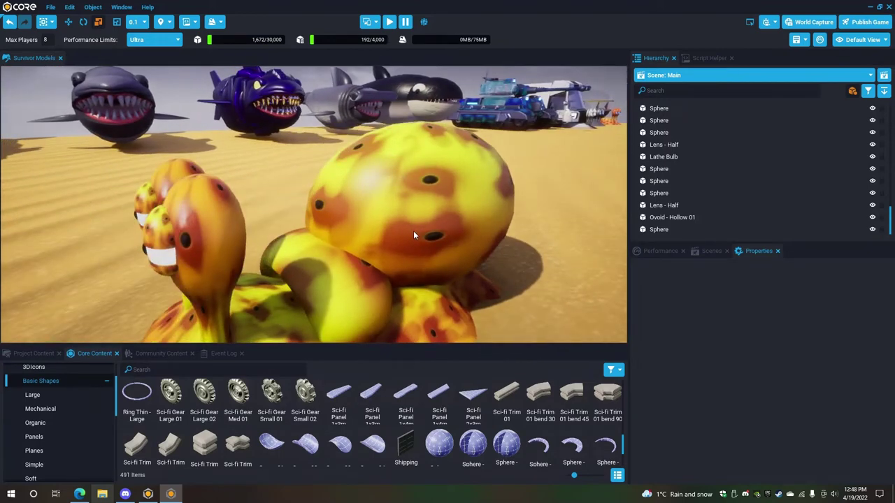
{"action": "left_click_drag", "start_coordinate": [413, 230], "coordinate": [339, 239], "text": "alt"}
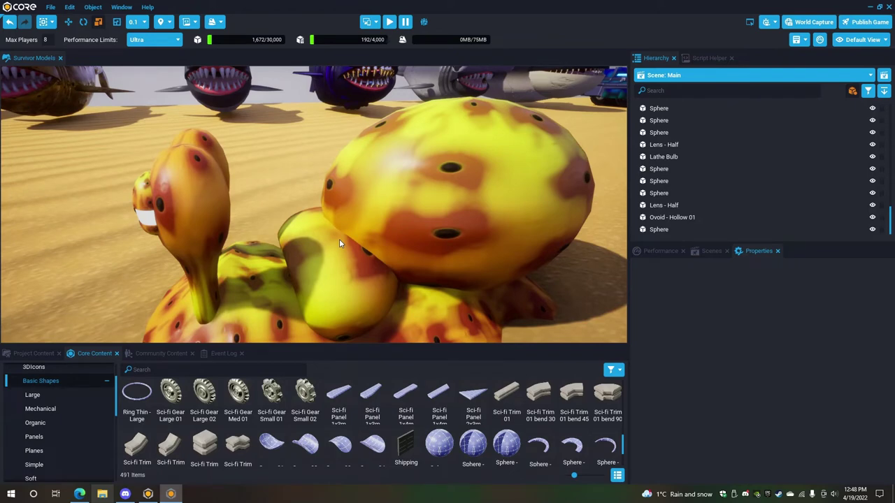
{"action": "right_click_drag", "start_coordinate": [340, 240], "coordinate": [341, 237]}
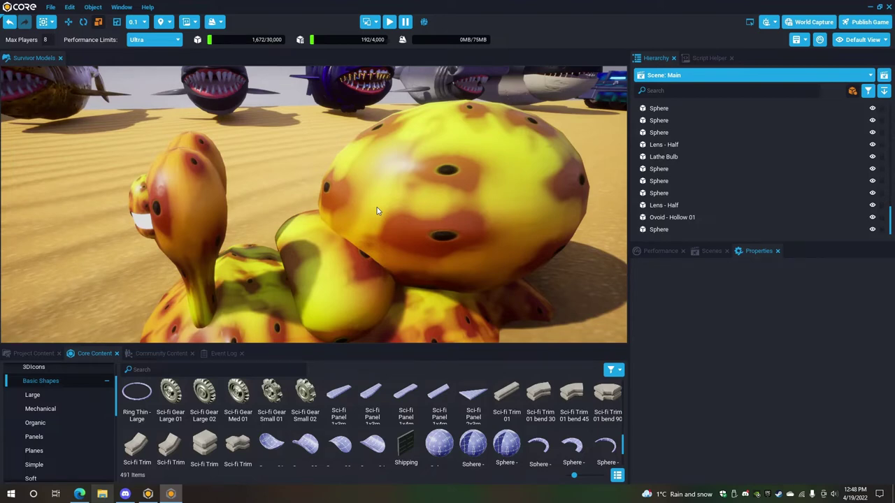
Apply the Glass 01 (no distortion) material to both the Ovoid - Hollow 01 segment and the large rear sphere.
{"action": "mouse_move", "coordinate": [512, 235]}
{"action": "left_mouse_down", "text": "alt"}
{"action": "mouse_move", "coordinate": [413, 216]}
{"action": "mouse_move", "coordinate": [440, 206]}
{"action": "mouse_move", "coordinate": [445, 191]}
{"action": "mouse_move", "coordinate": [497, 228]}
{"action": "mouse_move", "coordinate": [500, 243]}
{"action": "left_mouse_up", "text": "alt"}
{"action": "scroll", "coordinate": [501, 244], "scroll_direction": "up", "scroll_amount": 2}
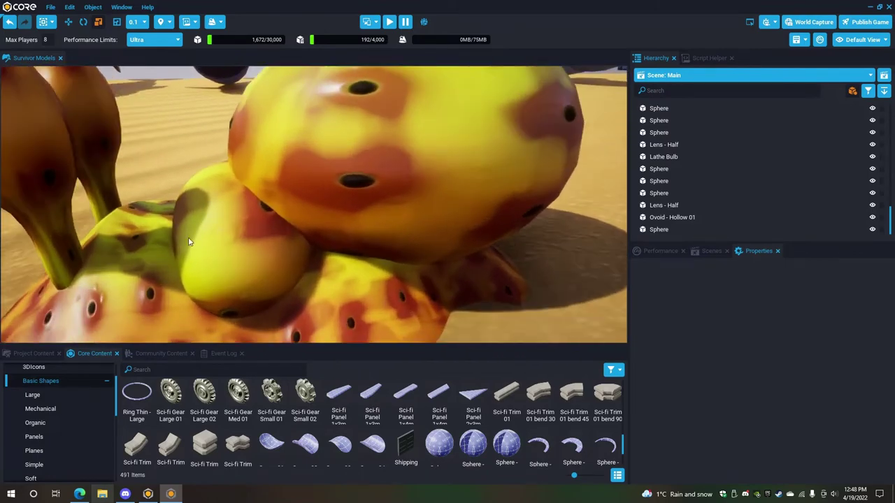
{"action": "left_click", "coordinate": [235, 227]}
{"action": "left_click", "coordinate": [678, 230]}
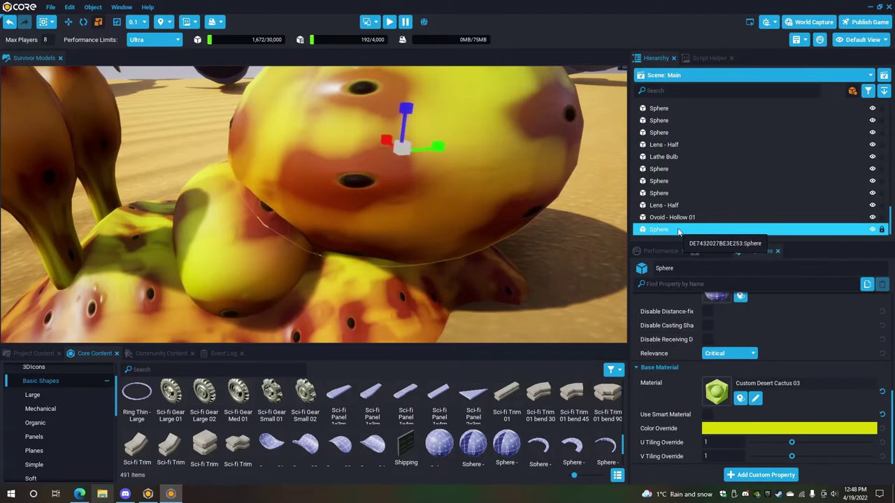
{"action": "left_click", "coordinate": [684, 218]}
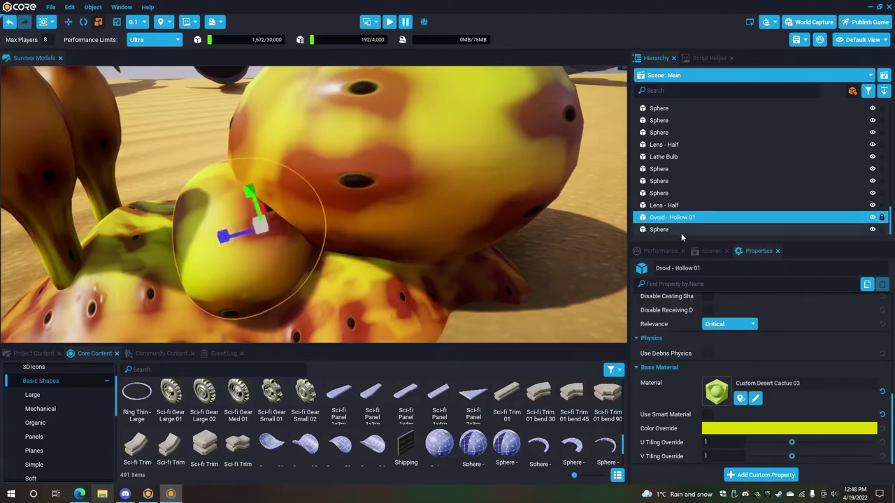
{"action": "left_click", "coordinate": [681, 230], "text": "shift"}
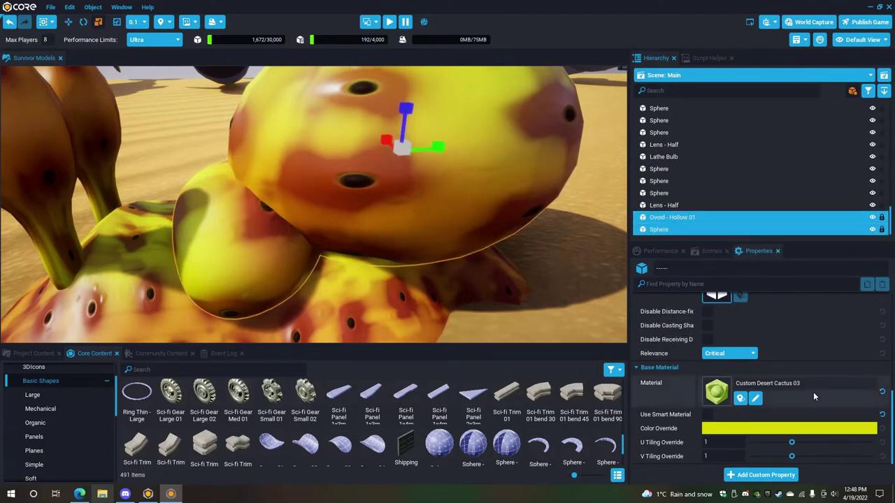
{"action": "left_click", "coordinate": [718, 393]}
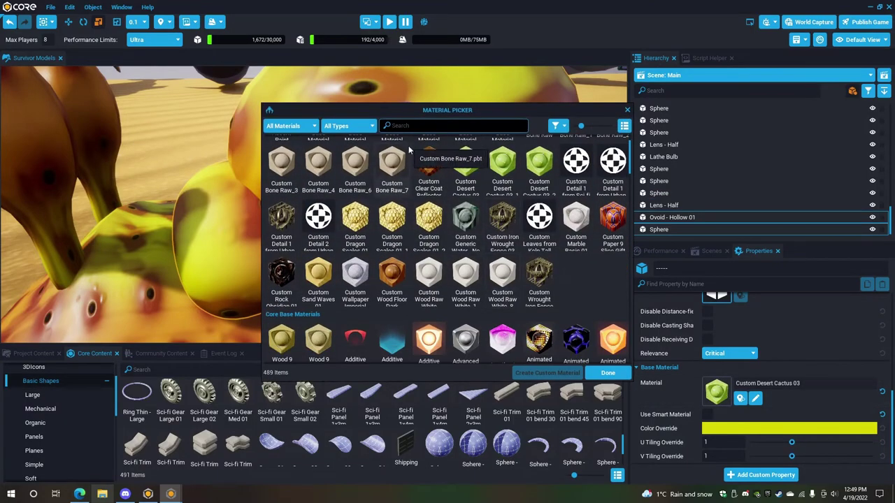
{"action": "type", "text": "glas"}
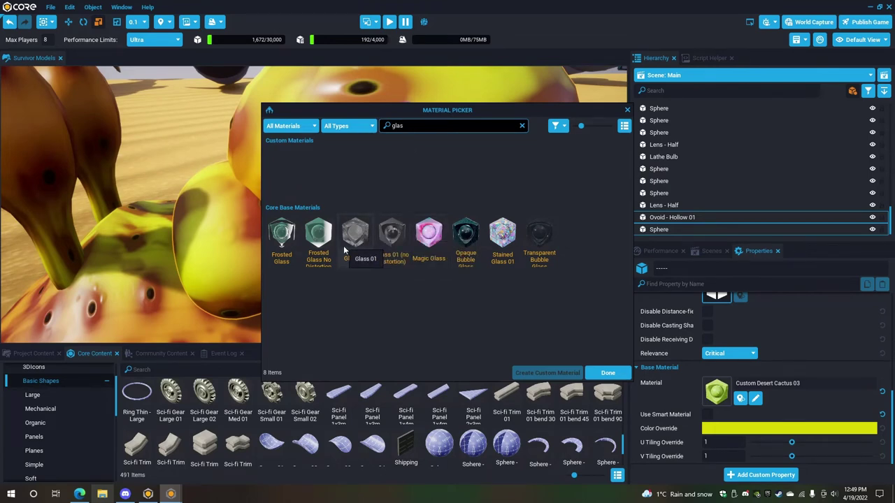
{"action": "left_click", "coordinate": [395, 240]}
{"action": "left_click", "coordinate": [607, 373]}
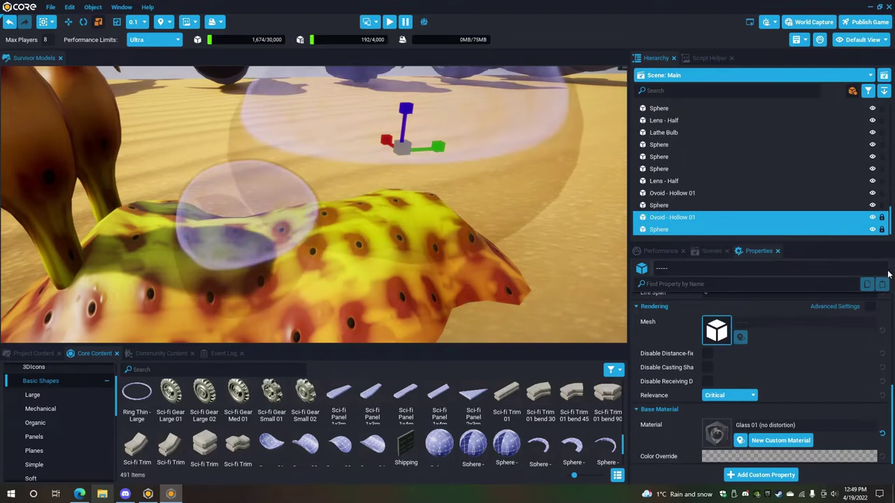
Duplicate the glass ovoid and sphere and apply the Animated Digital Racing Screen material to the copies.
{"action": "key", "text": "ctrl+w"}
{"action": "left_click", "coordinate": [716, 436]}
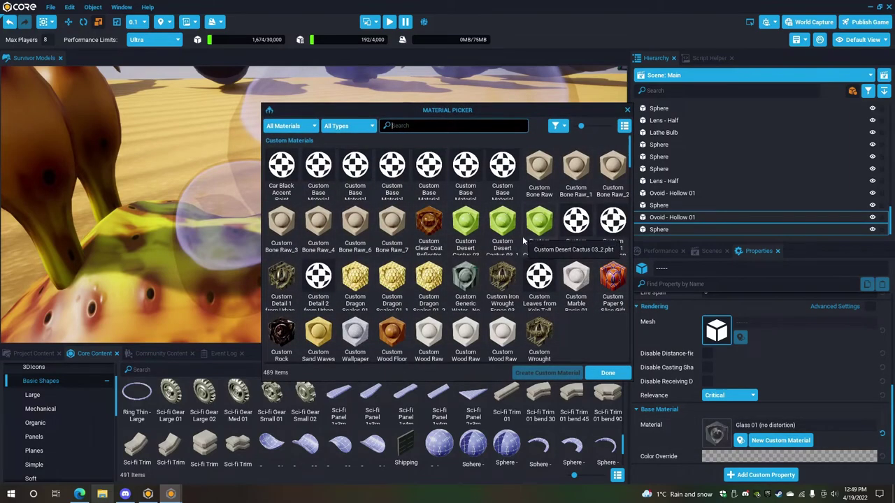
{"action": "scroll", "coordinate": [574, 268], "scroll_direction": "down", "scroll_amount": 5}
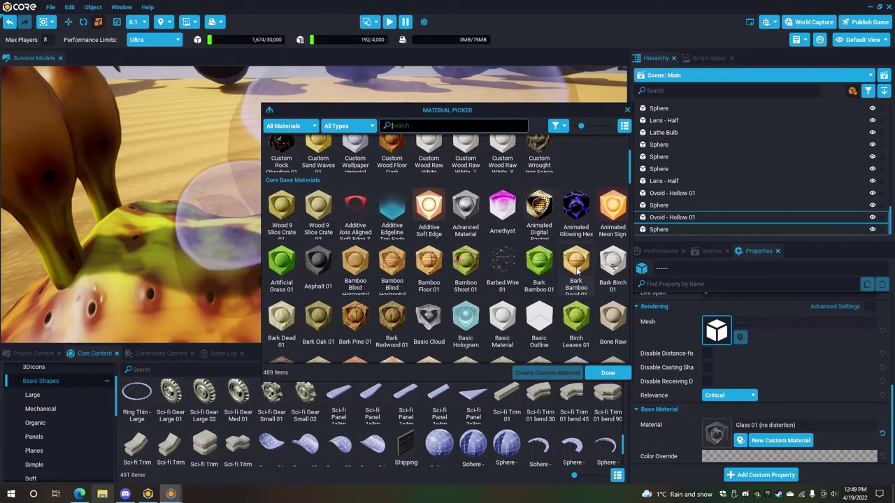
{"action": "scroll", "coordinate": [574, 268], "scroll_direction": "down", "scroll_amount": 4}
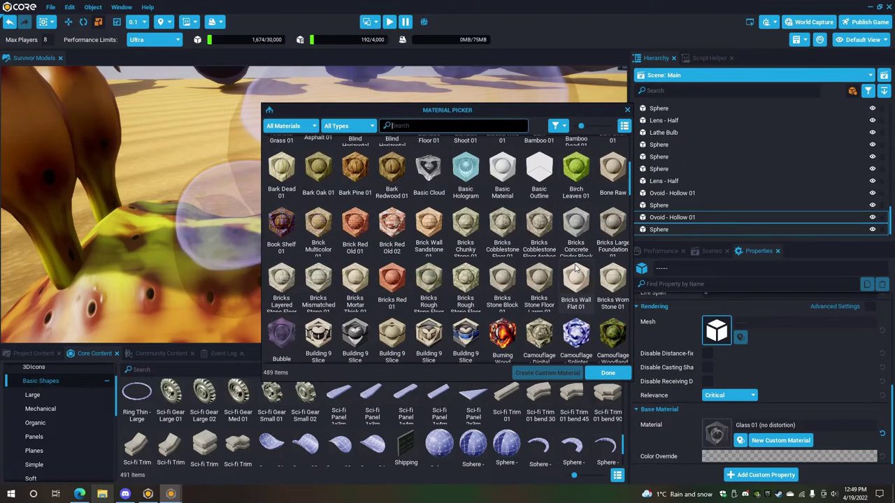
{"action": "scroll", "coordinate": [575, 268], "scroll_direction": "down", "scroll_amount": 1}
{"action": "scroll", "coordinate": [575, 268], "scroll_direction": "up", "scroll_amount": 6}
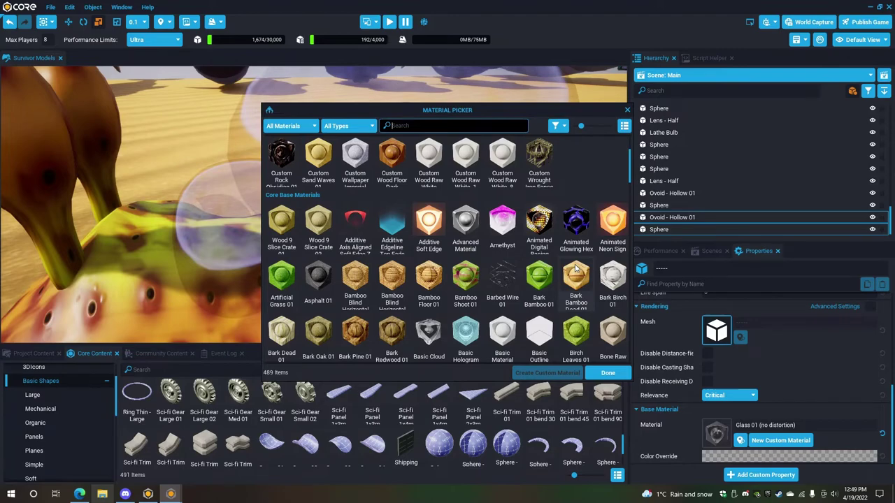
{"action": "left_click", "coordinate": [551, 224]}
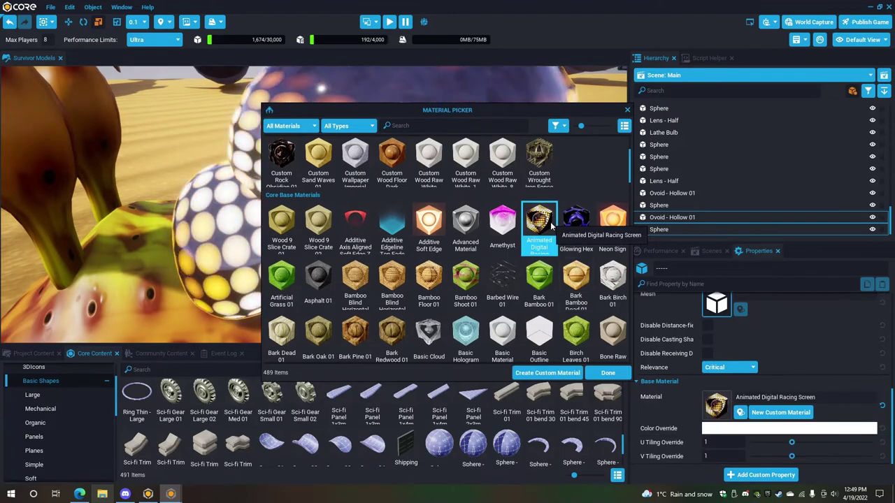
{"action": "left_click", "coordinate": [621, 373]}
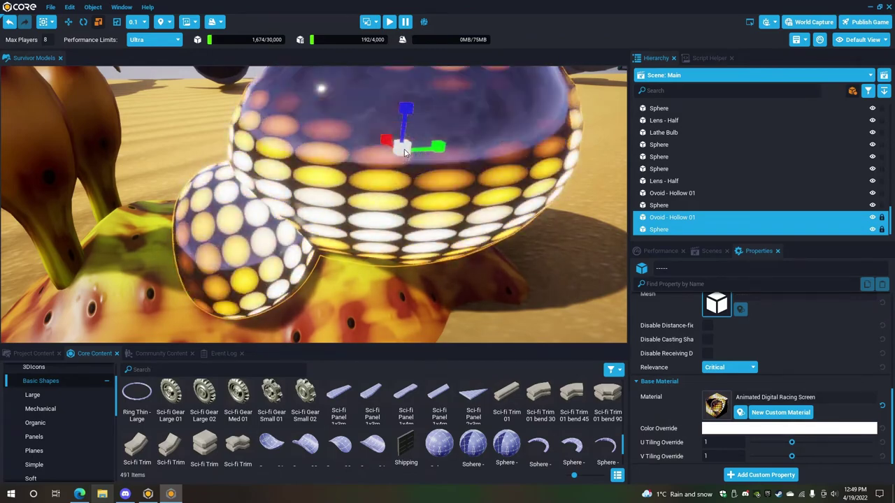
Scale the duplicated ovoid and sphere down uniformly to sit inside the glass shells, and deselect them to check the fit.
{"action": "left_click_drag", "start_coordinate": [404, 153], "coordinate": [394, 151]}
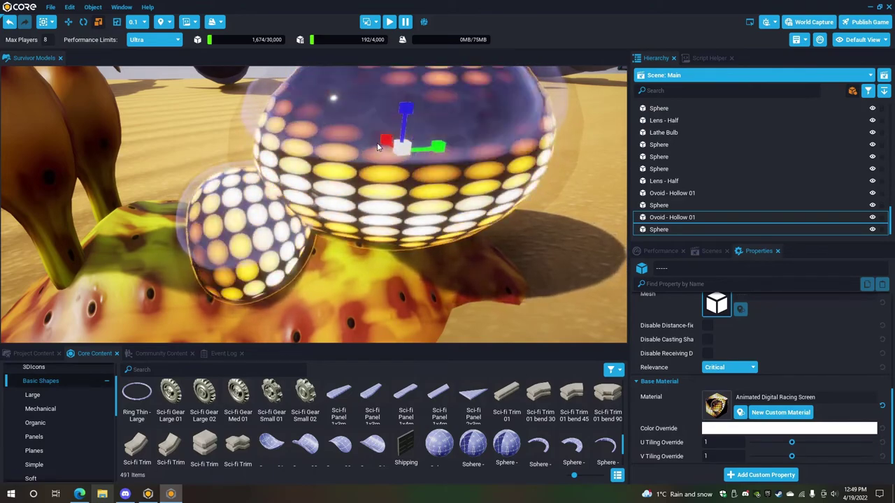
{"action": "right_click_drag", "start_coordinate": [501, 149], "coordinate": [489, 175]}
{"action": "key", "text": "Escape"}
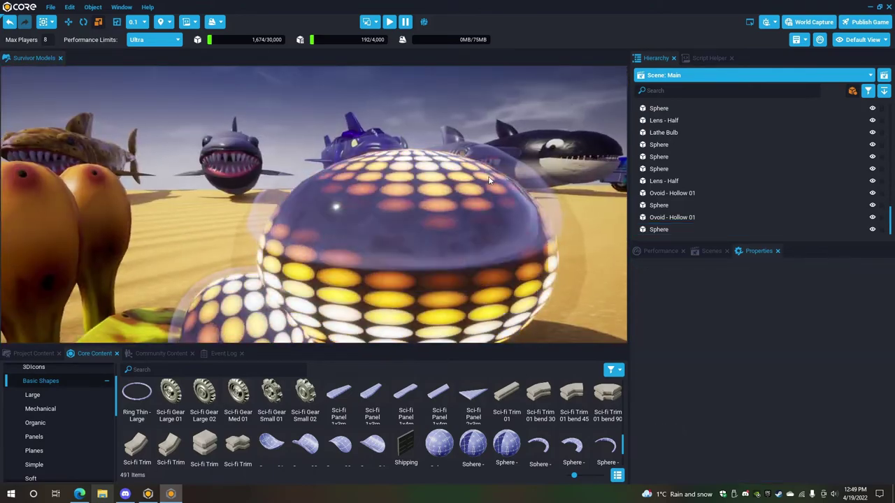
{"action": "scroll", "coordinate": [360, 224], "scroll_direction": "down", "scroll_amount": 4}
{"action": "left_click_drag", "start_coordinate": [361, 227], "coordinate": [563, 243], "text": "alt"}
{"action": "left_click_drag", "start_coordinate": [150, 242], "coordinate": [523, 189], "text": "alt"}
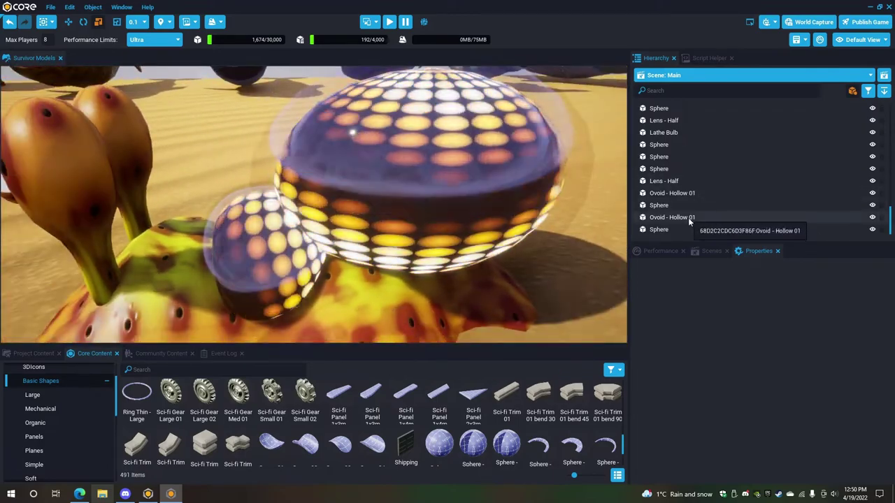
Select the inner ovoid and inner sphere together and open the Material Picker for their base material.
{"action": "left_click", "coordinate": [689, 218]}
{"action": "left_click", "coordinate": [688, 229], "text": "ctrl"}
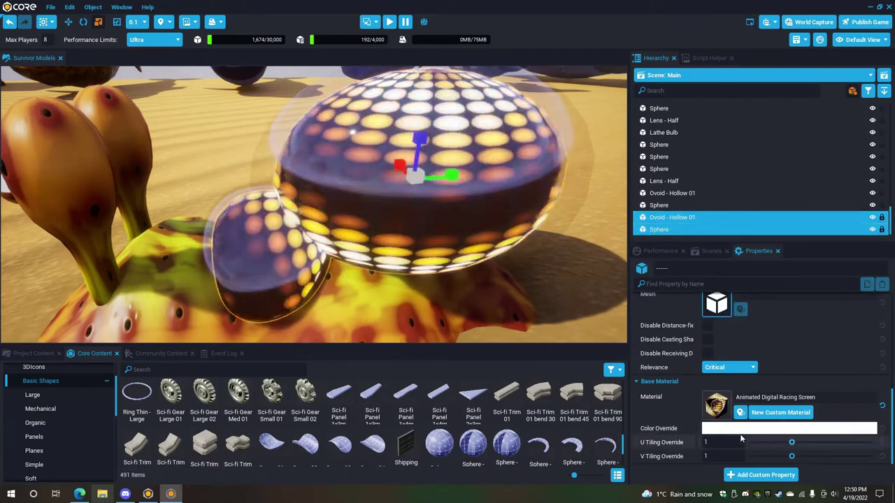
{"action": "left_click", "coordinate": [718, 405]}
{"action": "left_click_drag", "start_coordinate": [505, 116], "coordinate": [675, 74]}
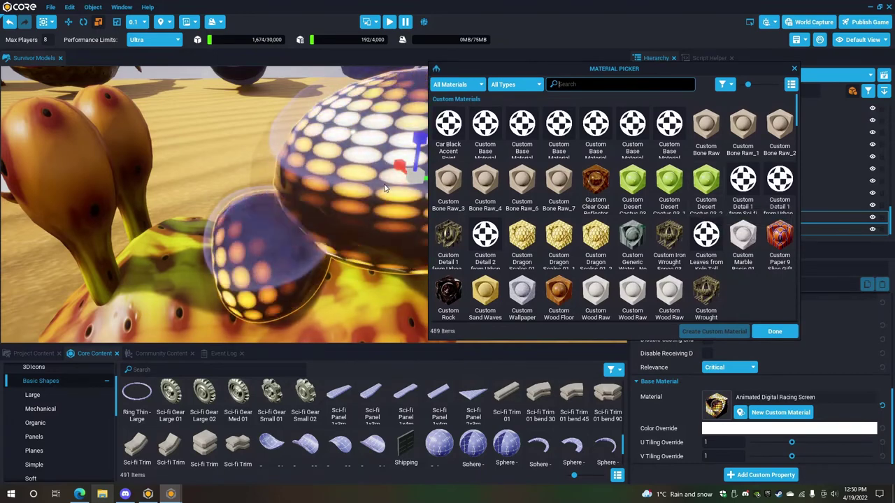
Try the Energy Distortion Line material on the inner ovoid and sphere.
{"action": "scroll", "coordinate": [669, 233], "scroll_direction": "down", "scroll_amount": 5}
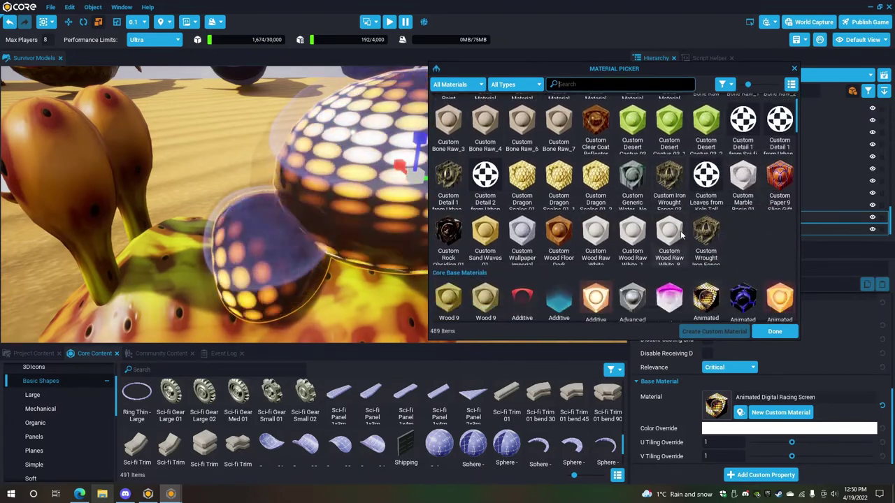
{"action": "scroll", "coordinate": [707, 280], "scroll_direction": "down", "scroll_amount": 5}
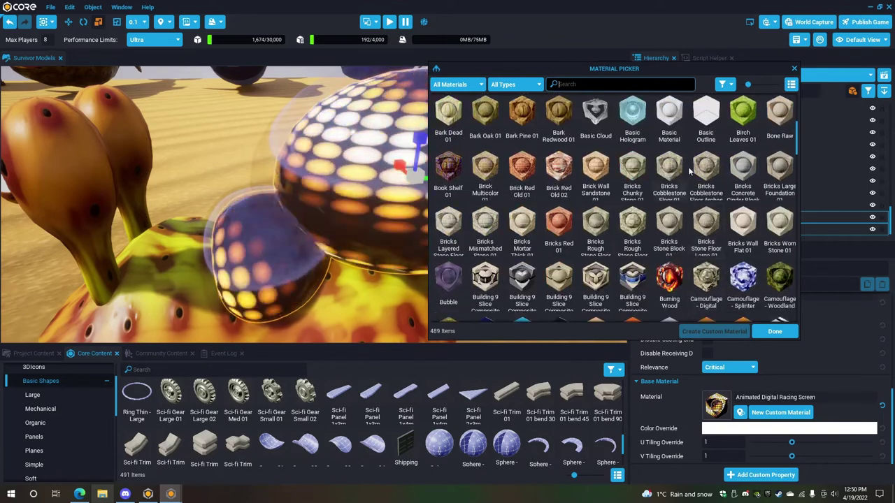
{"action": "scroll", "coordinate": [698, 204], "scroll_direction": "down", "scroll_amount": 6}
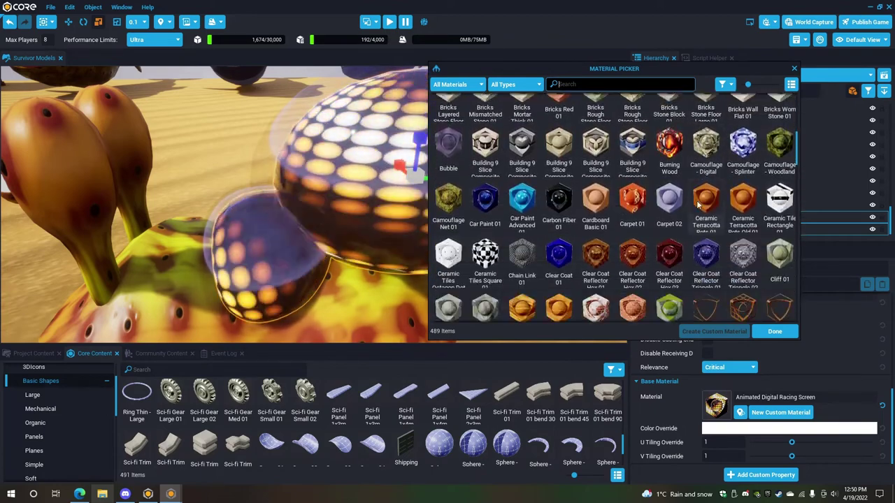
{"action": "scroll", "coordinate": [697, 204], "scroll_direction": "down", "scroll_amount": 2}
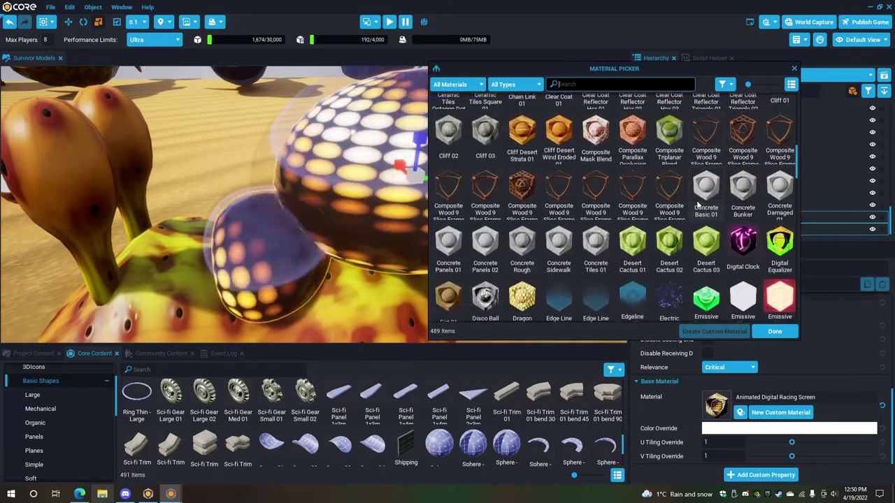
{"action": "scroll", "coordinate": [760, 219], "scroll_direction": "down", "scroll_amount": 1}
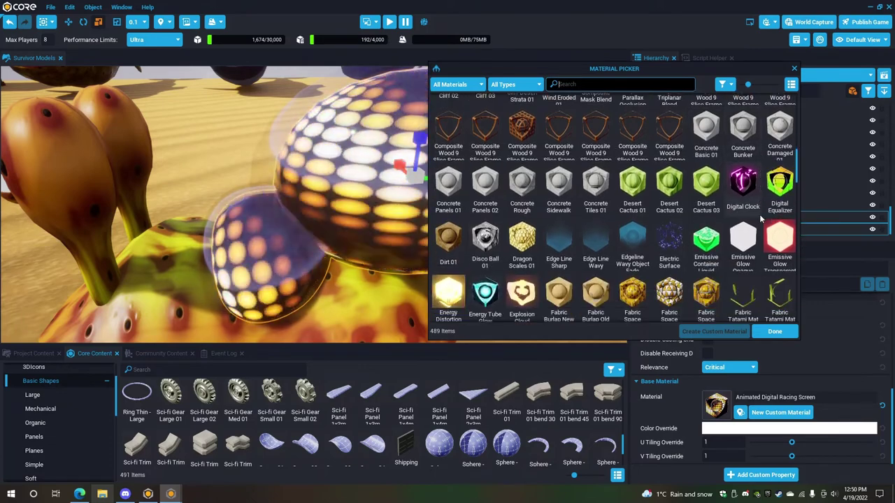
{"action": "scroll", "coordinate": [761, 219], "scroll_direction": "down", "scroll_amount": 1}
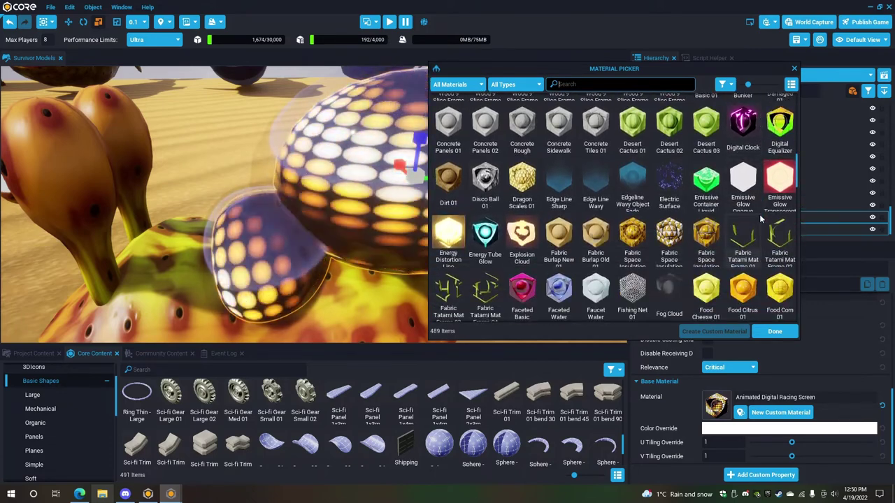
{"action": "scroll", "coordinate": [679, 203], "scroll_direction": "down", "scroll_amount": 1}
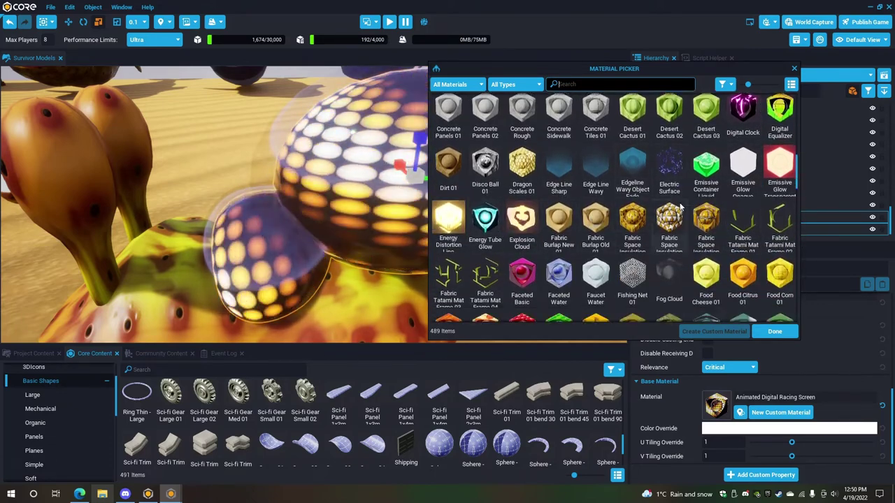
{"action": "left_click", "coordinate": [449, 221]}
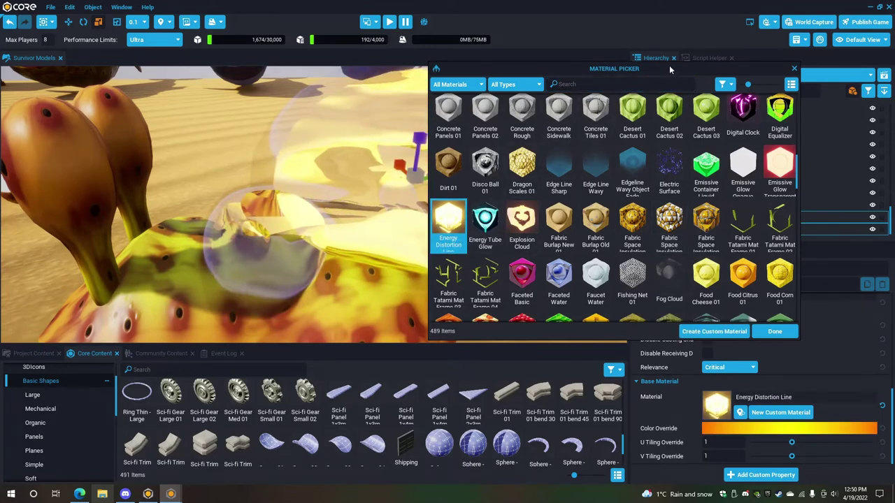
Move the Material Picker aside and narrow it so it no longer covers the glass shells in the viewport.
{"action": "left_click_drag", "start_coordinate": [670, 70], "coordinate": [756, 64]}
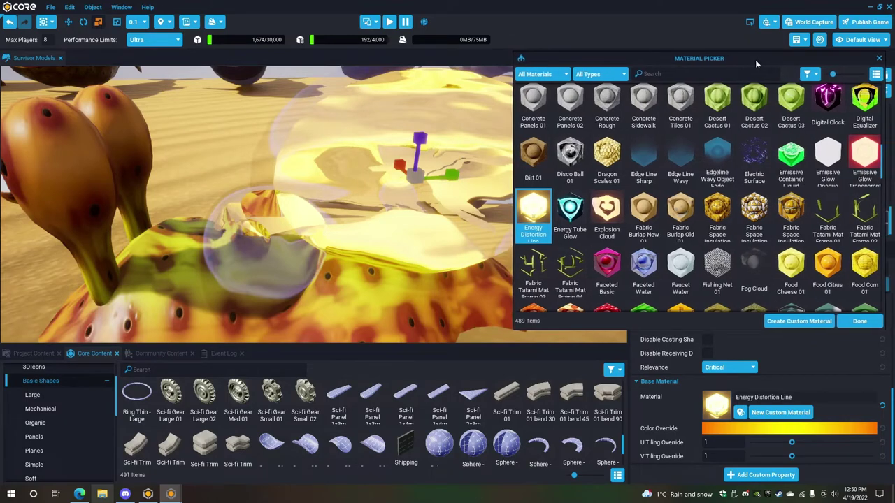
{"action": "left_click_drag", "start_coordinate": [512, 167], "coordinate": [551, 166]}
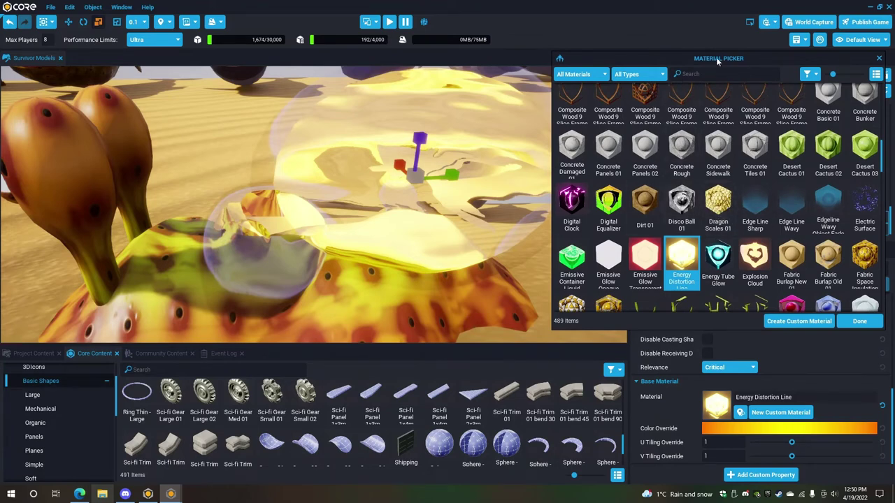
{"action": "mouse_move", "coordinate": [769, 57]}
{"action": "left_mouse_down"}
{"action": "mouse_move", "coordinate": [762, 66]}
{"action": "mouse_move", "coordinate": [749, 50]}
{"action": "mouse_move", "coordinate": [692, 71]}
{"action": "mouse_move", "coordinate": [494, 91]}
{"action": "mouse_move", "coordinate": [491, 129]}
{"action": "mouse_move", "coordinate": [517, 104]}
{"action": "mouse_move", "coordinate": [504, 89]}
{"action": "mouse_move", "coordinate": [515, 70]}
{"action": "mouse_move", "coordinate": [780, 54]}
{"action": "mouse_move", "coordinate": [776, 47]}
{"action": "left_mouse_up"}
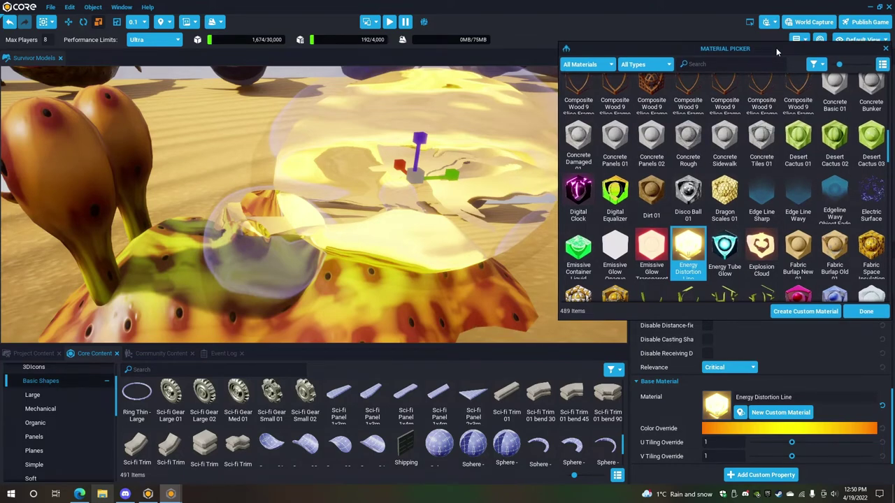
{"action": "left_click_drag", "start_coordinate": [558, 125], "coordinate": [586, 117]}
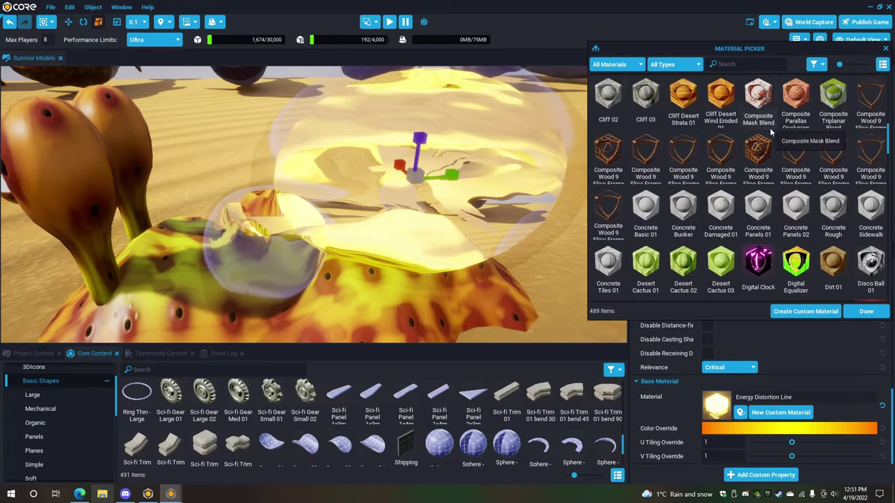
Try Desert Cactus 01, Desert Cactus 02, Concrete Bunker and Concrete Damaged 01 as materials on the inner ovoid and sphere.
{"action": "left_click_drag", "start_coordinate": [889, 143], "coordinate": [890, 137]}
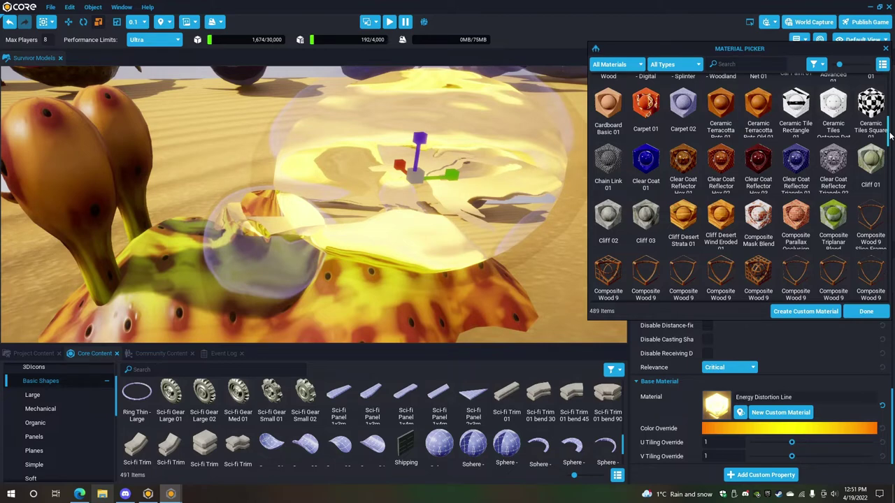
{"action": "left_click_drag", "start_coordinate": [891, 136], "coordinate": [892, 144]}
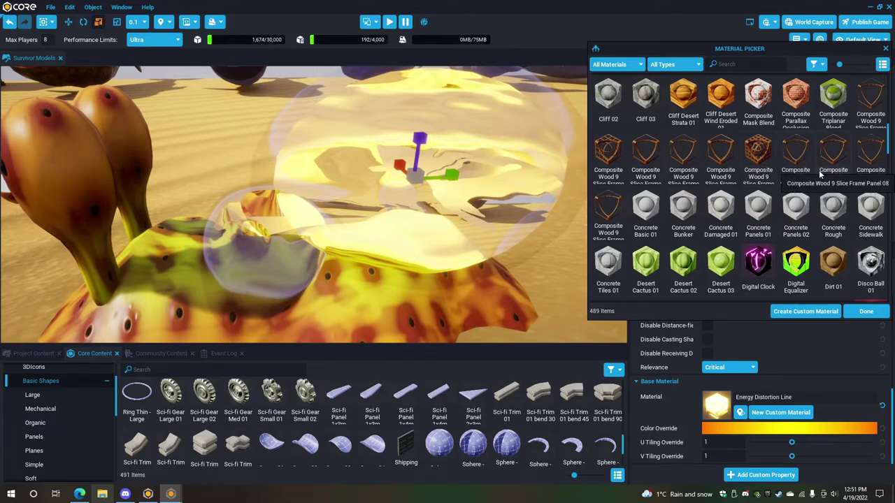
{"action": "left_click", "coordinate": [653, 268]}
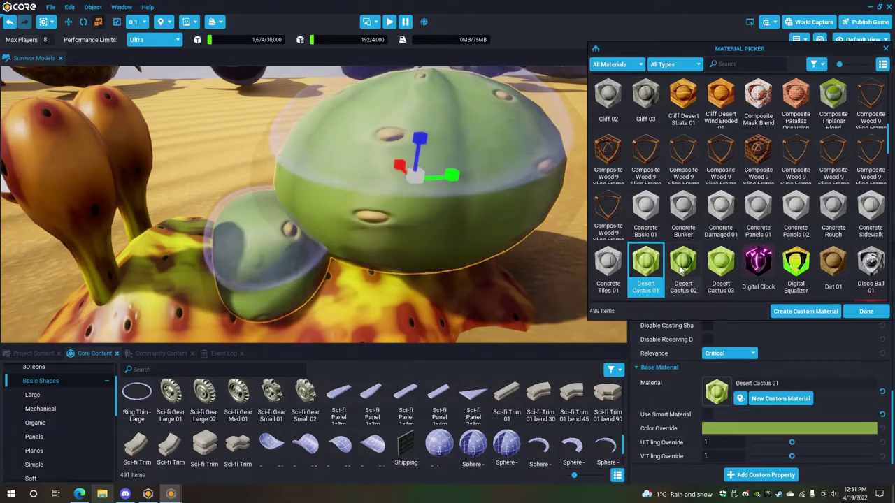
{"action": "left_click", "coordinate": [689, 265]}
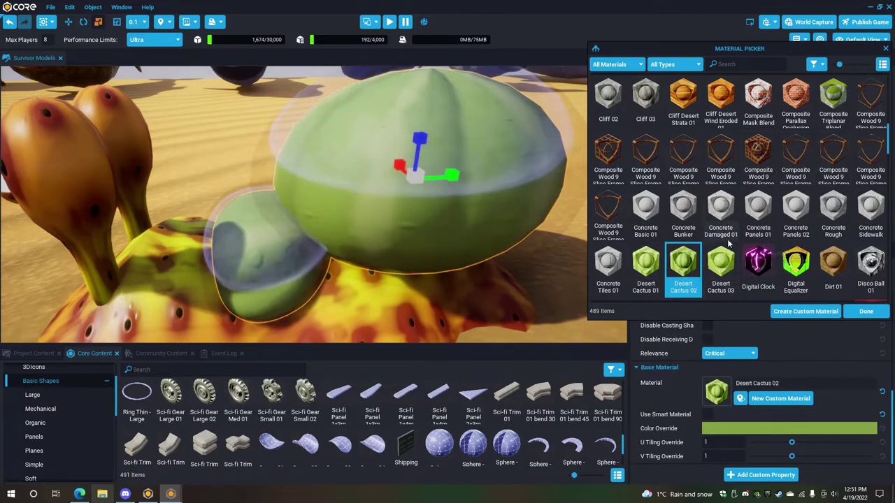
{"action": "left_click", "coordinate": [703, 217]}
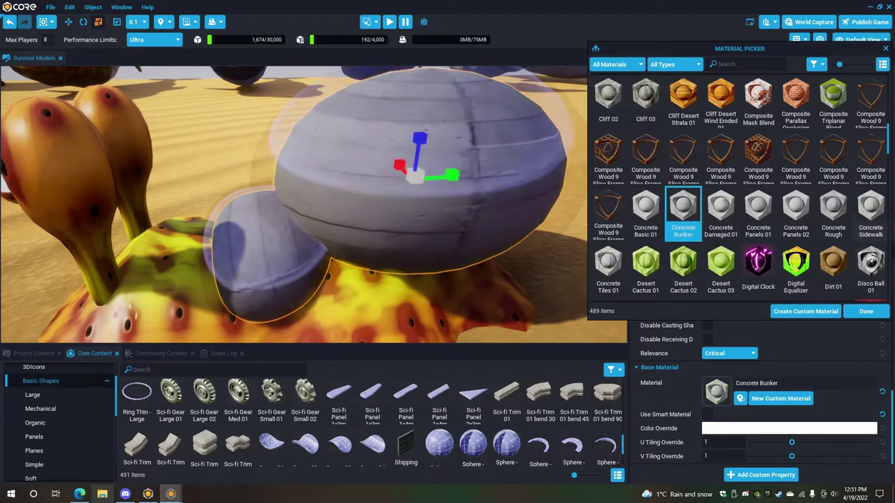
{"action": "left_click", "coordinate": [727, 209]}
Try the Disco Ball 01 and Dragon Scales 01 materials on the inner ovoid and sphere.
{"action": "scroll", "coordinate": [839, 210], "scroll_direction": "down", "scroll_amount": 2}
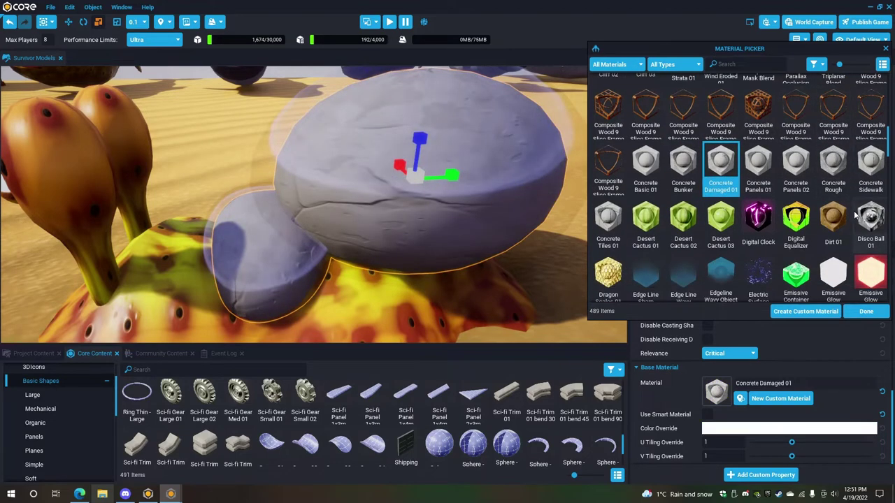
{"action": "scroll", "coordinate": [855, 217], "scroll_direction": "down", "scroll_amount": 1}
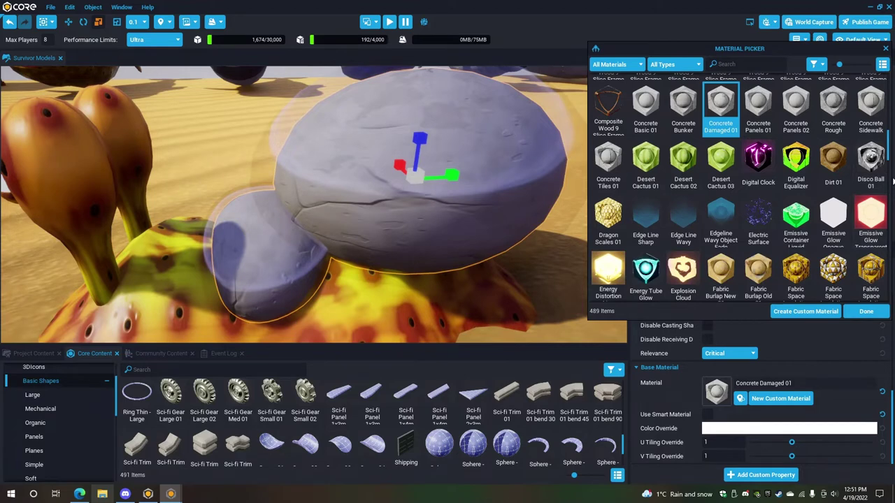
{"action": "left_click", "coordinate": [881, 165]}
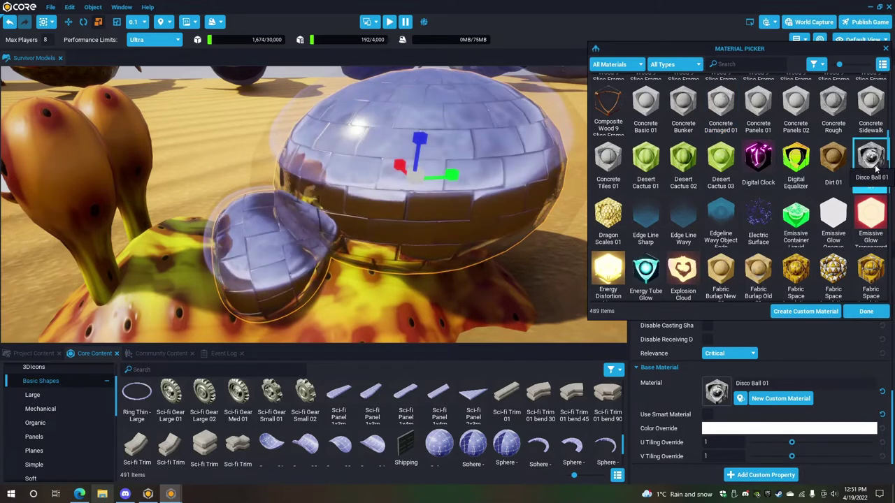
{"action": "left_click", "coordinate": [605, 219]}
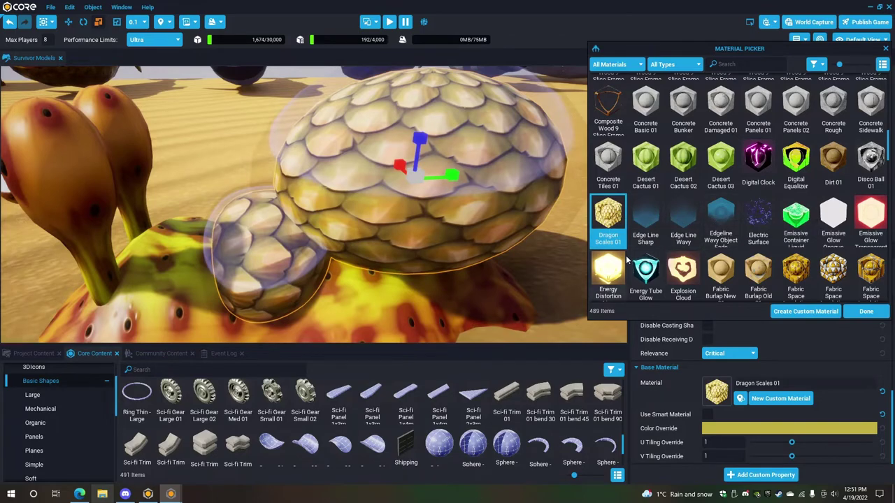
Try the Fabric Space Insulation 01 and Fabric Space Insulation 02 materials on the inner ovoid and sphere.
{"action": "scroll", "coordinate": [757, 246], "scroll_direction": "down", "scroll_amount": 1}
{"action": "left_click", "coordinate": [797, 214]}
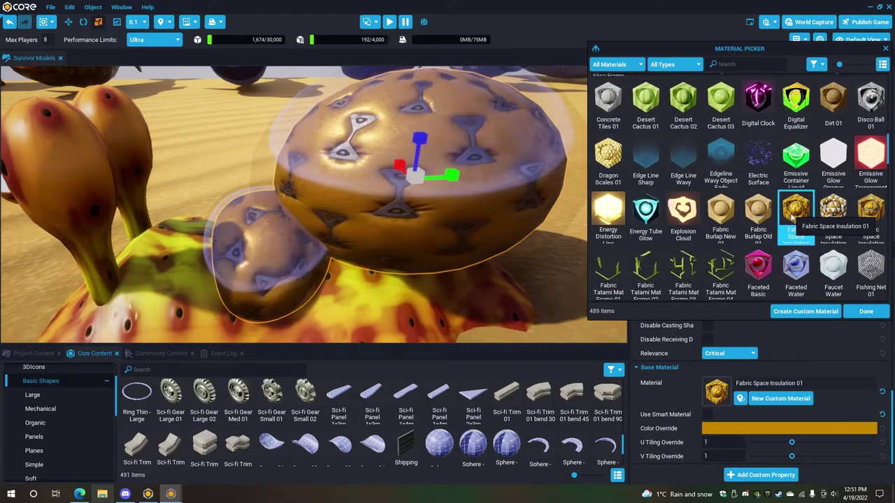
{"action": "left_click", "coordinate": [832, 214]}
Compare Food Fruit 01 and Food Citrus 01 on the inner ovoid and sphere, and apply Forest Floor 02.
{"action": "scroll", "coordinate": [760, 259], "scroll_direction": "down", "scroll_amount": 1}
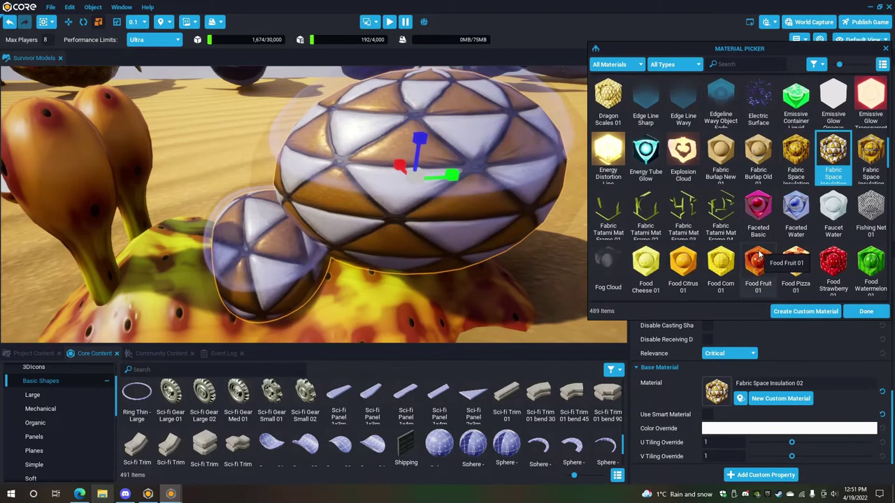
{"action": "scroll", "coordinate": [761, 259], "scroll_direction": "down", "scroll_amount": 1}
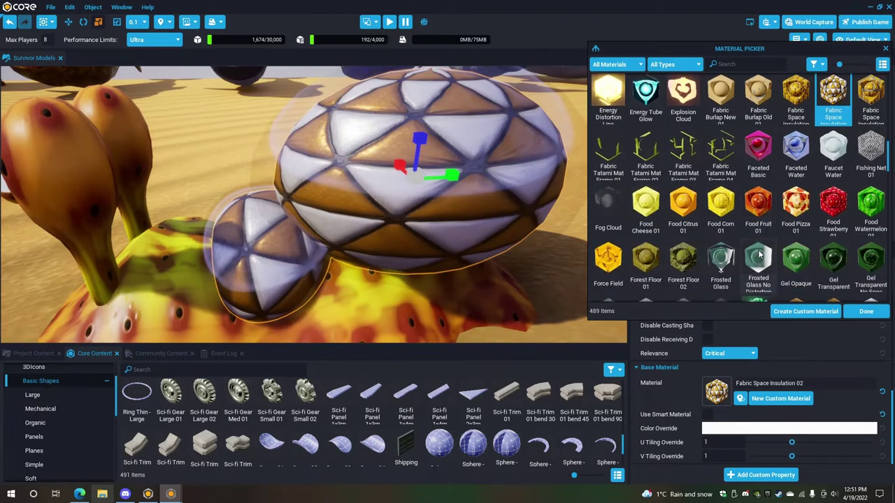
{"action": "left_click", "coordinate": [754, 207]}
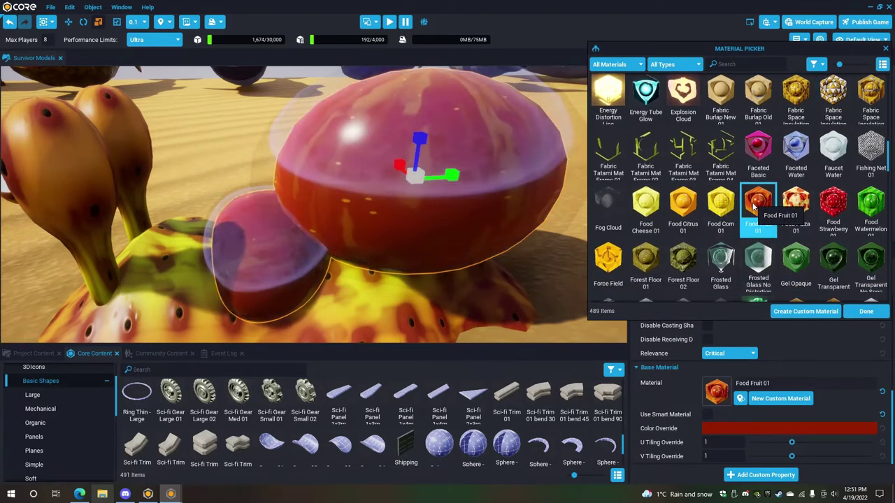
{"action": "left_click", "coordinate": [684, 205]}
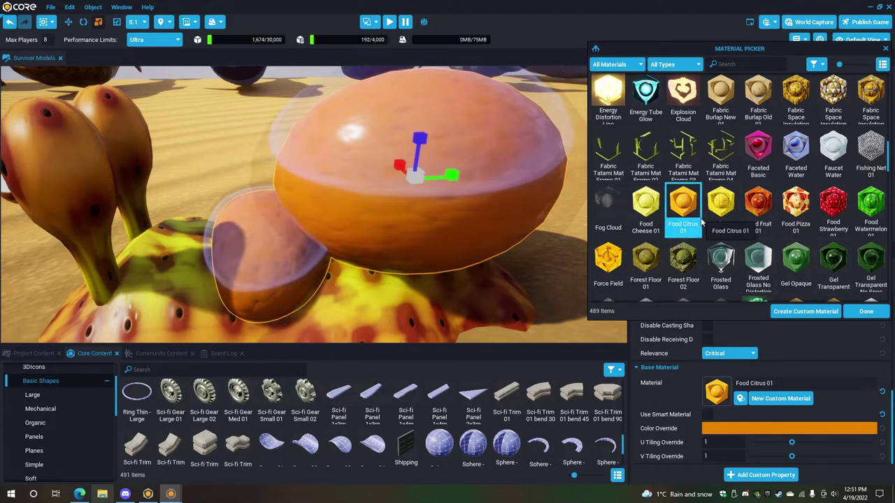
{"action": "scroll", "coordinate": [671, 218], "scroll_direction": "down", "scroll_amount": 1}
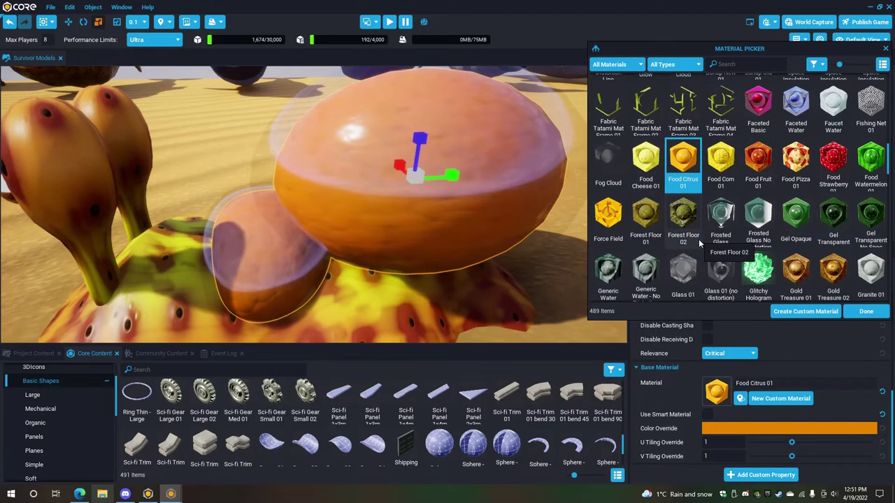
{"action": "left_click", "coordinate": [684, 212]}
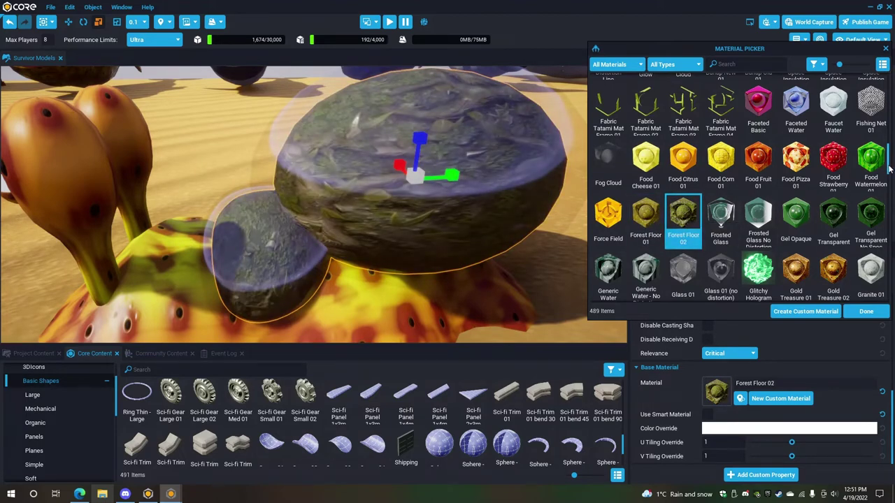
Look through the custom materials for the inner ovoid and sphere, and close the material picker without choosing another.
{"action": "left_click_drag", "start_coordinate": [889, 167], "coordinate": [889, 91]}
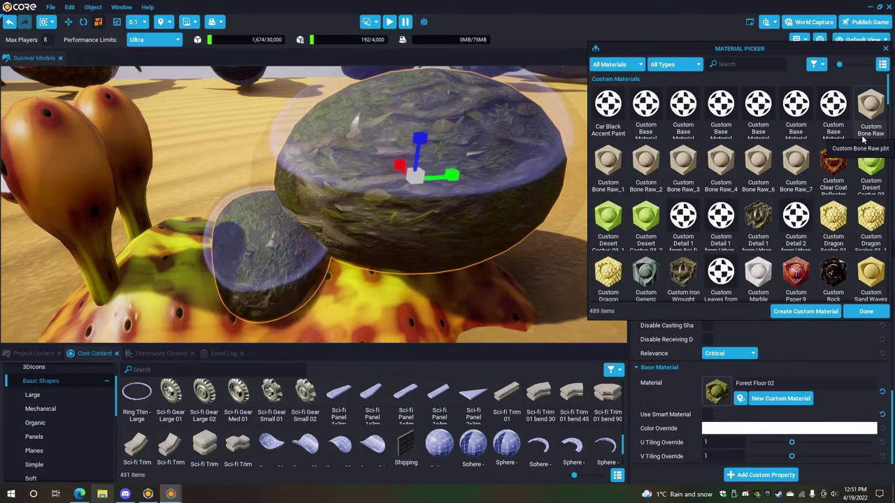
{"action": "scroll", "coordinate": [863, 140], "scroll_direction": "down", "scroll_amount": 1}
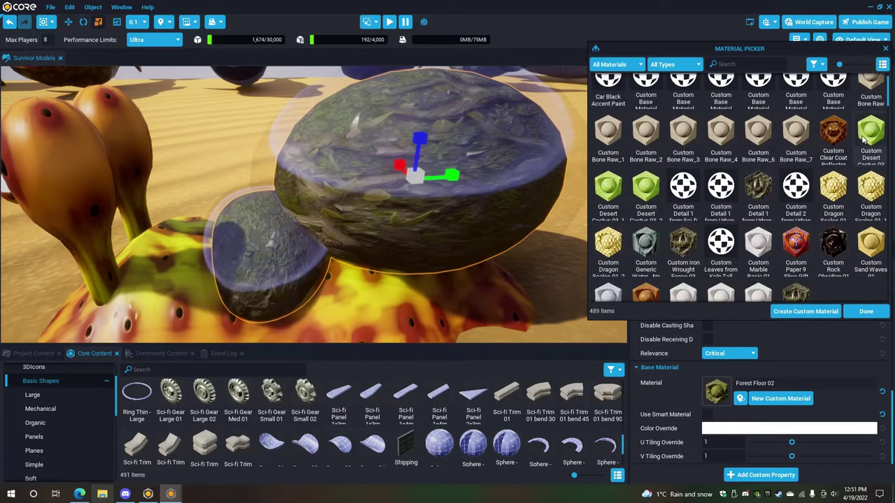
{"action": "scroll", "coordinate": [864, 140], "scroll_direction": "down", "scroll_amount": 1}
{"action": "scroll", "coordinate": [863, 140], "scroll_direction": "down", "scroll_amount": 1}
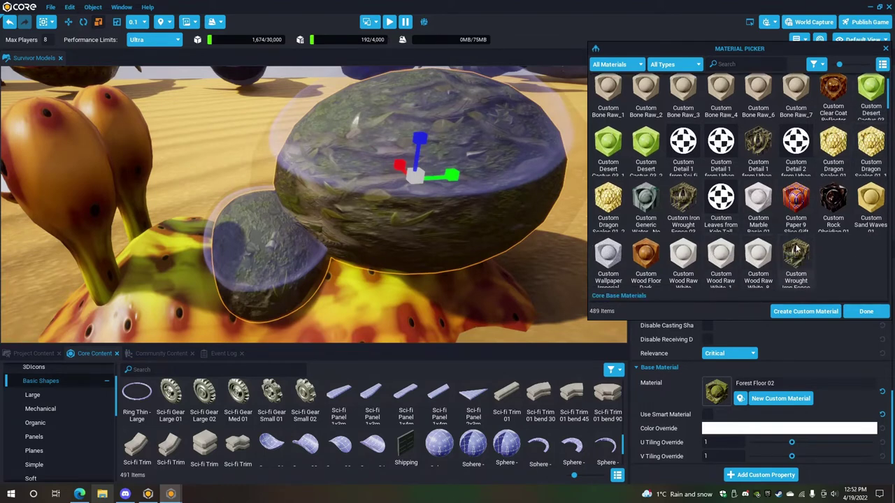
{"action": "scroll", "coordinate": [772, 197], "scroll_direction": "up", "scroll_amount": 1}
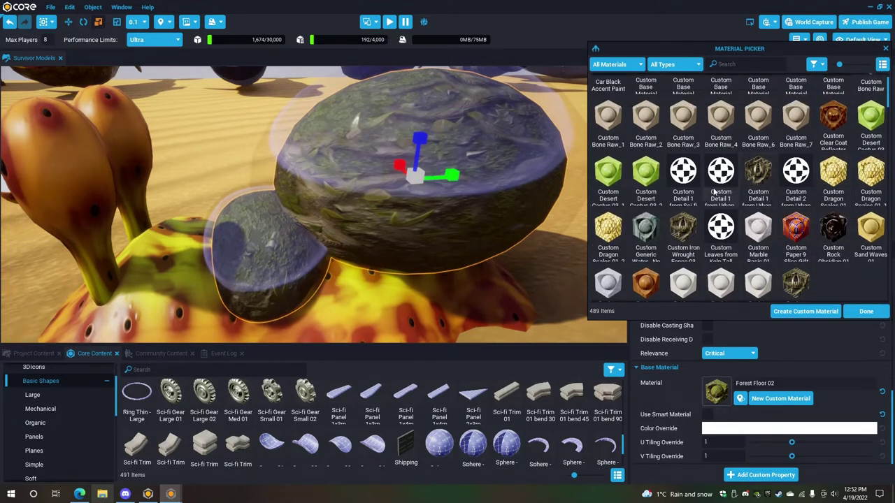
{"action": "scroll", "coordinate": [811, 182], "scroll_direction": "up", "scroll_amount": 3}
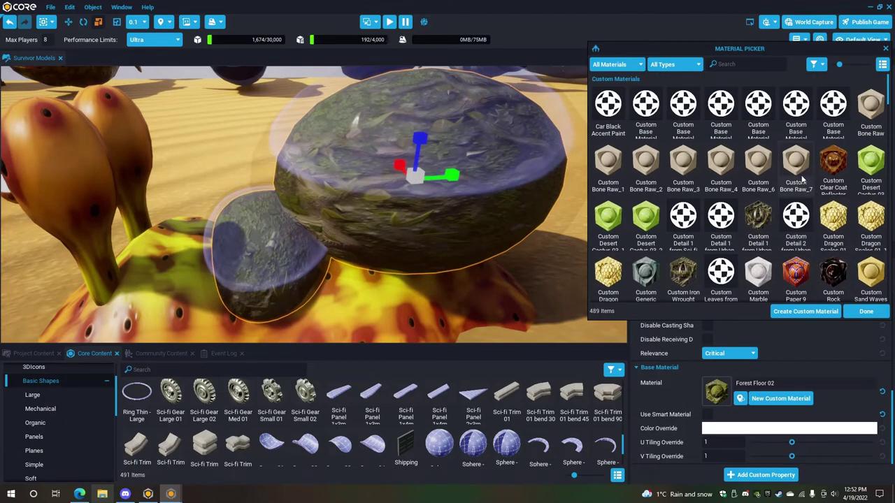
{"action": "left_click", "coordinate": [886, 49]}
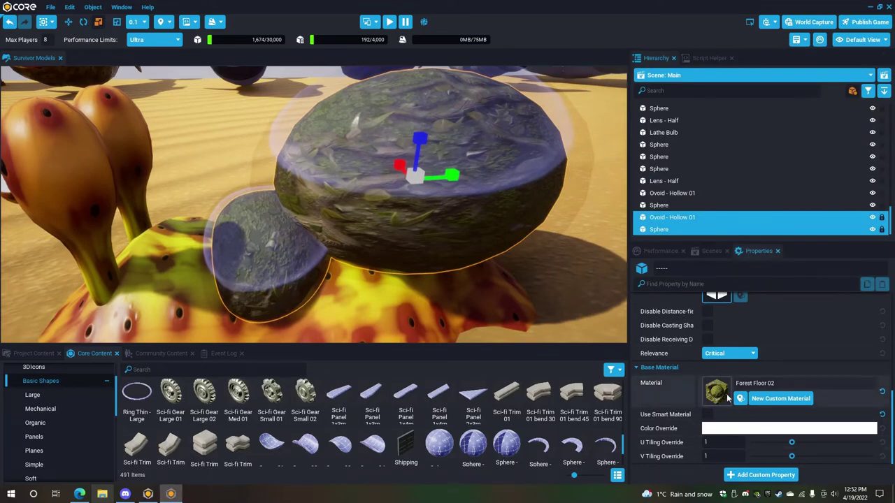
Create a custom material from Forest Floor 02 on the inner ovoid and sphere, and open it for editing beside the model.
{"action": "left_click", "coordinate": [777, 399]}
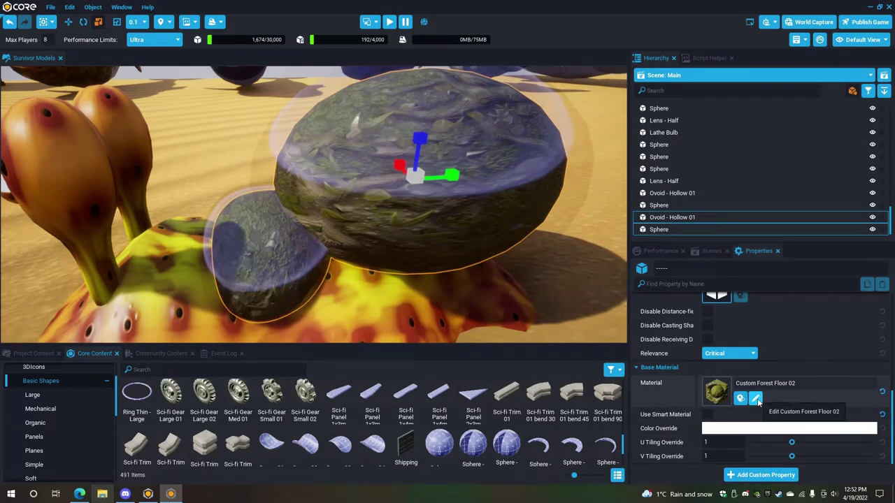
{"action": "left_click", "coordinate": [756, 400]}
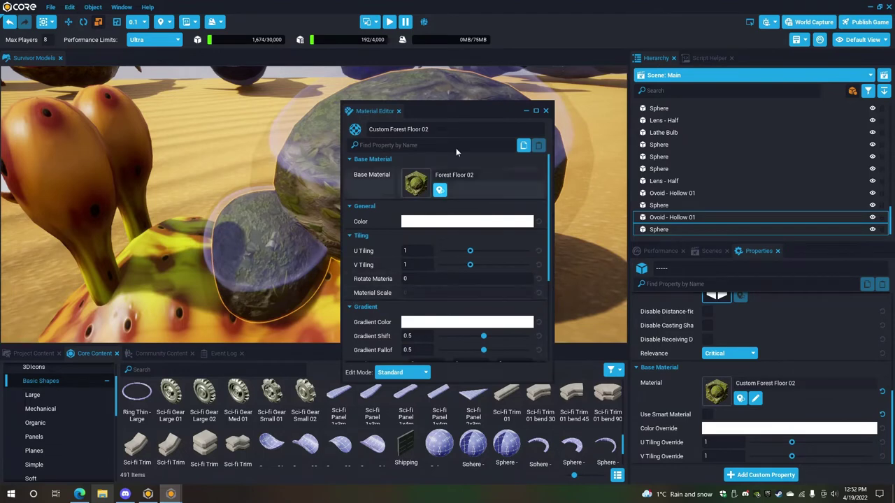
{"action": "left_click_drag", "start_coordinate": [458, 109], "coordinate": [619, 112]}
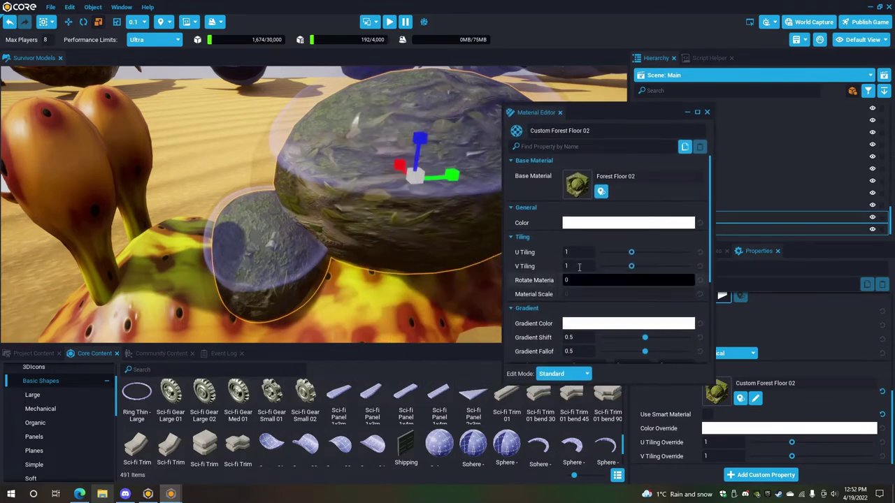
Set the custom forest floor material's Desaturate Albedo to 1 and Brighten Albedo to about 2.39.
{"action": "scroll", "coordinate": [623, 249], "scroll_direction": "down", "scroll_amount": 5}
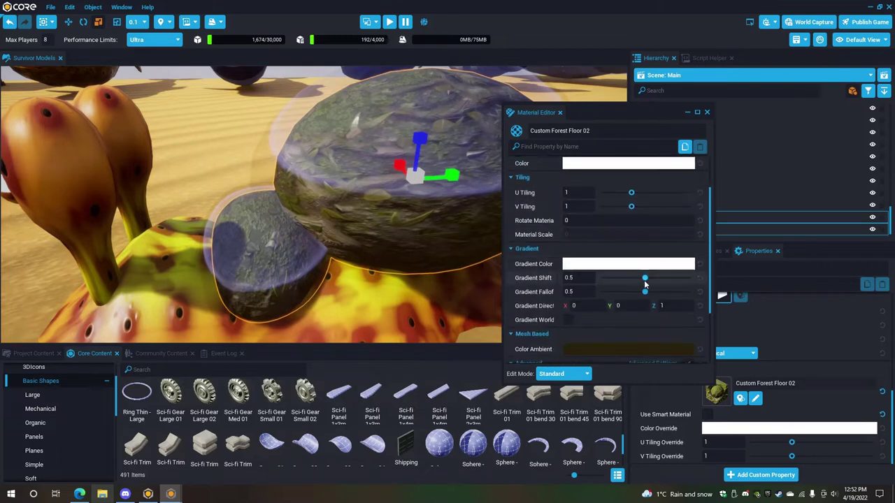
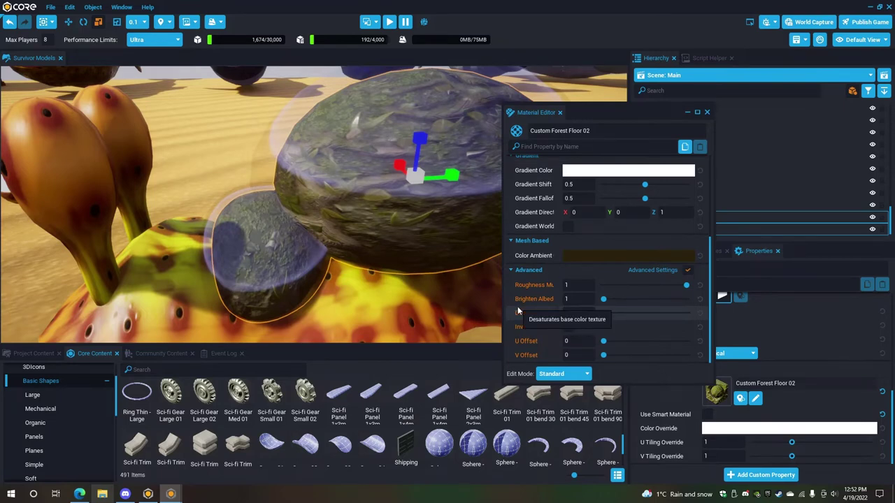
{"action": "left_click", "coordinate": [586, 315]}
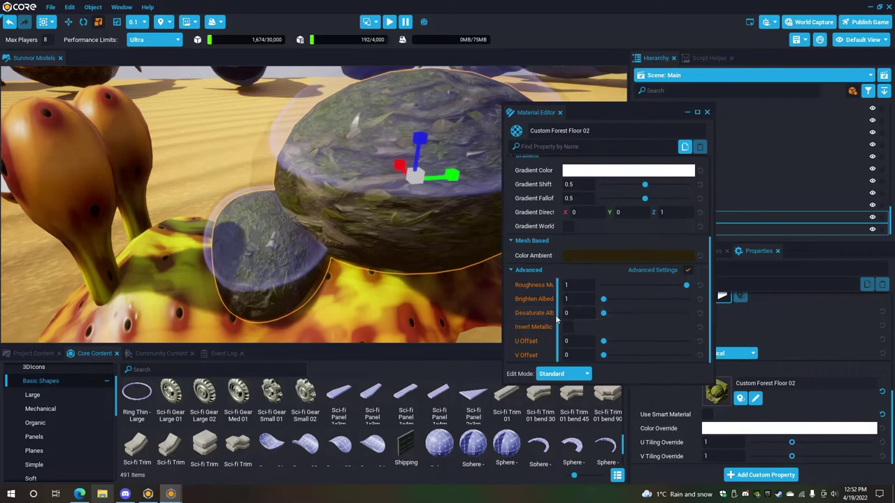
{"action": "left_click_drag", "start_coordinate": [605, 314], "coordinate": [731, 317]}
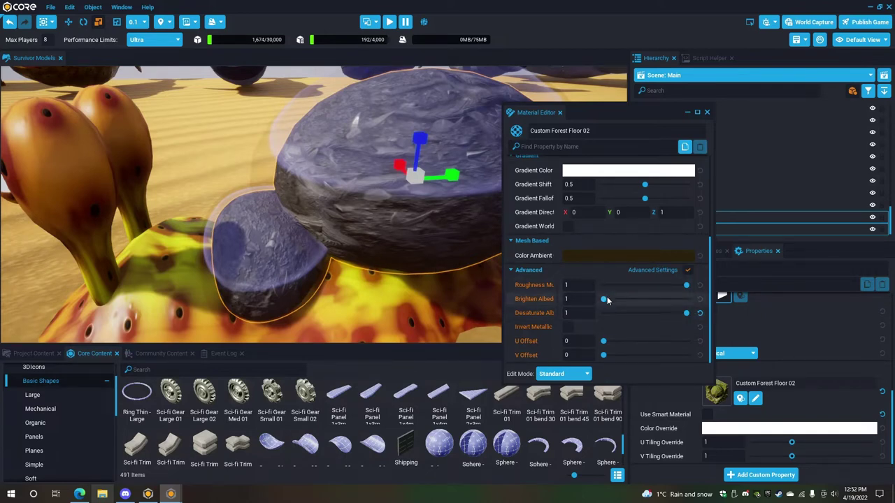
{"action": "left_click_drag", "start_coordinate": [604, 298], "coordinate": [633, 300]}
Set the custom forest floor material's Gradient Color to dark red, hex sRGB A00000FF.
{"action": "scroll", "coordinate": [631, 233], "scroll_direction": "up", "scroll_amount": 1}
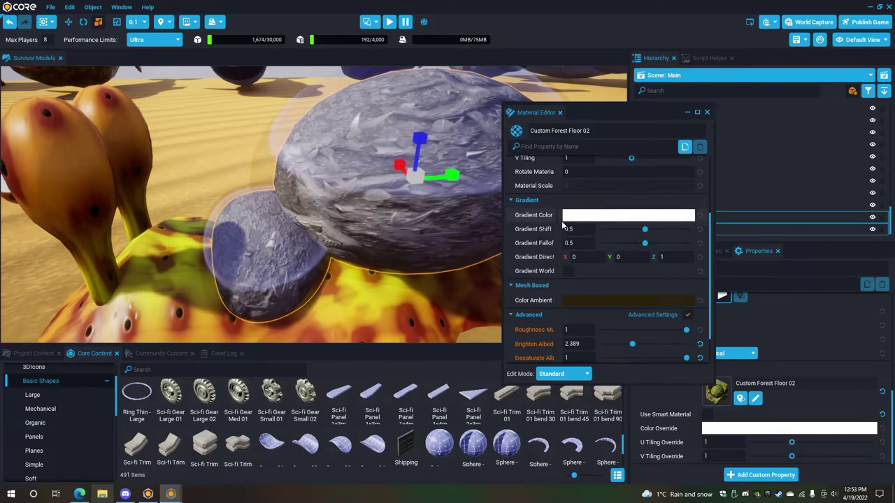
{"action": "left_click", "coordinate": [608, 215]}
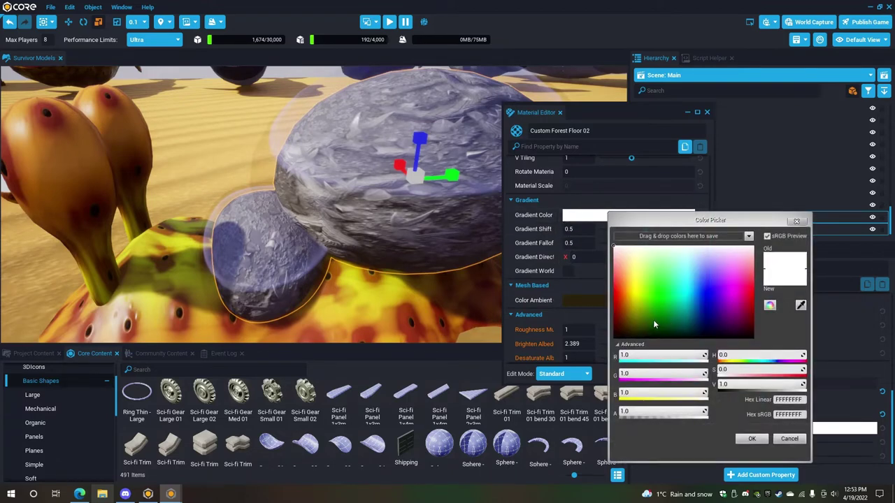
{"action": "left_click", "coordinate": [753, 322]}
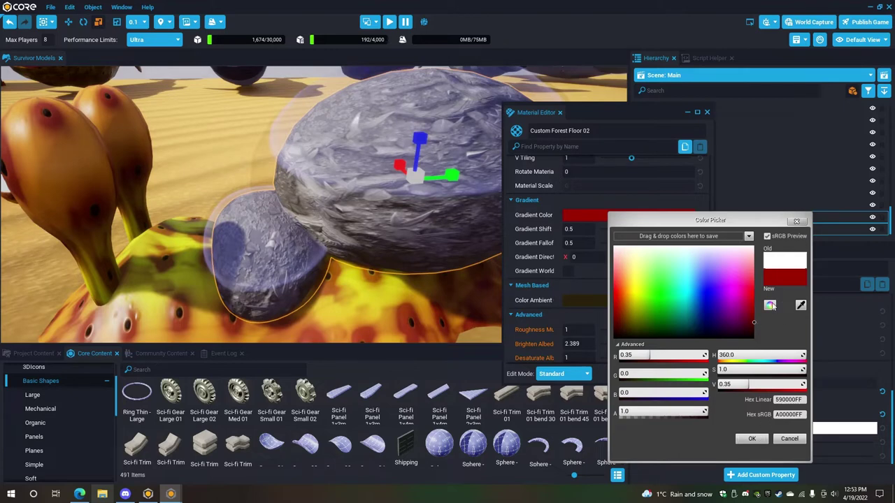
{"action": "left_click", "coordinate": [753, 439]}
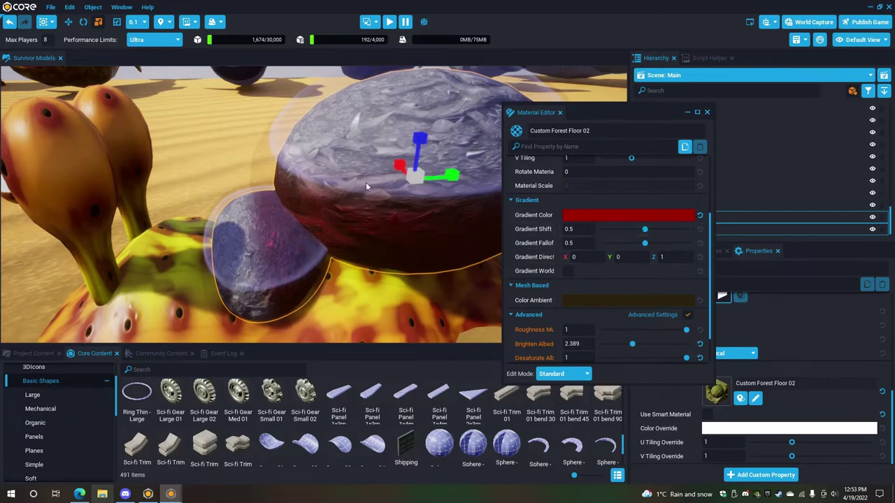
Set the material's Gradient Shift to about 0.22 and Gradient Falloff to about 0.96, and close the Material Editor.
{"action": "left_click_drag", "start_coordinate": [645, 229], "coordinate": [623, 235]}
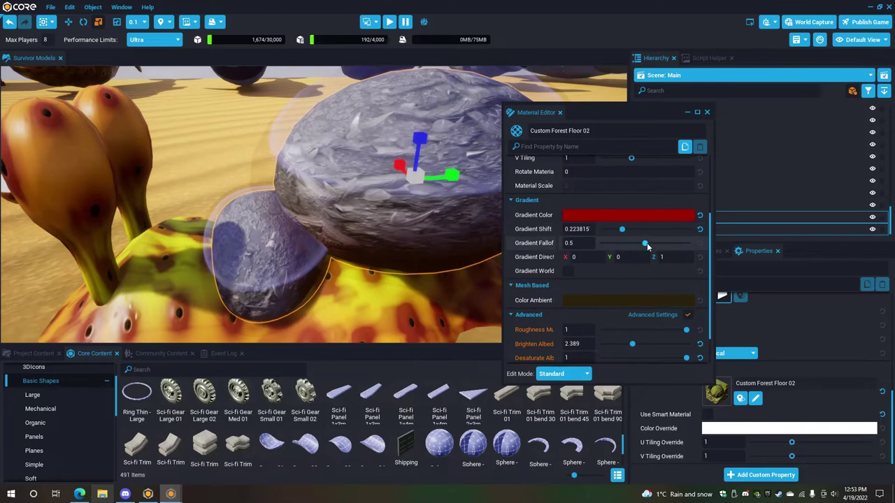
{"action": "left_click_drag", "start_coordinate": [647, 243], "coordinate": [684, 244]}
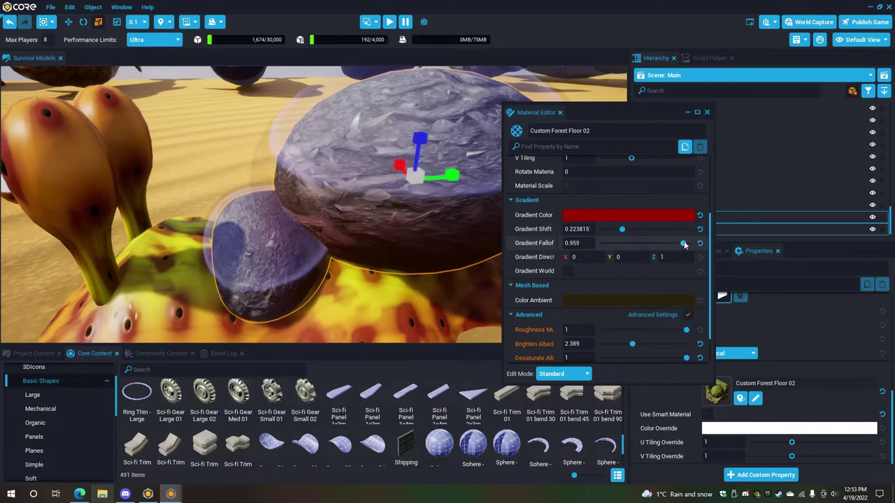
{"action": "scroll", "coordinate": [624, 199], "scroll_direction": "up", "scroll_amount": 3}
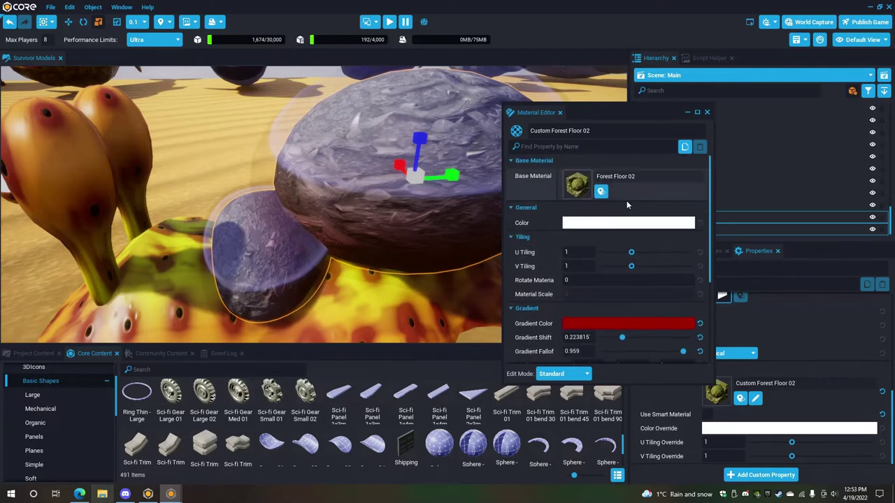
{"action": "left_click", "coordinate": [708, 113]}
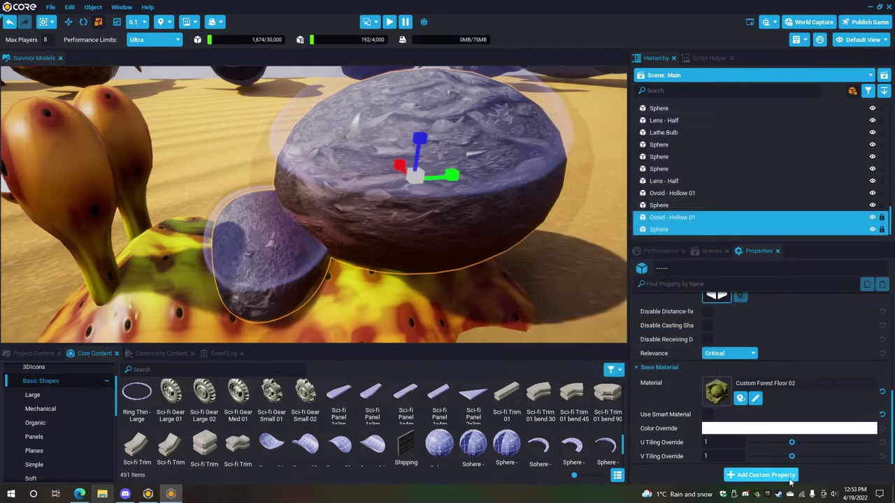
Try a magenta Color Override, hex sRGB E100C2FF, on the inner ovoid and sphere.
{"action": "left_click", "coordinate": [752, 429]}
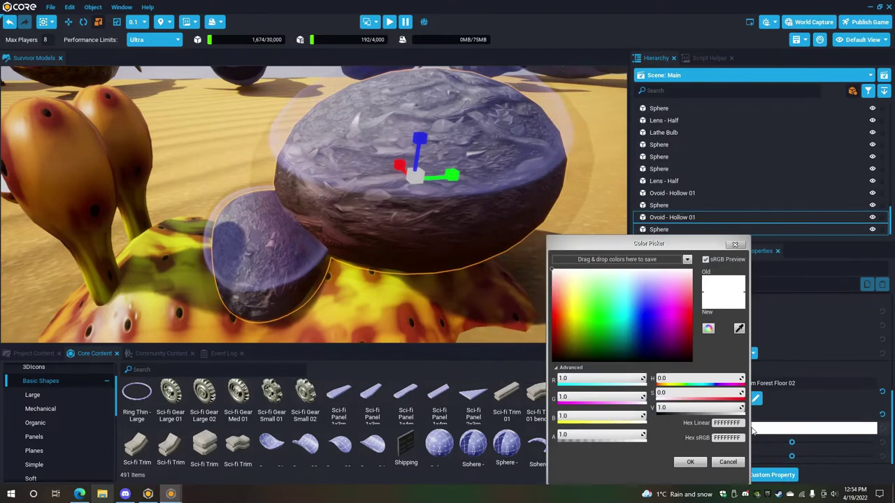
{"action": "left_click_drag", "start_coordinate": [675, 242], "coordinate": [802, 200]}
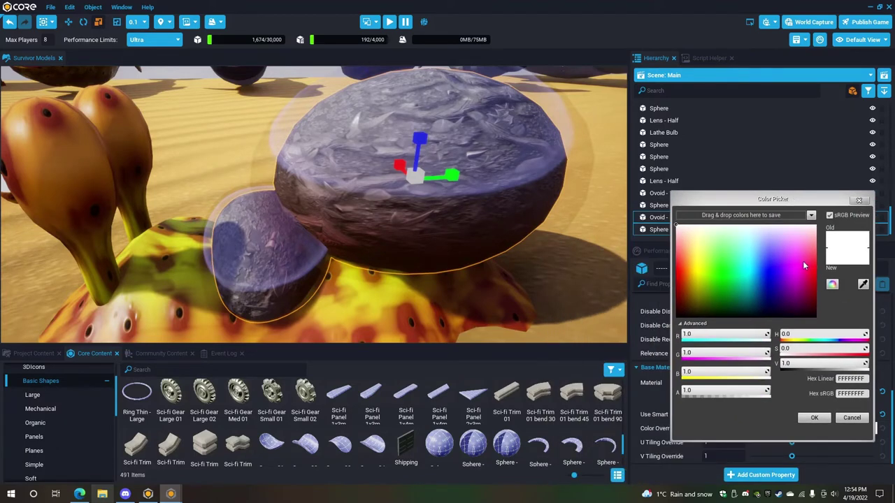
{"action": "left_click", "coordinate": [797, 280]}
{"action": "left_click_drag", "start_coordinate": [797, 280], "coordinate": [800, 283]}
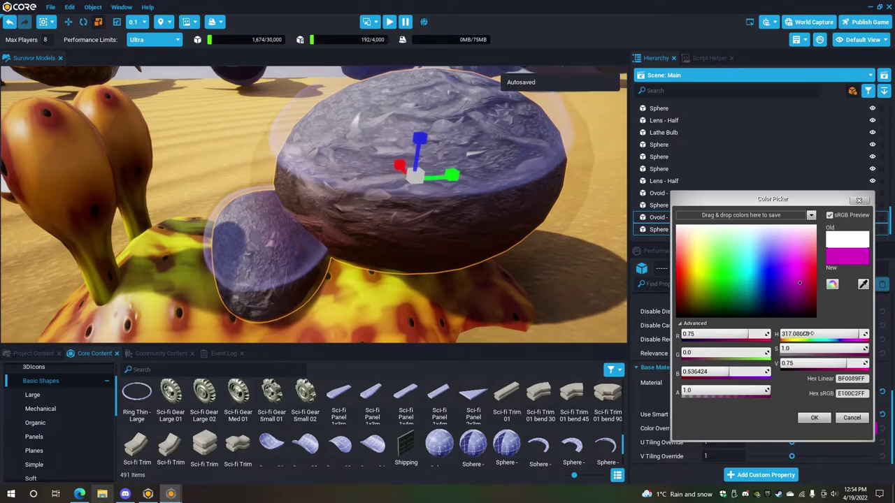
{"action": "left_click", "coordinate": [815, 418]}
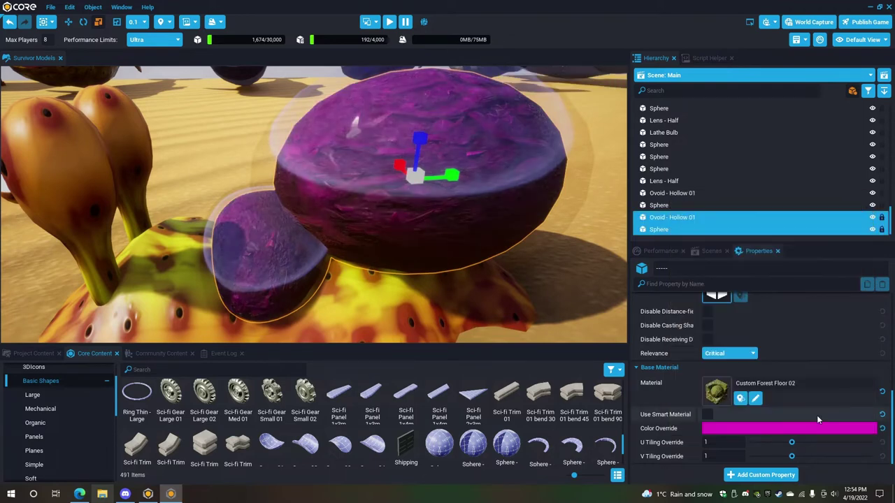
Set the Color Override of the inner ovoid and sphere to a brighter magenta, hex sRGB FF30ECFF.
{"action": "left_click", "coordinate": [776, 432]}
{"action": "left_click_drag", "start_coordinate": [706, 312], "coordinate": [702, 314]}
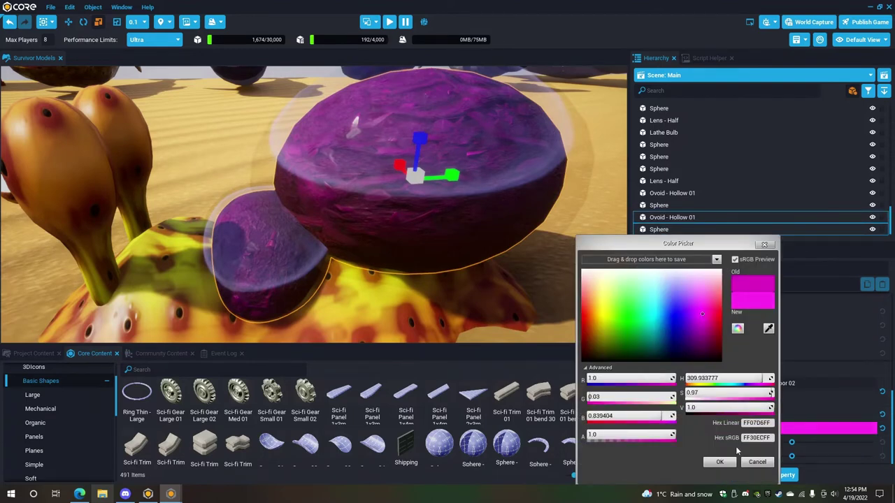
{"action": "left_click", "coordinate": [720, 462]}
Scale up the inner ovoid and sphere uniformly so they nearly fill their glass shells, and deselect them.
{"action": "right_click_drag", "start_coordinate": [316, 269], "coordinate": [283, 249]}
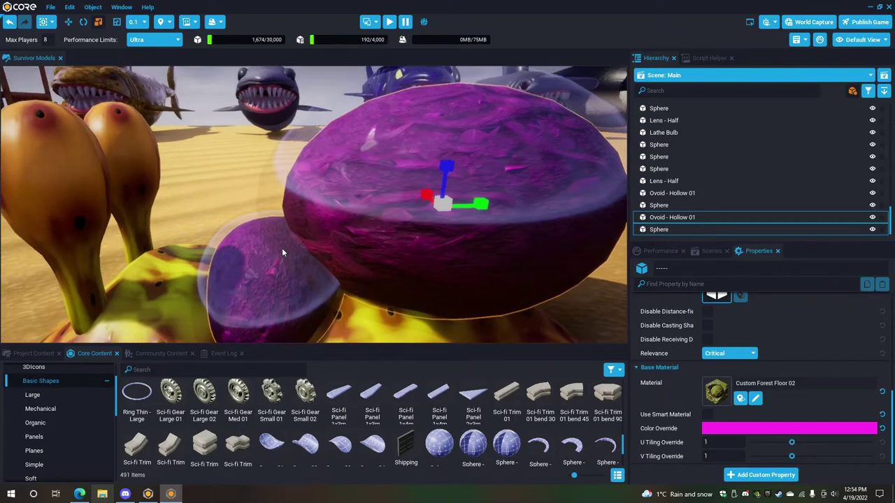
{"action": "key", "text": "d"}
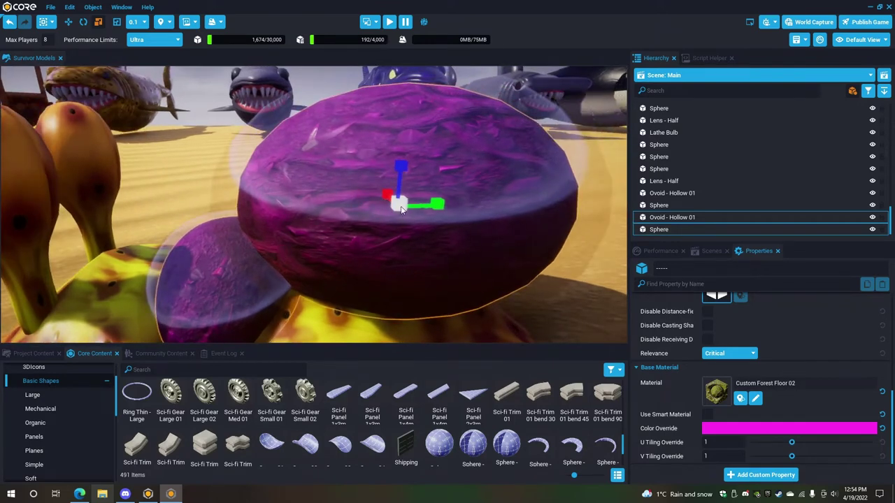
{"action": "left_click_drag", "start_coordinate": [401, 207], "coordinate": [414, 207]}
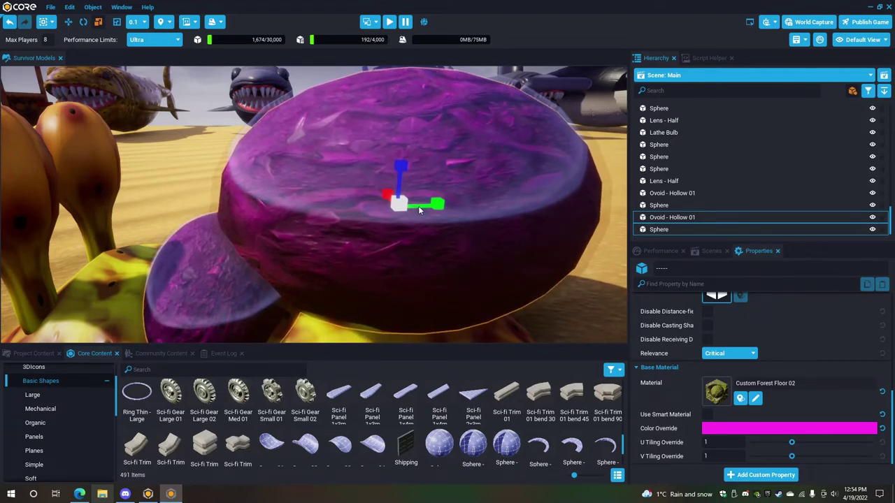
{"action": "left_click", "coordinate": [609, 213]}
Combine all the snail's parts, from Hill 04 through the last Sphere, into a new merged model named Snail.
{"action": "right_click_drag", "start_coordinate": [484, 204], "coordinate": [596, 228]}
{"action": "key", "text": "s"}
{"action": "key", "text": "a"}
{"action": "right_click_drag", "start_coordinate": [344, 223], "coordinate": [231, 246]}
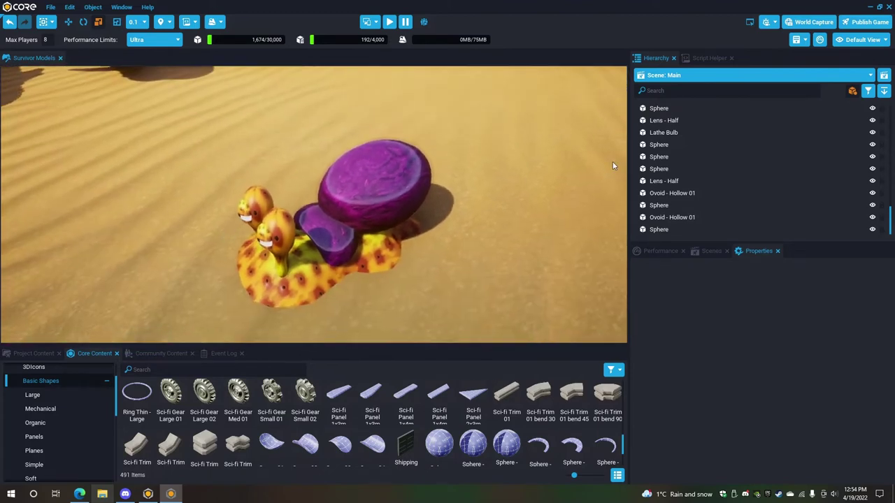
{"action": "scroll", "coordinate": [679, 210], "scroll_direction": "up", "scroll_amount": 5}
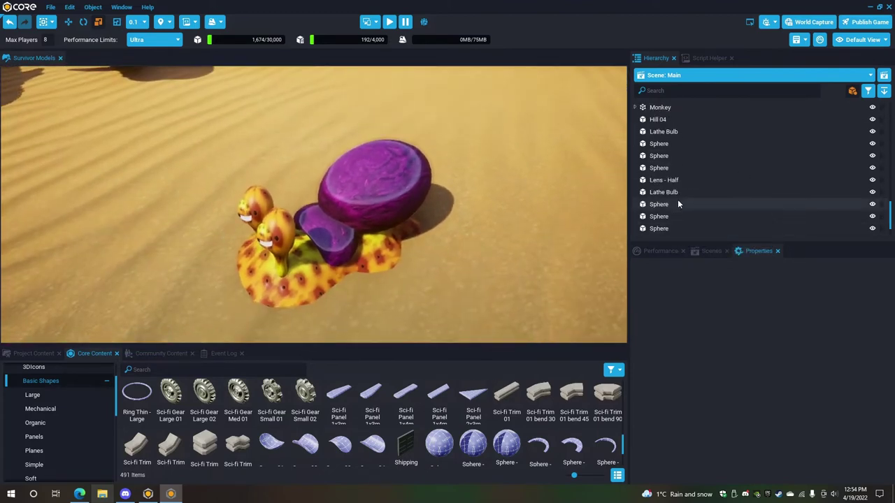
{"action": "left_click", "coordinate": [686, 149]}
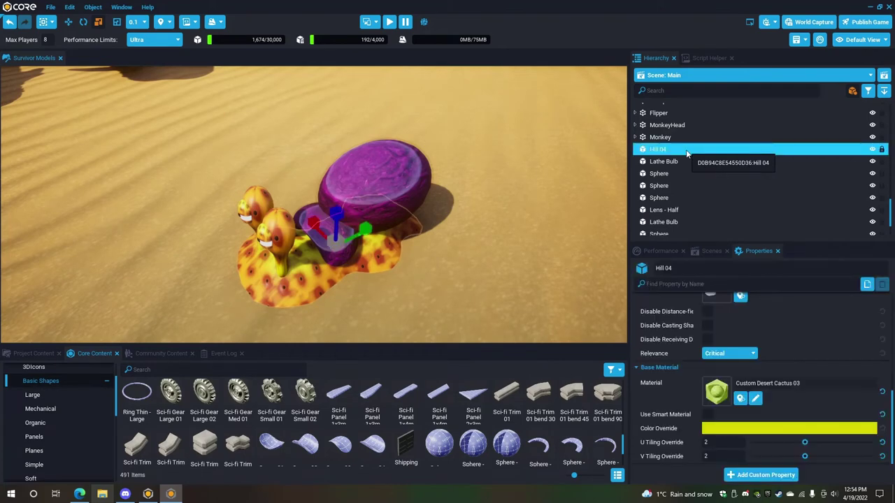
{"action": "scroll", "coordinate": [728, 171], "scroll_direction": "down", "scroll_amount": 5}
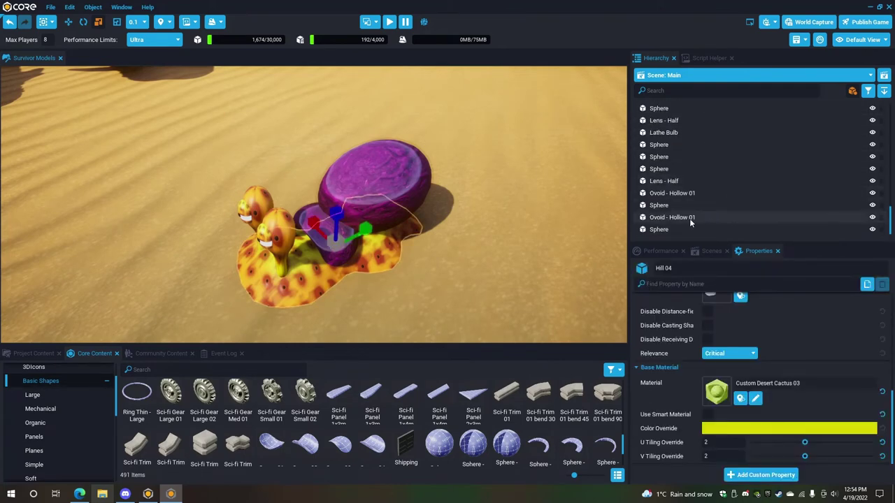
{"action": "left_click", "coordinate": [704, 226], "text": "shift"}
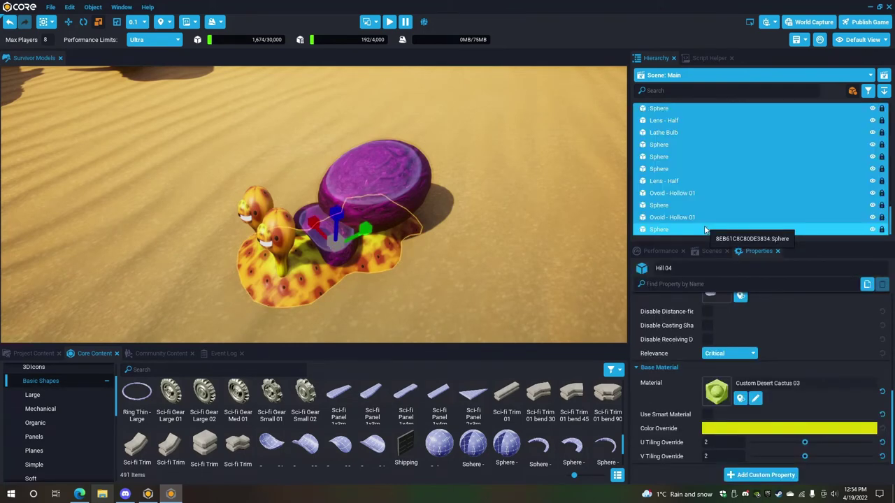
{"action": "right_click", "coordinate": [677, 194]}
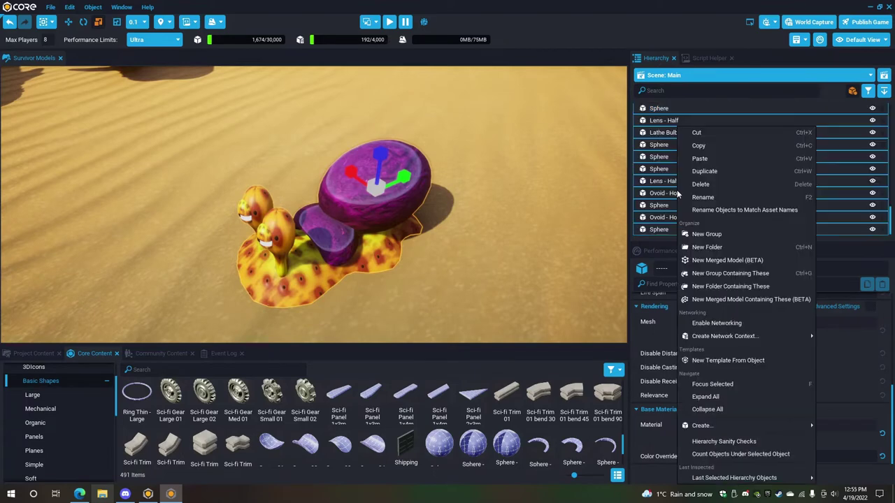
{"action": "left_click", "coordinate": [763, 300]}
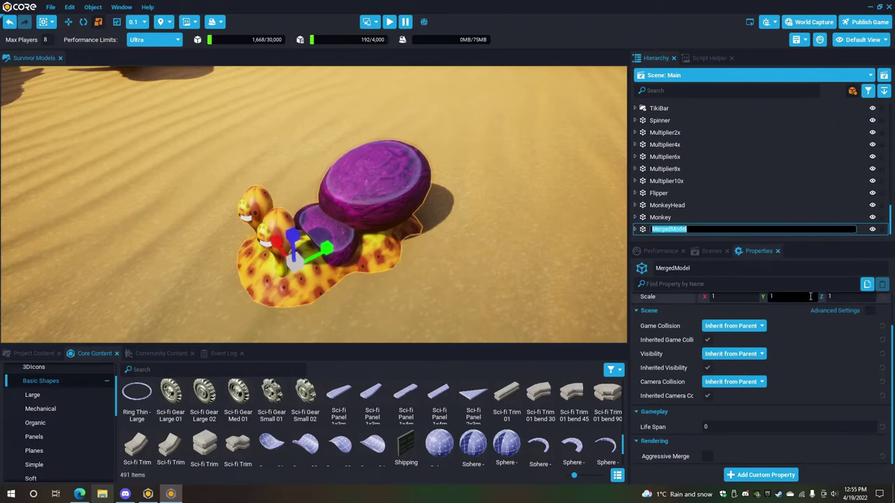
{"action": "type", "text": "Snail"}
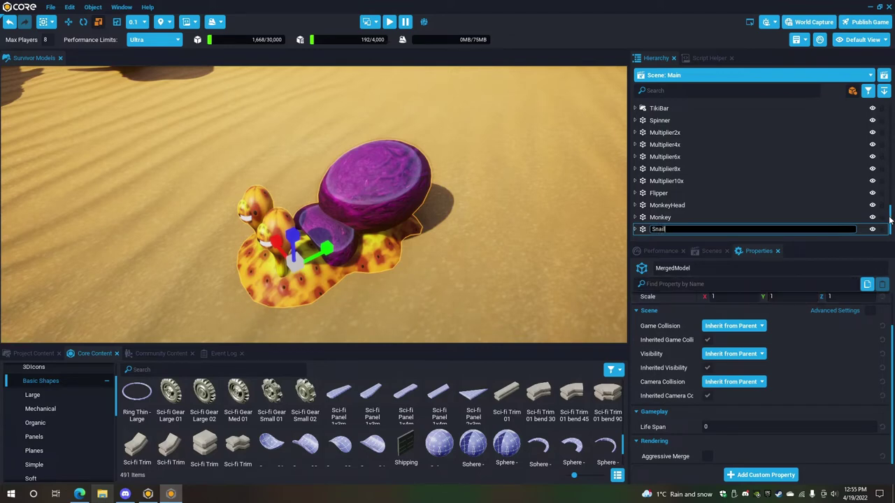
{"action": "key", "text": "Return"}
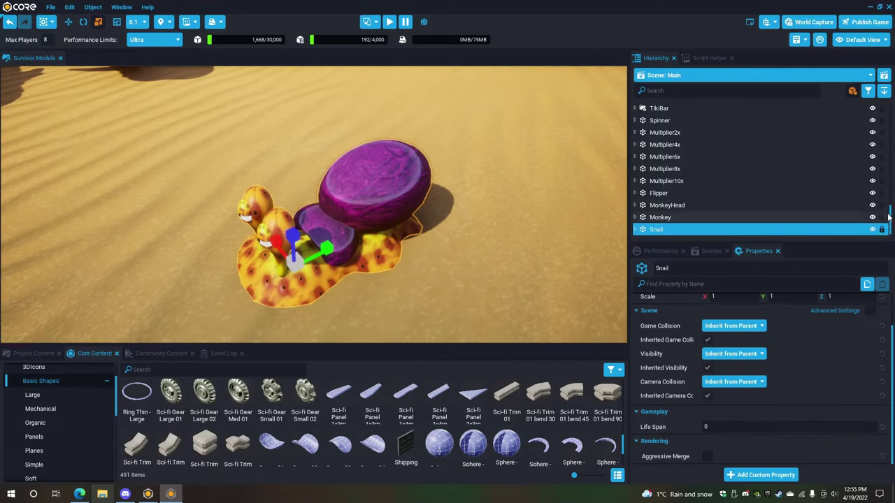
Check the numbering of the existing snail models and rename the new merged model as Snail8.
{"action": "left_click_drag", "start_coordinate": [889, 213], "coordinate": [892, 204]}
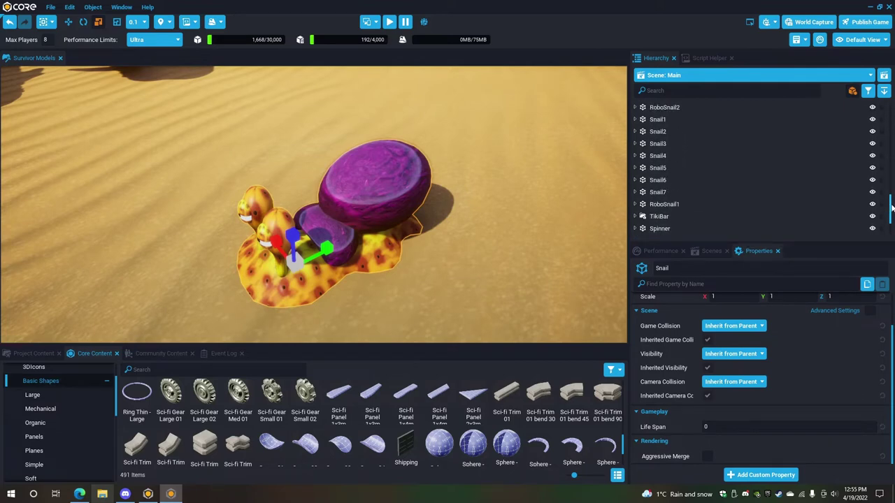
{"action": "left_click_drag", "start_coordinate": [891, 209], "coordinate": [892, 219]}
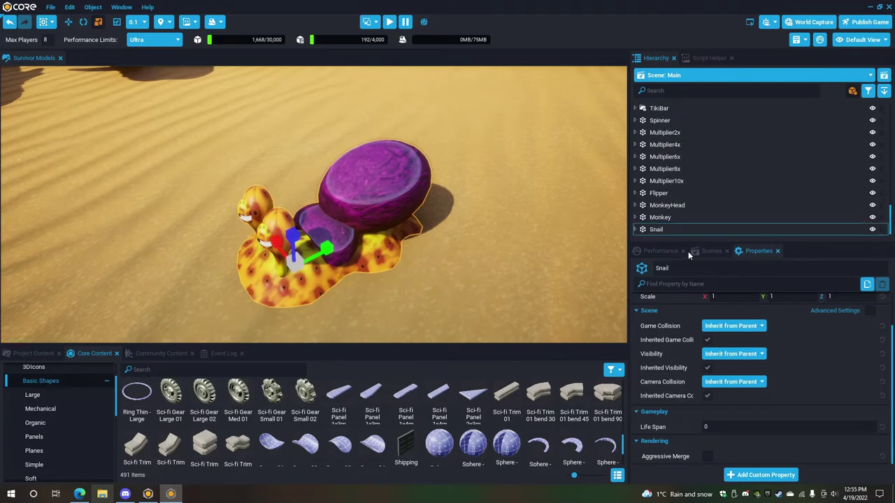
{"action": "left_click", "coordinate": [687, 230]}
{"action": "key", "text": "f"}
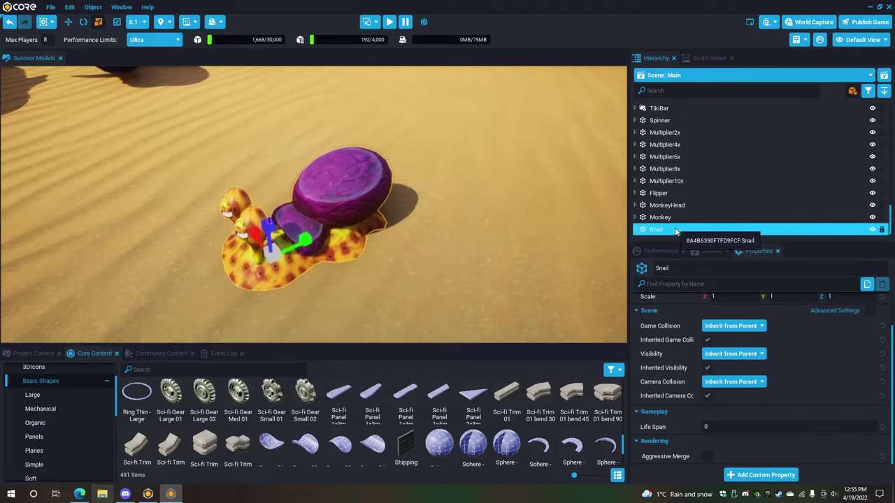
{"action": "left_click", "coordinate": [673, 230]}
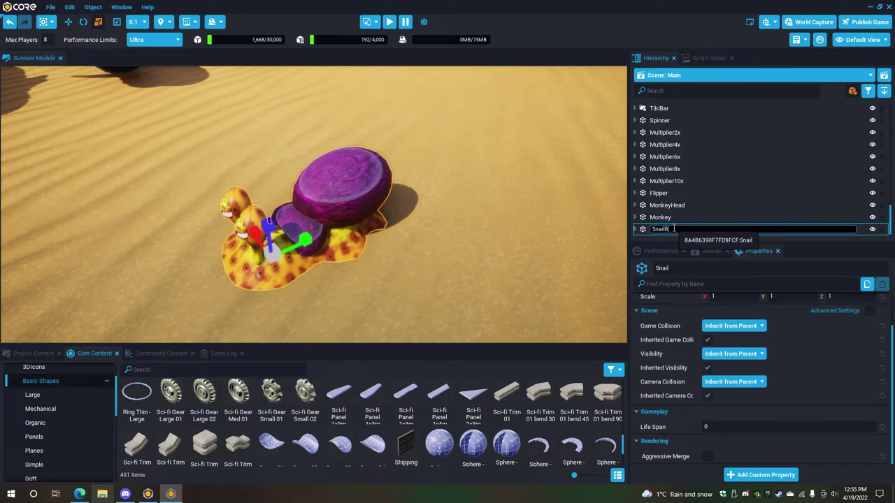
{"action": "key", "text": "Return"}
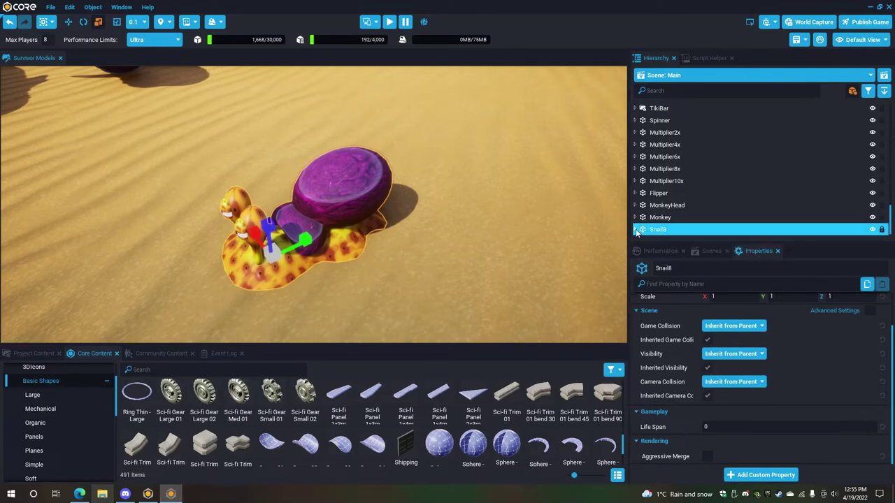
Group both eyestalks' Lathe Bulbs, Spheres and Lens - Half parts within Snail8 and name the group eyes.
{"action": "scroll", "coordinate": [674, 231], "scroll_direction": "down", "scroll_amount": 2}
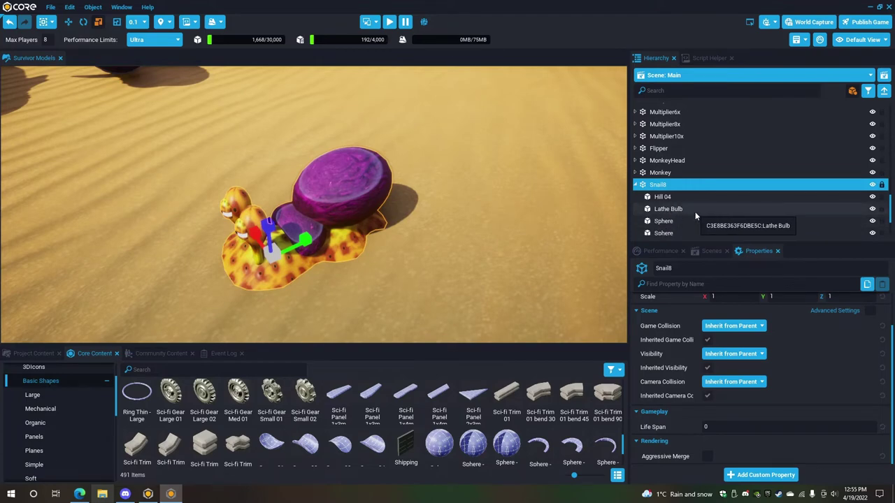
{"action": "scroll", "coordinate": [683, 210], "scroll_direction": "down", "scroll_amount": 1}
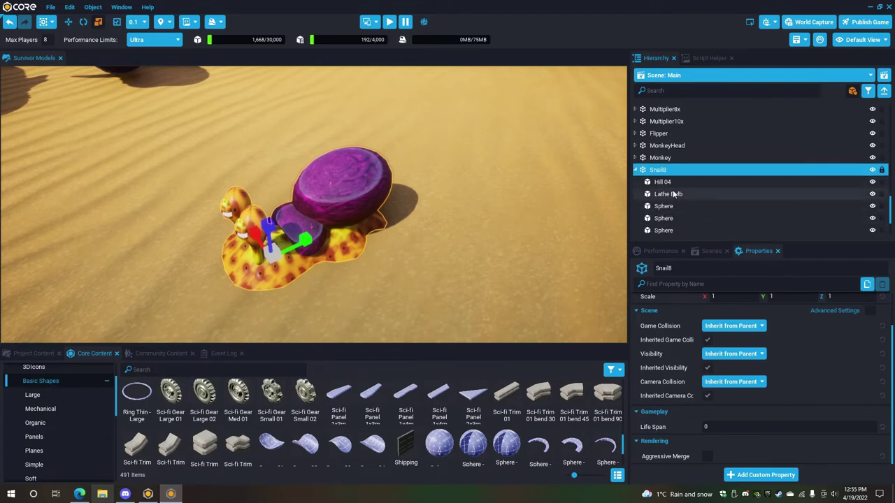
{"action": "scroll", "coordinate": [725, 194], "scroll_direction": "down", "scroll_amount": 2}
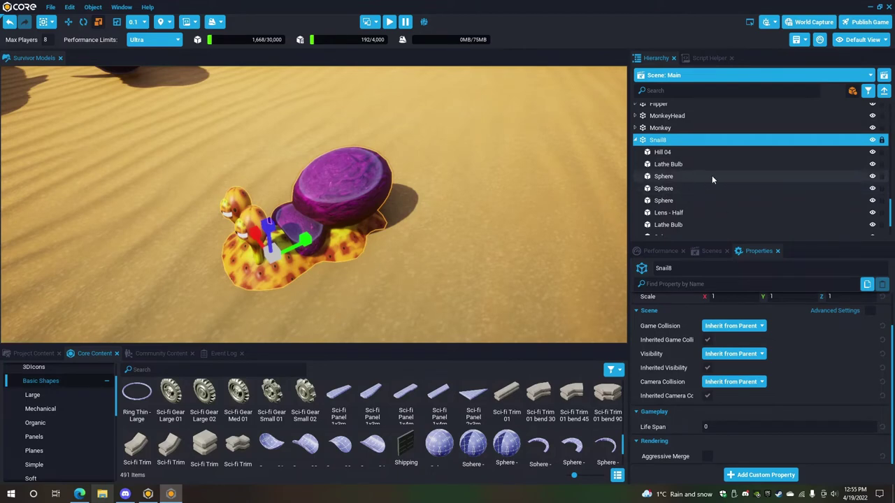
{"action": "left_click", "coordinate": [687, 165]}
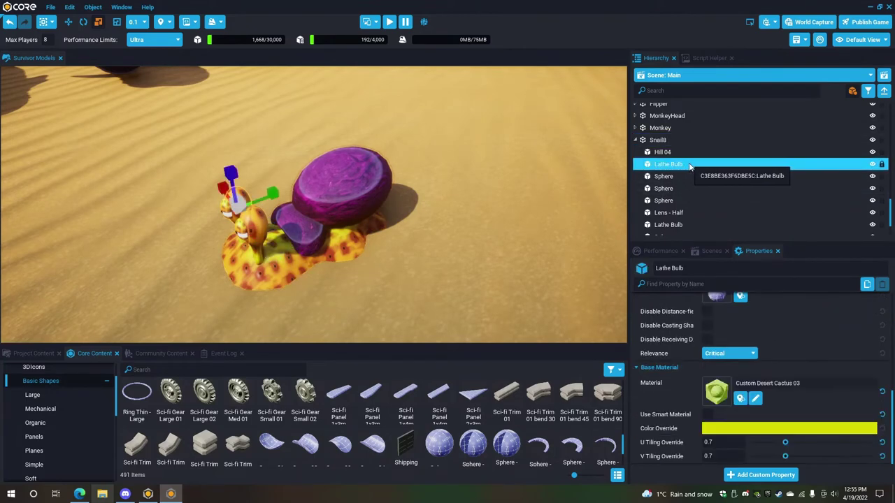
{"action": "key", "text": "shift+Down"}
{"action": "key", "text": "shift+Down"}
{"action": "key", "text": "shift+Down"}
{"action": "key", "text": "shift+Down"}
{"action": "key", "text": "shift+Down"}
{"action": "key", "text": "shift+Down"}
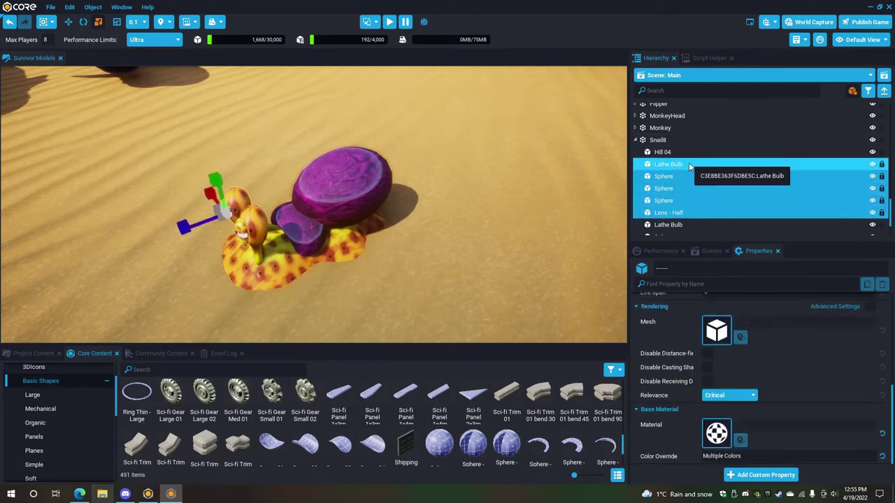
{"action": "key", "text": "shift+Down"}
{"action": "key", "text": "shift+Down"}
{"action": "key", "text": "shift+Down"}
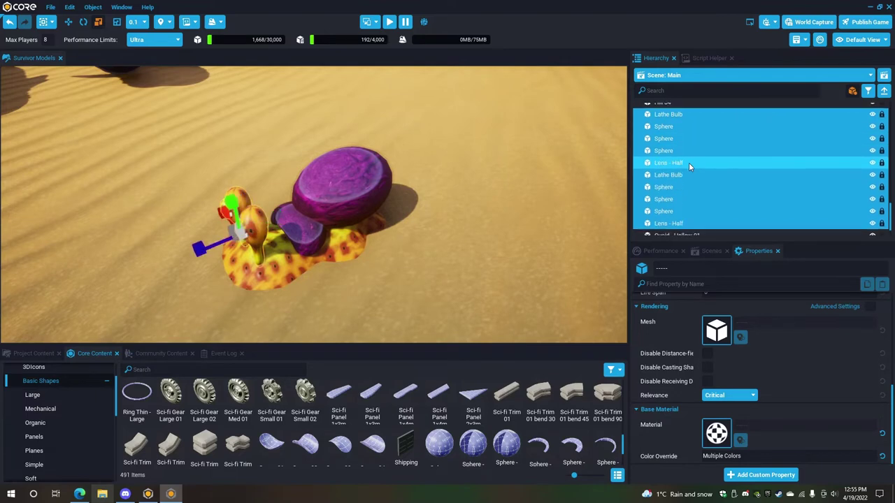
{"action": "key", "text": "shift+Down"}
{"action": "key", "text": "shift+Up"}
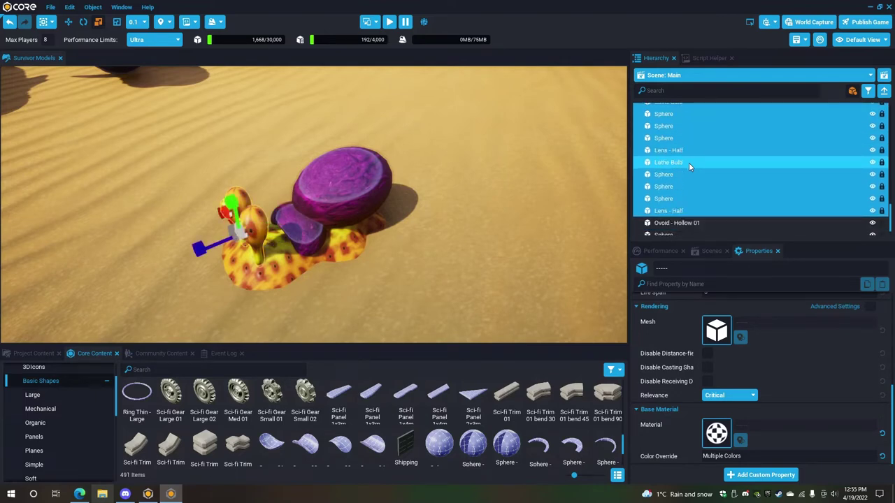
{"action": "right_click", "coordinate": [689, 162]}
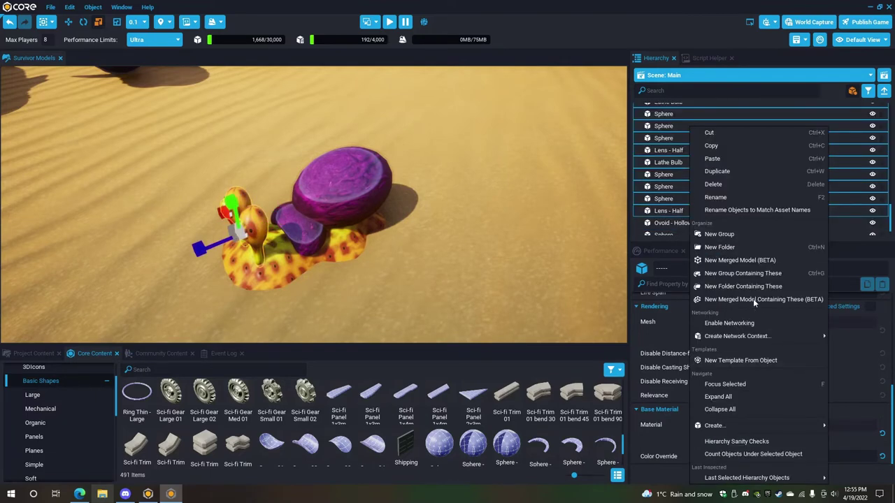
{"action": "left_click", "coordinate": [742, 274]}
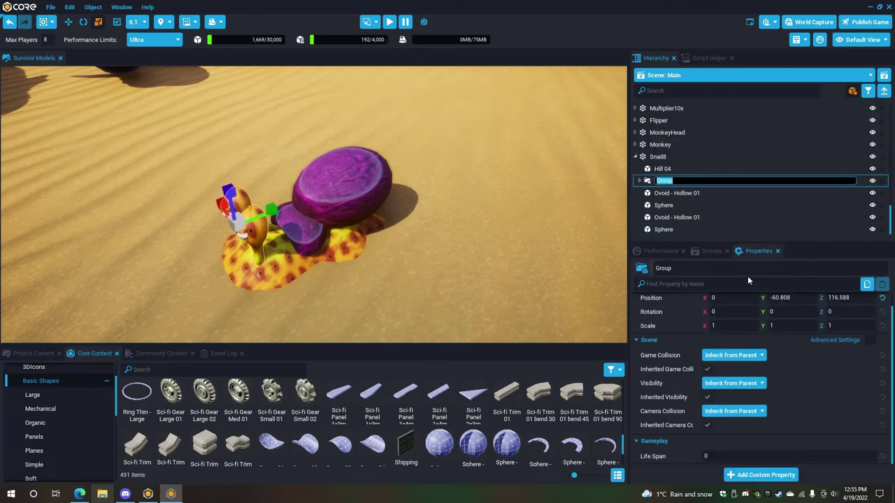
{"action": "type", "text": "eye"}
{"action": "key", "text": "Return"}
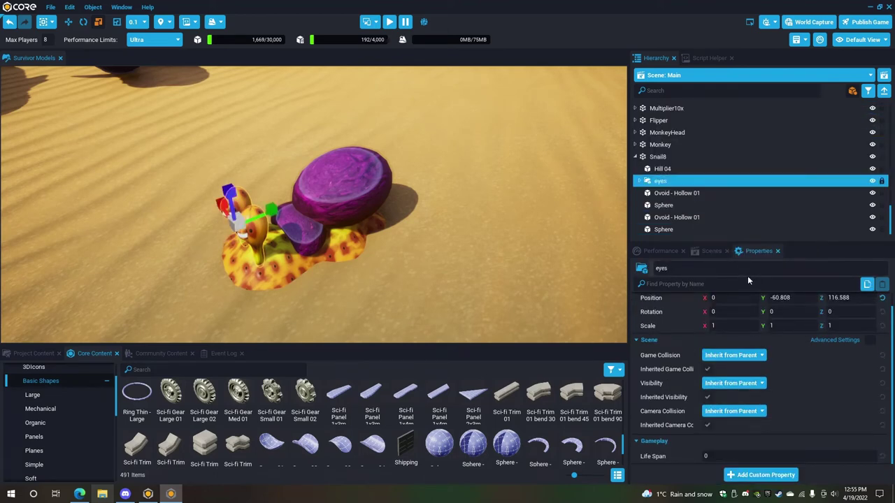
Group the two Ovoid - Hollow 01 objects and two remaining Spheres in Snail8, naming the group shell.
{"action": "left_click", "coordinate": [676, 195]}
{"action": "key", "text": "shift+Down"}
{"action": "key", "text": "shift+Down"}
{"action": "key", "text": "shift+Down"}
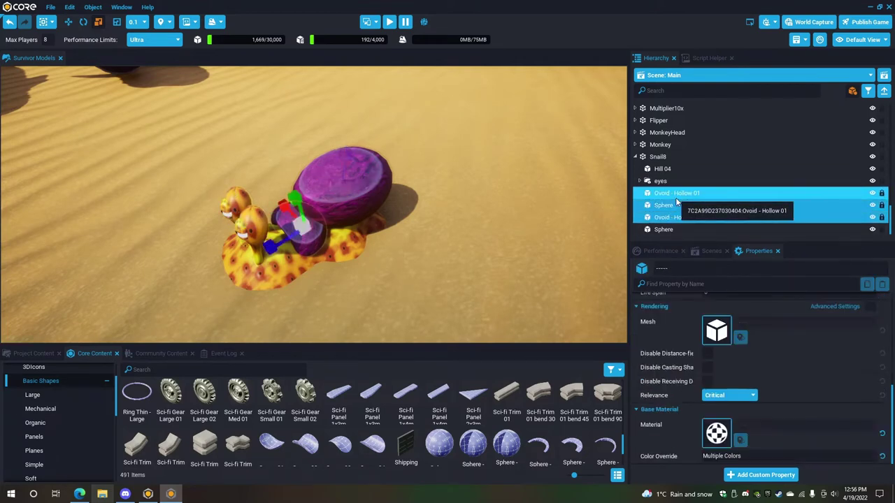
{"action": "right_click", "coordinate": [676, 201]}
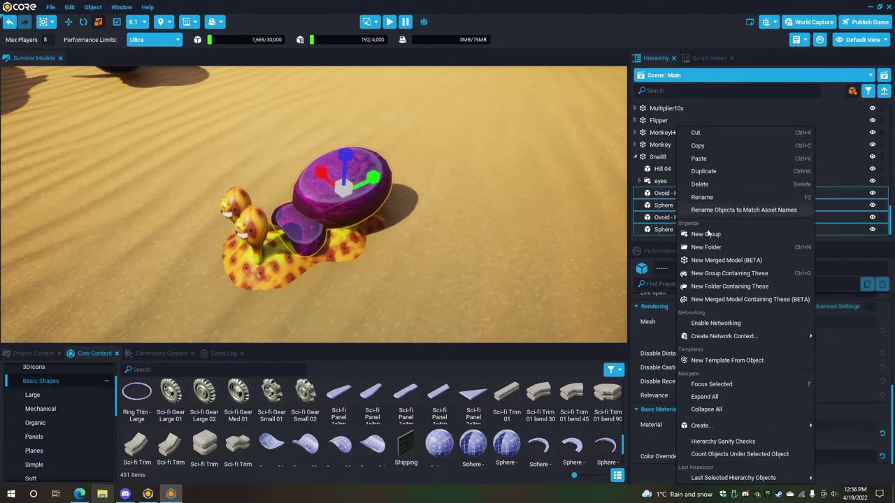
{"action": "left_click", "coordinate": [729, 273]}
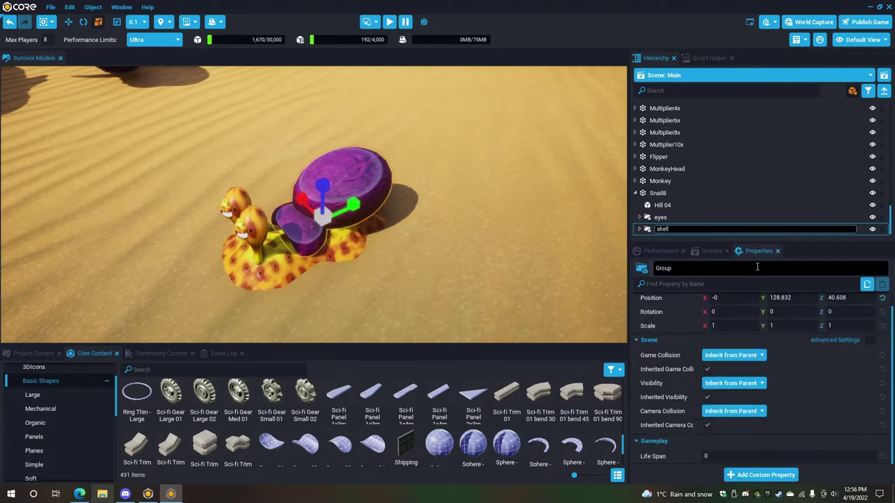
{"action": "key", "text": "Return"}
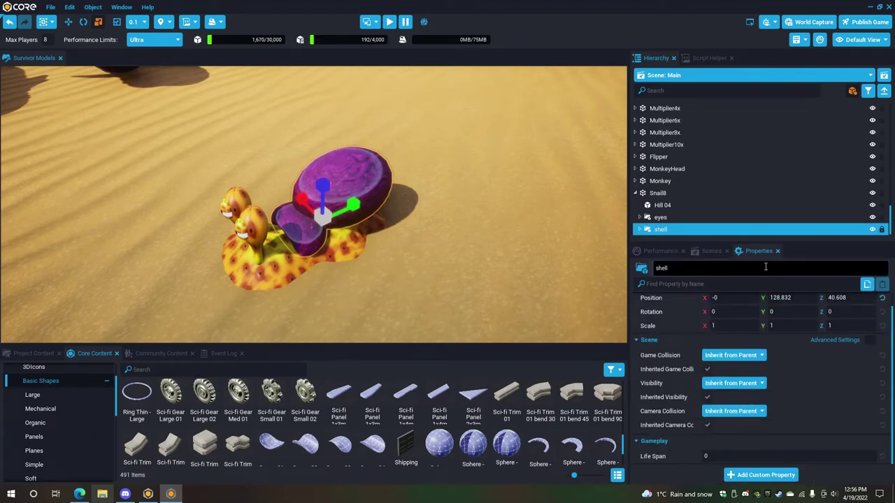
Rename the Hill 04 object in Snail8 as body and collapse the model's contents.
{"action": "left_click", "coordinate": [670, 206]}
{"action": "left_click", "coordinate": [678, 207]}
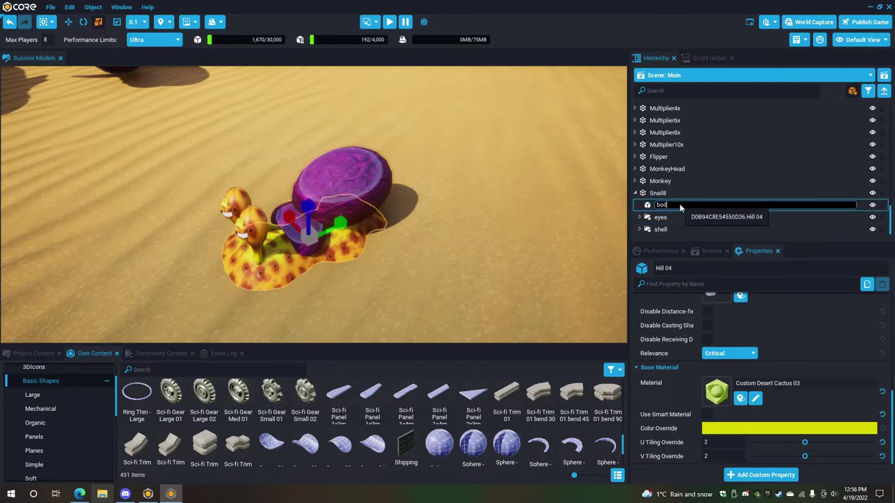
{"action": "type", "text": "body"}
{"action": "key", "text": "Return"}
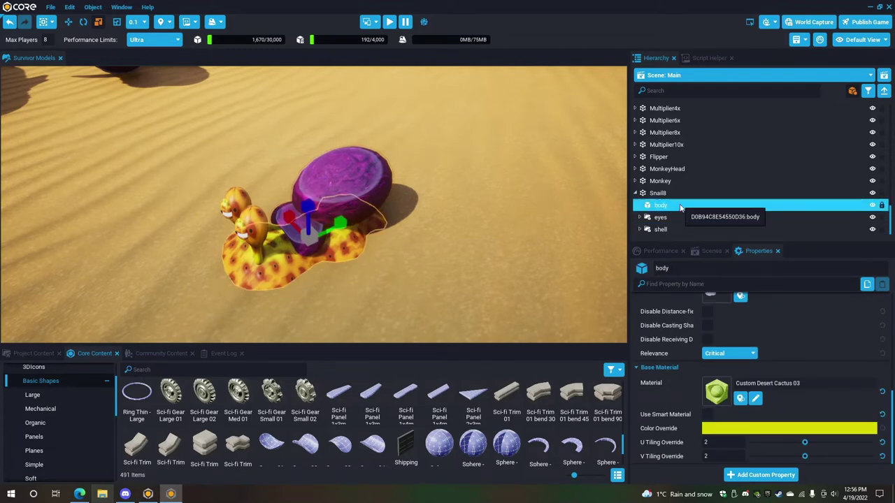
{"action": "left_click", "coordinate": [635, 193]}
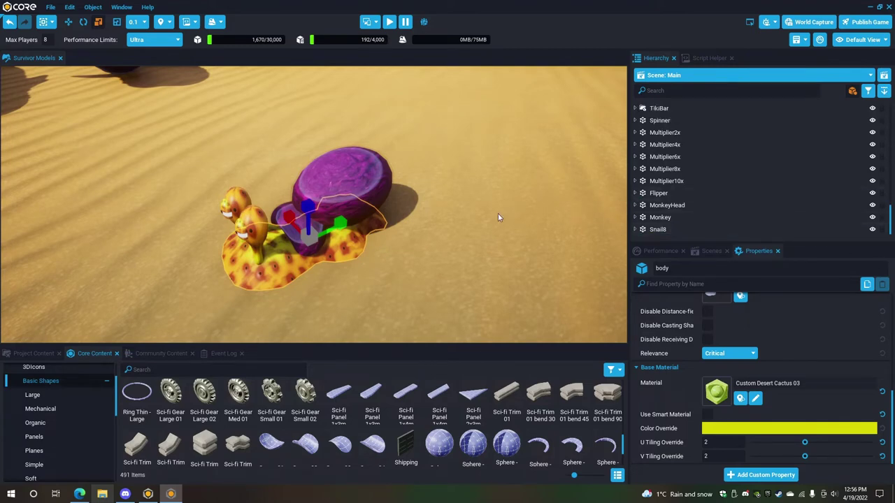
Select the eyes group inside Snail8 and inspect the eyestalks up close.
{"action": "left_click", "coordinate": [743, 231]}
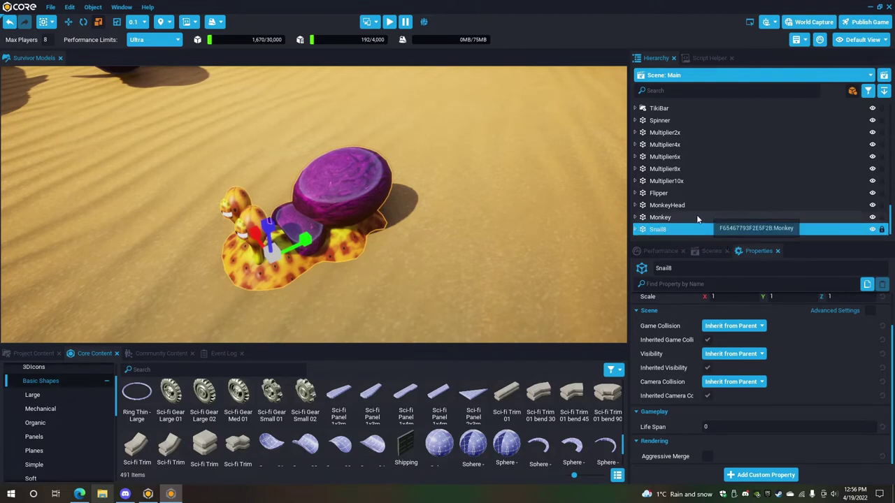
{"action": "left_click", "coordinate": [635, 229]}
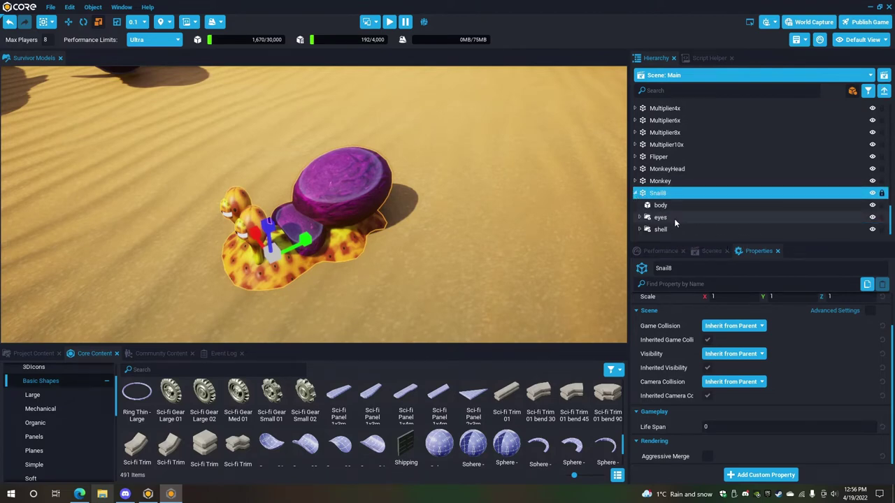
{"action": "left_click", "coordinate": [674, 217]}
{"action": "key", "text": "f"}
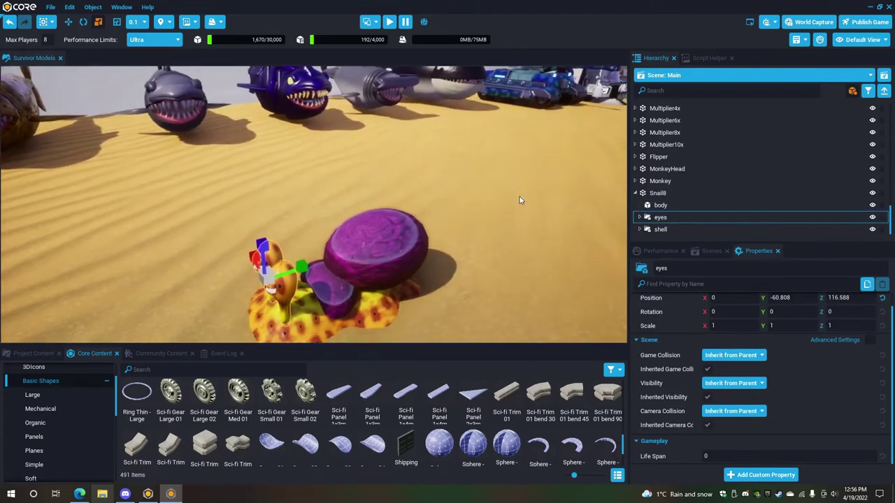
{"action": "right_click_drag", "start_coordinate": [591, 199], "coordinate": [378, 203]}
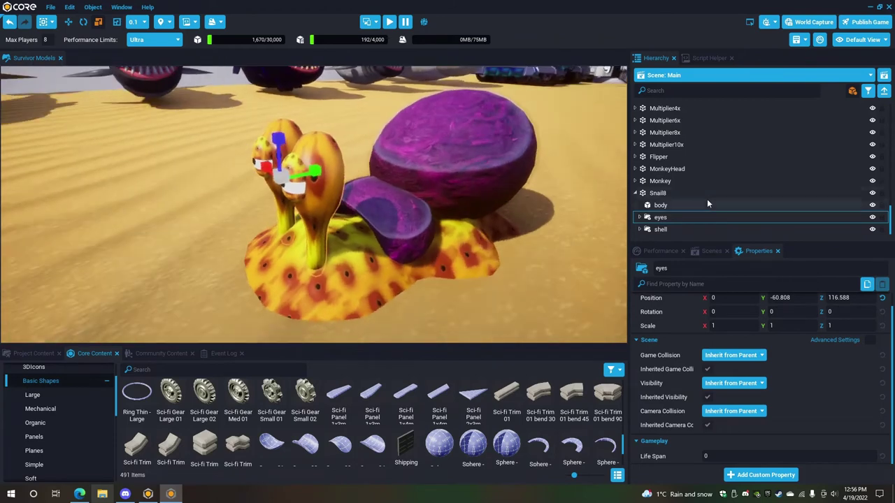
Expand the eyes group in Snail8, examine the materials of its first two Spheres, and collapse the group.
{"action": "left_click", "coordinate": [640, 218]}
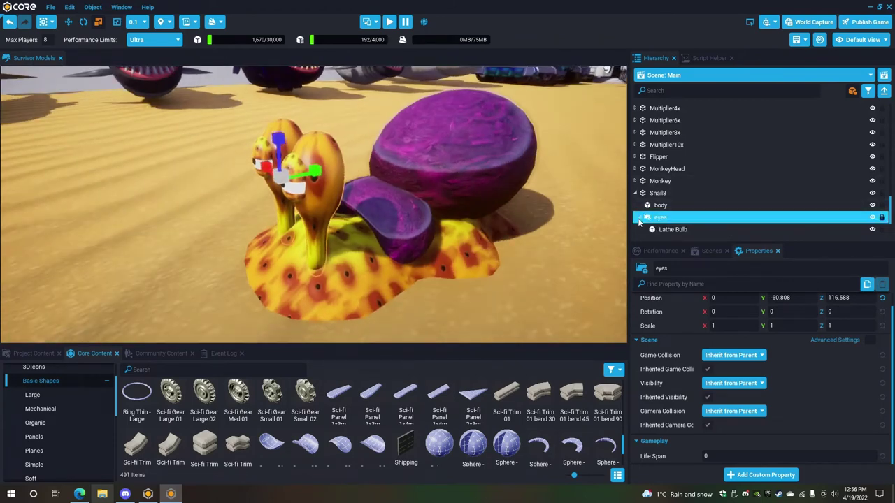
{"action": "scroll", "coordinate": [750, 213], "scroll_direction": "down", "scroll_amount": 2}
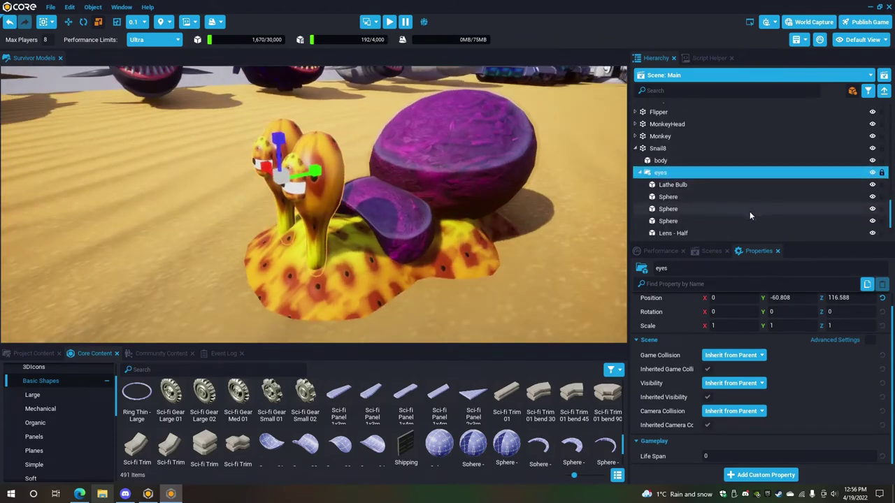
{"action": "left_click", "coordinate": [676, 210]}
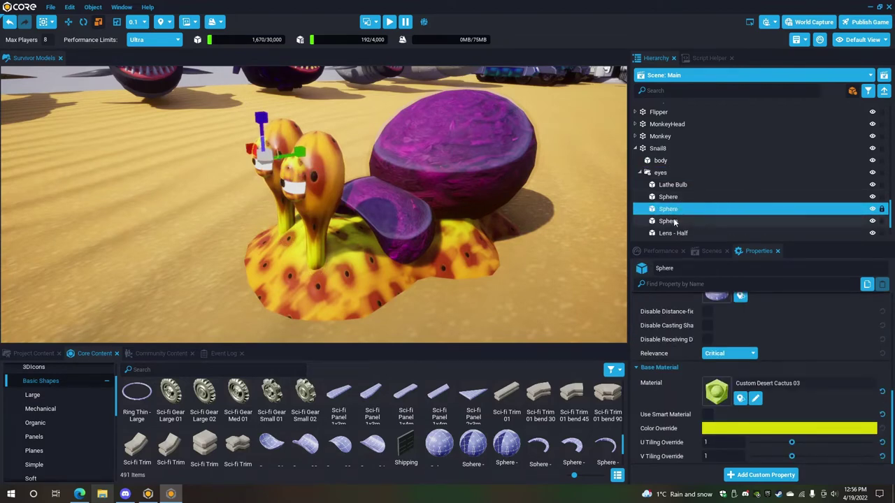
{"action": "left_click", "coordinate": [669, 200]}
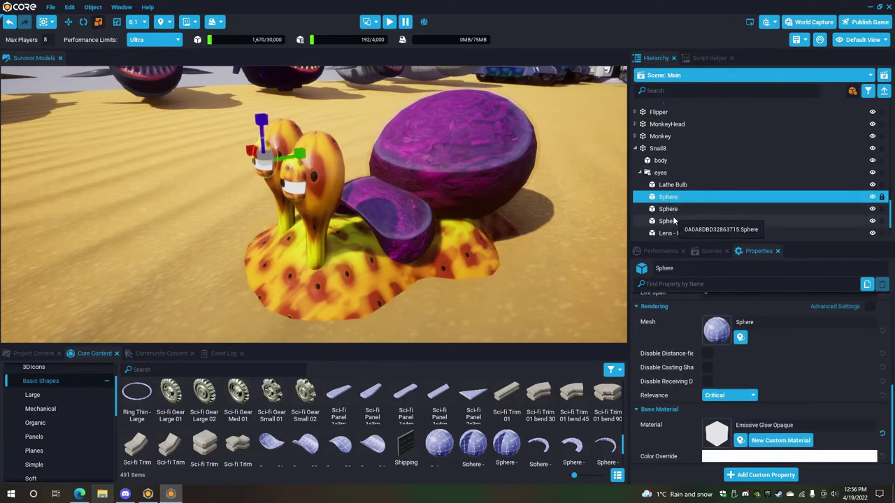
{"action": "left_click", "coordinate": [674, 209]}
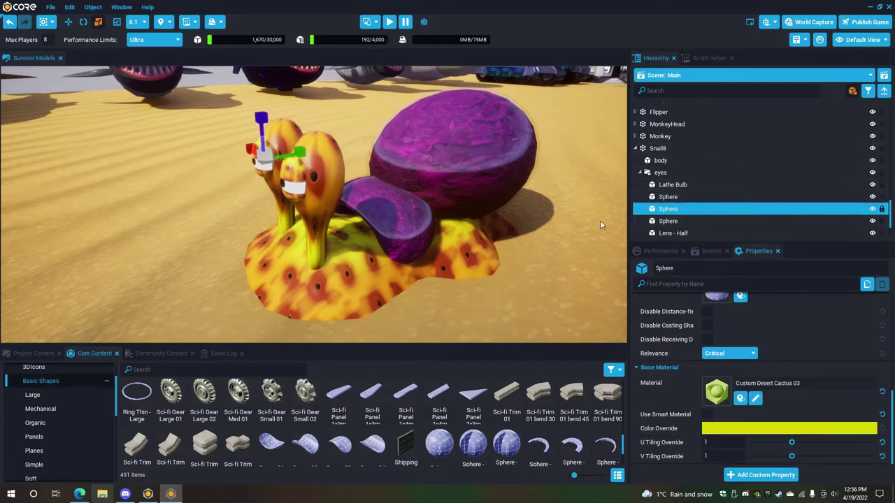
{"action": "left_click", "coordinate": [639, 172]}
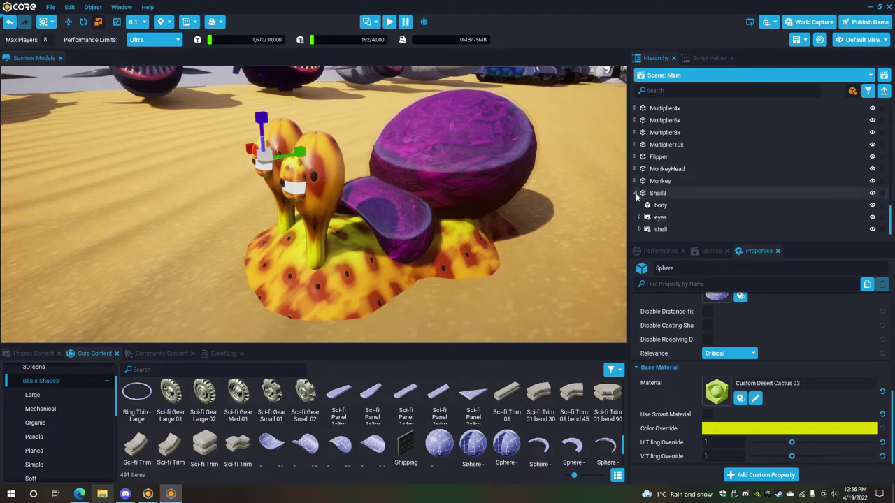
Find RoboTurtle1 in the scene hierarchy, expand its contents and focus the view on it.
{"action": "scroll", "coordinate": [637, 196], "scroll_direction": "up", "scroll_amount": 5}
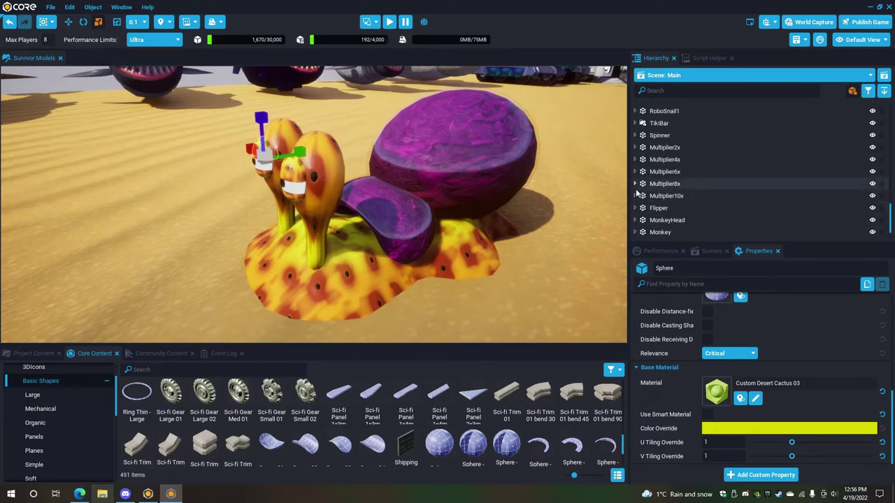
{"action": "scroll", "coordinate": [638, 163], "scroll_direction": "up", "scroll_amount": 8}
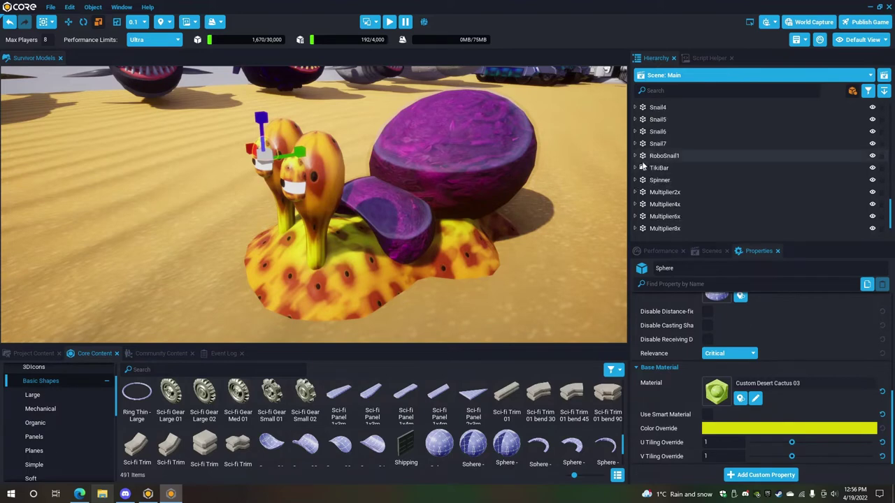
{"action": "scroll", "coordinate": [684, 162], "scroll_direction": "up", "scroll_amount": 4}
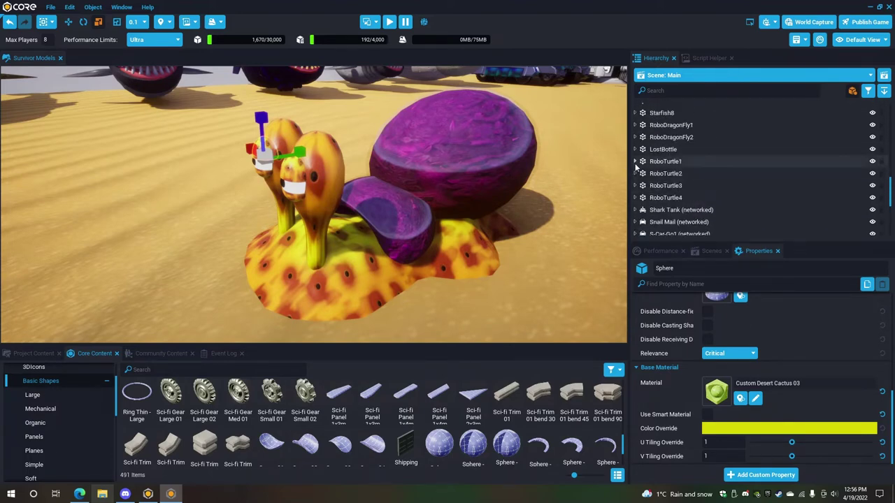
{"action": "left_click", "coordinate": [635, 161]}
{"action": "right_click_drag", "start_coordinate": [410, 209], "coordinate": [490, 291]}
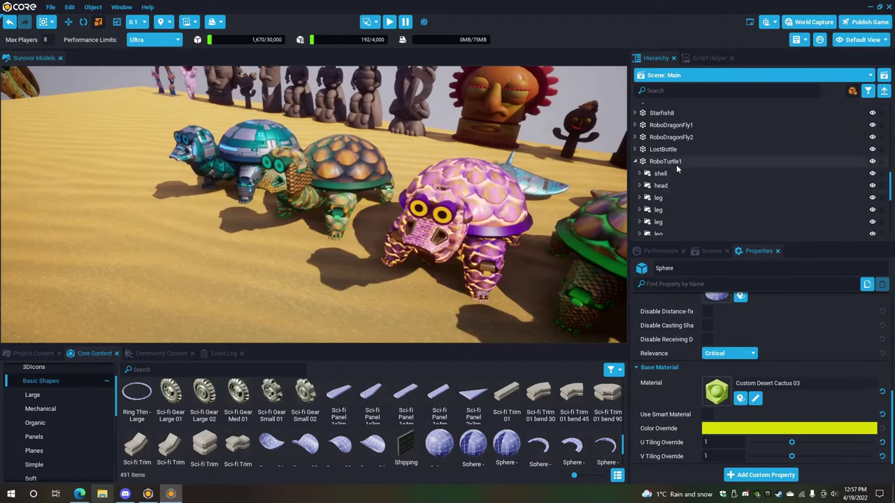
{"action": "left_click", "coordinate": [676, 163]}
{"action": "key", "text": "f"}
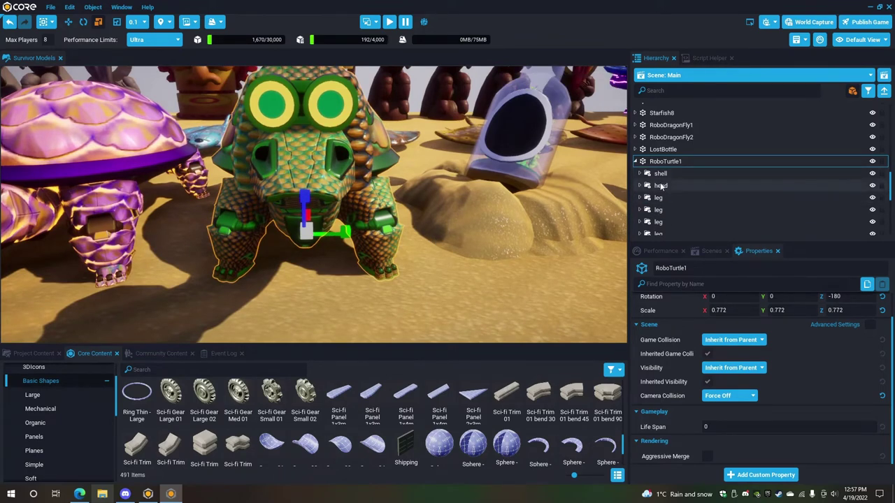
Expand the first leg group of RoboTurtle1 to examine which parts it is built from.
{"action": "scroll", "coordinate": [689, 217], "scroll_direction": "down", "scroll_amount": 1}
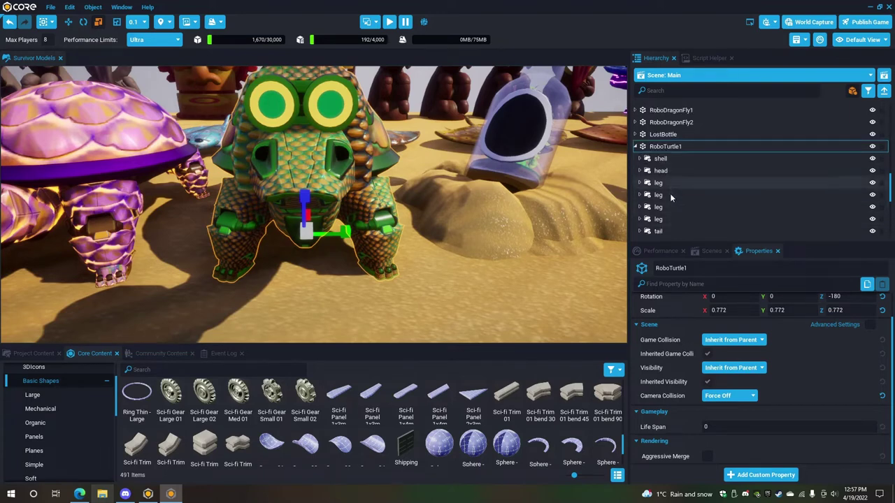
{"action": "scroll", "coordinate": [657, 188], "scroll_direction": "down", "scroll_amount": 1}
{"action": "left_click", "coordinate": [639, 168]}
{"action": "scroll", "coordinate": [669, 203], "scroll_direction": "down", "scroll_amount": 1}
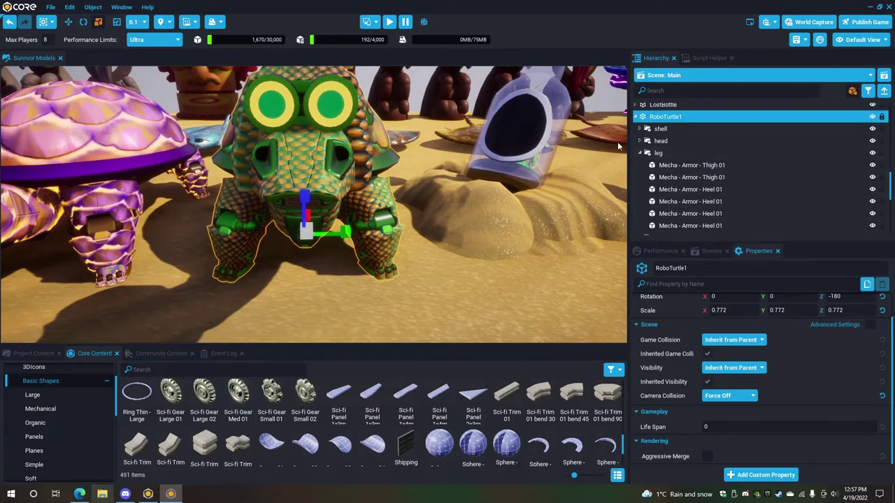
Examine the scaled Mecha - Armor - Forearm 01 part on RoboTurtle1's head from the side and clear the selection.
{"action": "right_click_drag", "start_coordinate": [481, 185], "coordinate": [247, 168]}
{"action": "mouse_move", "coordinate": [247, 166]}
{"action": "left_mouse_down", "text": "alt"}
{"action": "mouse_move", "coordinate": [231, 137]}
{"action": "mouse_move", "coordinate": [245, 150]}
{"action": "mouse_move", "coordinate": [308, 168]}
{"action": "mouse_move", "coordinate": [109, 177]}
{"action": "mouse_move", "coordinate": [278, 178]}
{"action": "mouse_move", "coordinate": [243, 183]}
{"action": "mouse_move", "coordinate": [102, 172]}
{"action": "mouse_move", "coordinate": [422, 172]}
{"action": "mouse_move", "coordinate": [250, 163]}
{"action": "left_mouse_up", "text": "alt"}
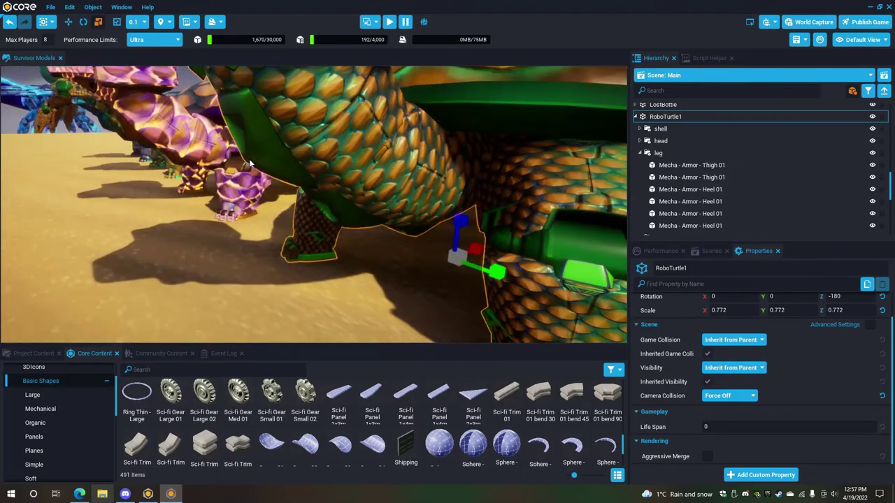
{"action": "left_click", "coordinate": [361, 156]}
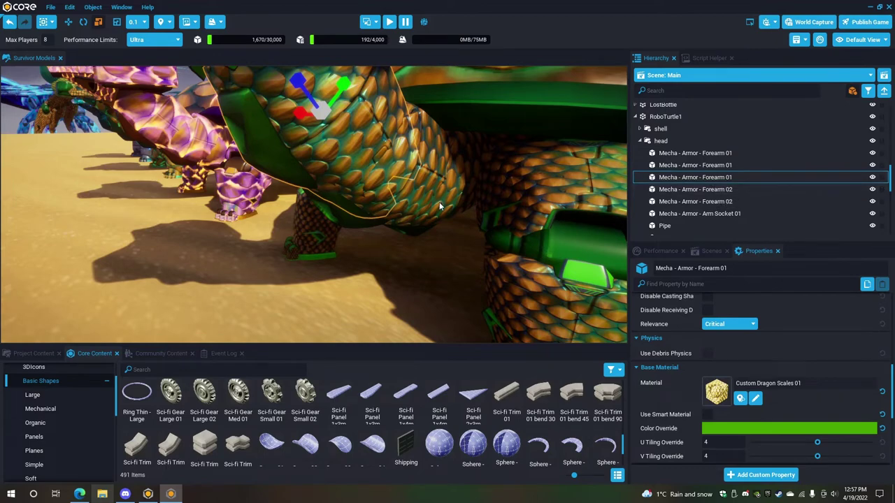
{"action": "right_click_drag", "start_coordinate": [395, 215], "coordinate": [388, 197]}
{"action": "key", "text": "Escape"}
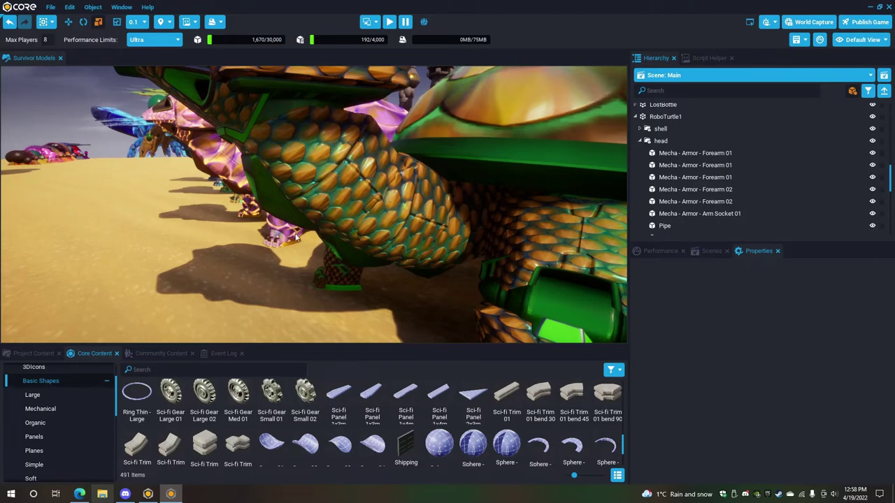
{"action": "right_click_drag", "start_coordinate": [95, 252], "coordinate": [2, 265]}
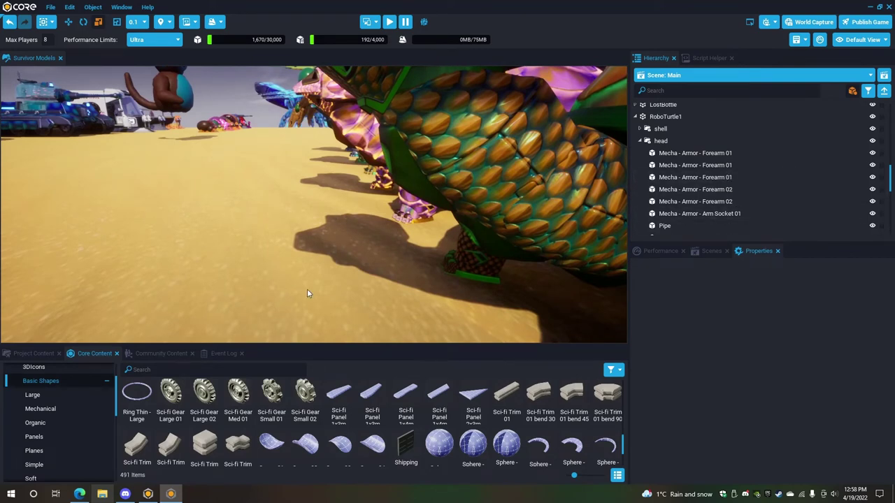
Return to the snail, enlarge the content library and look through the whole Basic Shapes collection.
{"action": "left_click", "coordinate": [104, 382]}
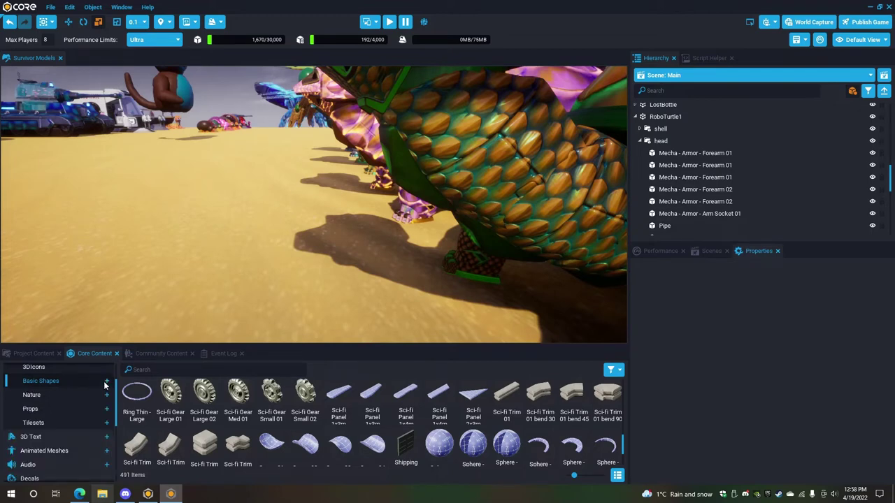
{"action": "right_click_drag", "start_coordinate": [292, 175], "coordinate": [1, 180]}
{"action": "right_click_drag", "start_coordinate": [359, 177], "coordinate": [286, 185]}
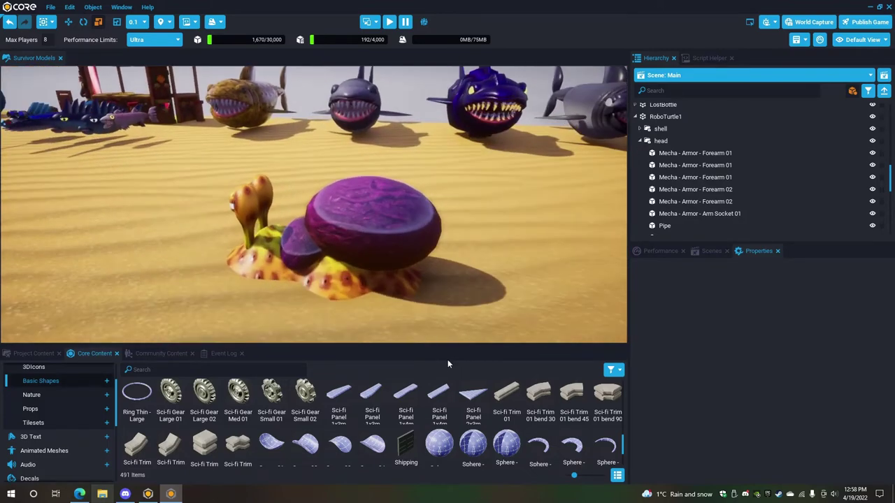
{"action": "left_click_drag", "start_coordinate": [452, 345], "coordinate": [483, 274]}
{"action": "scroll", "coordinate": [490, 316], "scroll_direction": "up", "scroll_amount": 3}
{"action": "left_click_drag", "start_coordinate": [623, 423], "coordinate": [622, 329]}
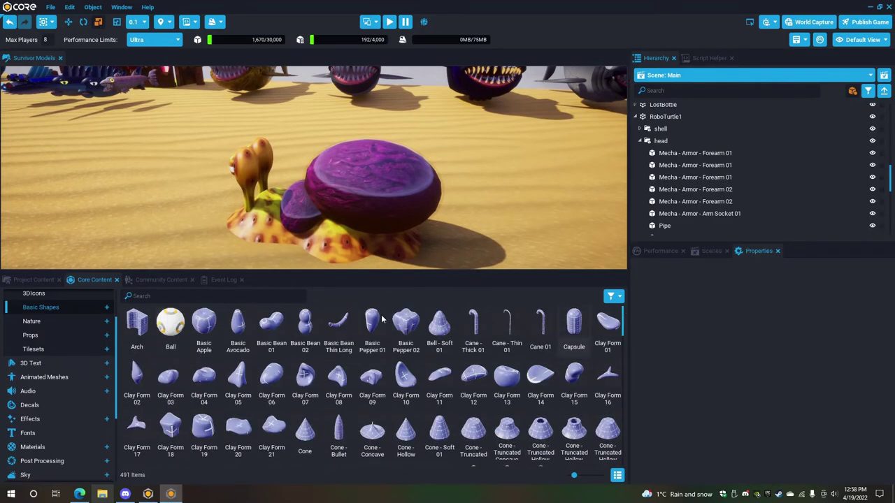
{"action": "left_click_drag", "start_coordinate": [622, 325], "coordinate": [628, 463]}
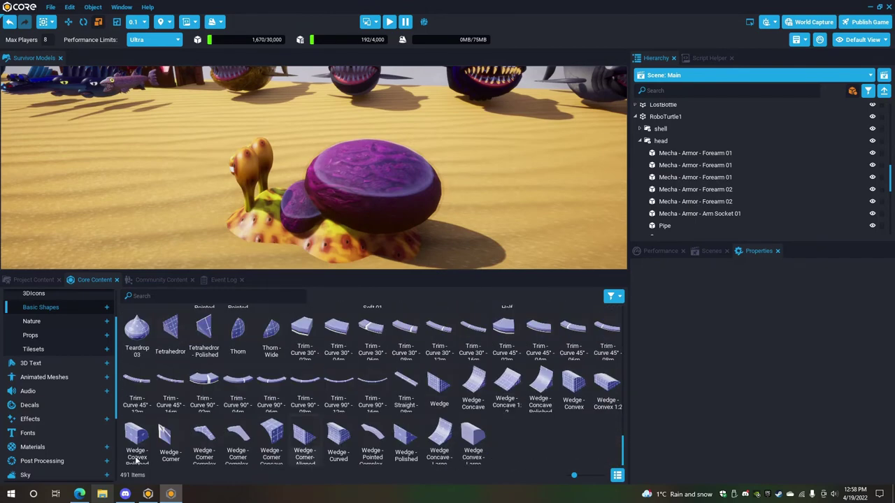
{"action": "scroll", "coordinate": [84, 405], "scroll_direction": "up", "scroll_amount": 3}
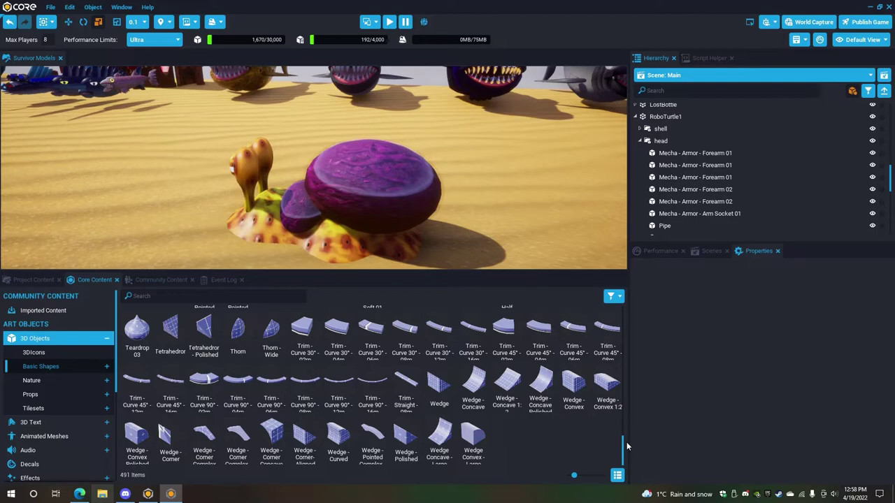
{"action": "left_click_drag", "start_coordinate": [624, 453], "coordinate": [628, 315]}
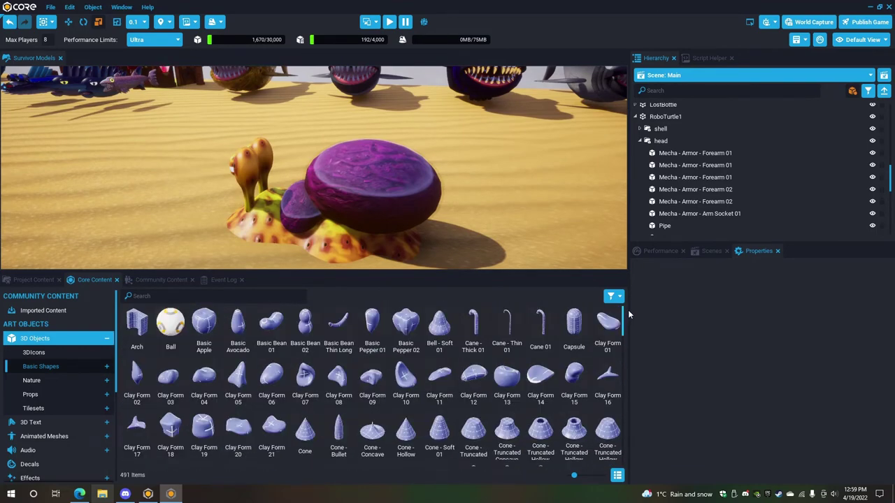
Look through the Props collection in the content library and return to Basic Shapes.
{"action": "left_click", "coordinate": [51, 396]}
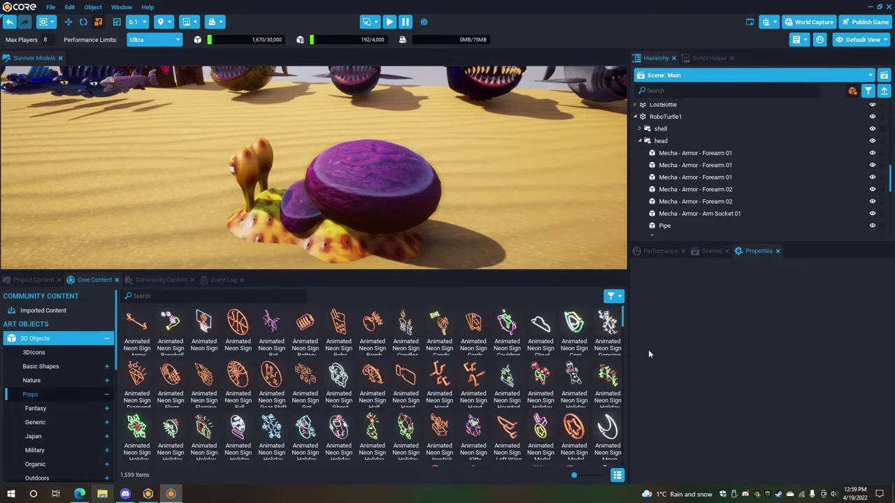
{"action": "left_click_drag", "start_coordinate": [624, 320], "coordinate": [628, 408]}
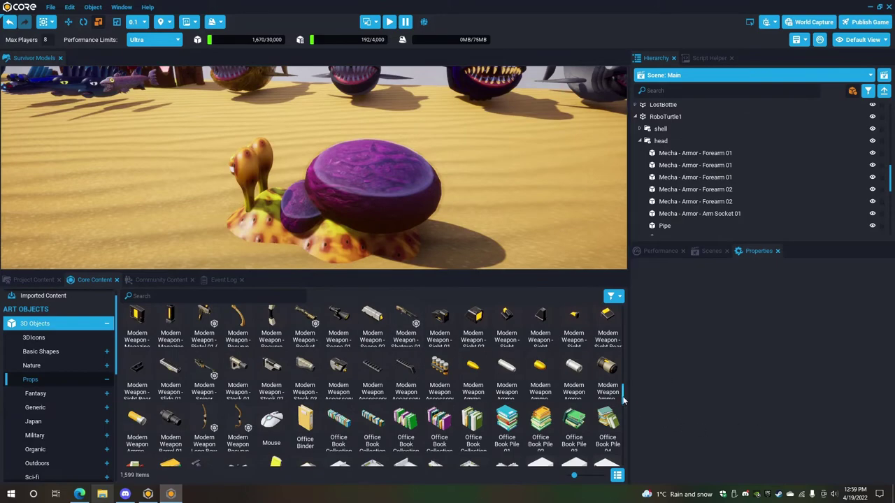
{"action": "left_click_drag", "start_coordinate": [623, 399], "coordinate": [636, 304]}
{"action": "left_click", "coordinate": [43, 352]}
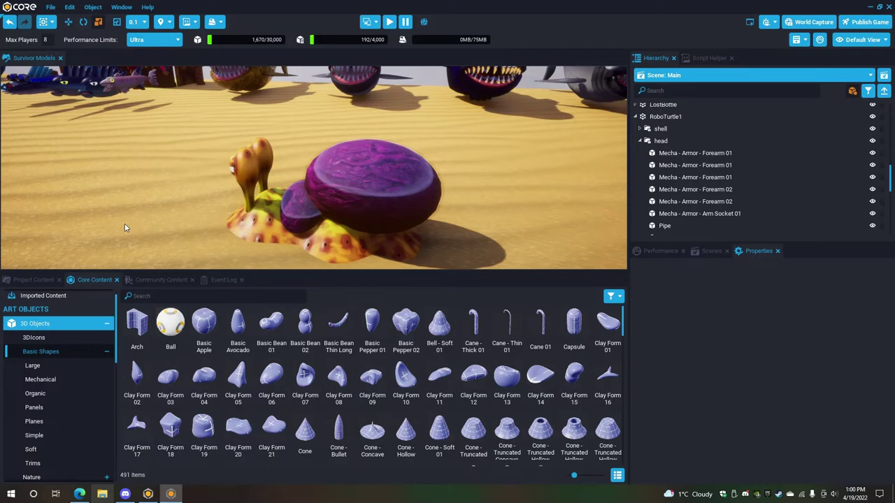
Examine the meshes and materials of RoboTurtle1's shell parts, including the dome, underside and rim.
{"action": "left_click", "coordinate": [635, 116]}
{"action": "right_click_drag", "start_coordinate": [207, 220], "coordinate": [372, 140]}
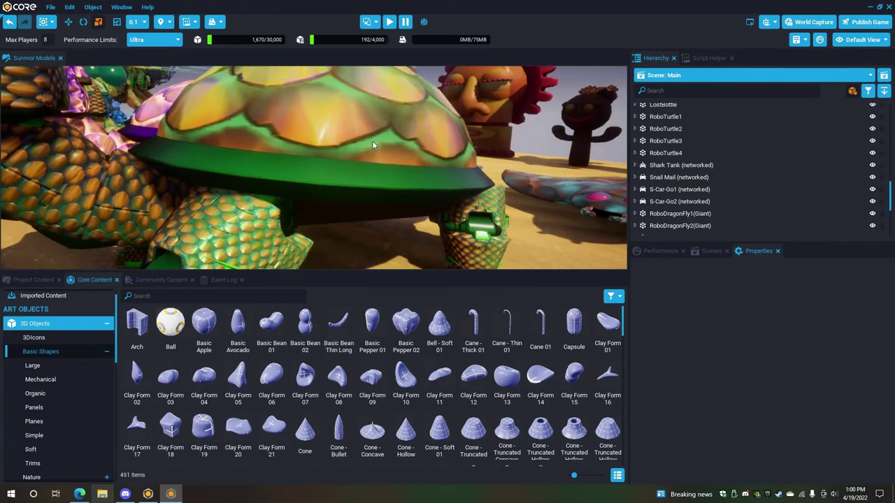
{"action": "left_click", "coordinate": [372, 141]}
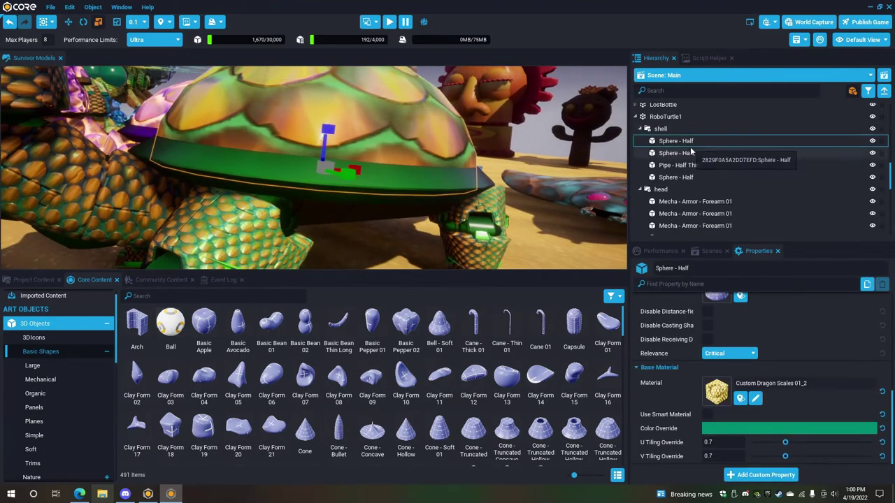
{"action": "right_click_drag", "start_coordinate": [551, 187], "coordinate": [525, 180]}
{"action": "left_click", "coordinate": [389, 230]}
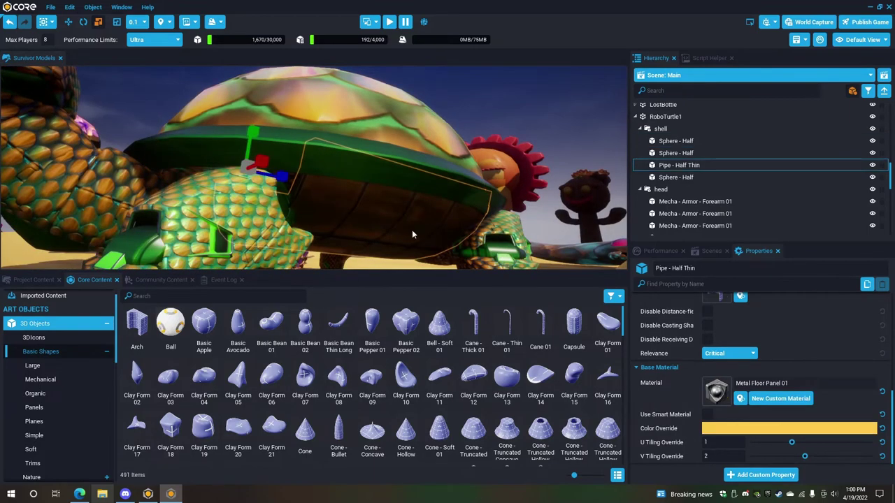
{"action": "right_click_drag", "start_coordinate": [352, 223], "coordinate": [395, 232]}
{"action": "left_click", "coordinate": [402, 224]}
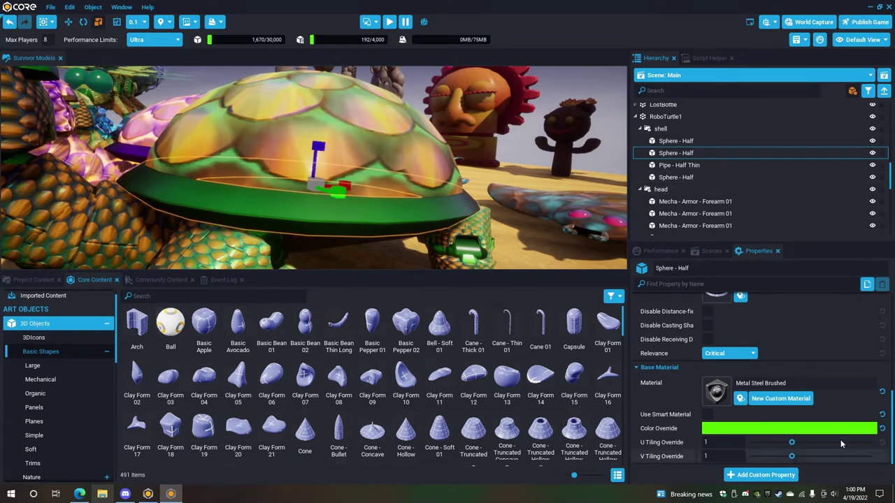
{"action": "scroll", "coordinate": [729, 386], "scroll_direction": "up", "scroll_amount": 1}
{"action": "scroll", "coordinate": [729, 387], "scroll_direction": "up", "scroll_amount": 1}
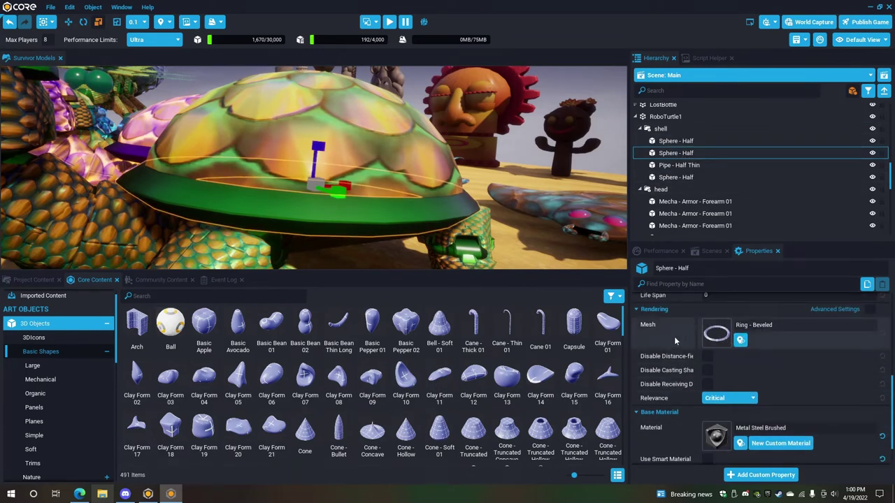
Examine the Pipe parts that form RoboTurtle1's eye, checking their meshes, and clear the selection.
{"action": "right_click_drag", "start_coordinate": [444, 228], "coordinate": [458, 246]}
{"action": "left_click", "coordinate": [491, 233]}
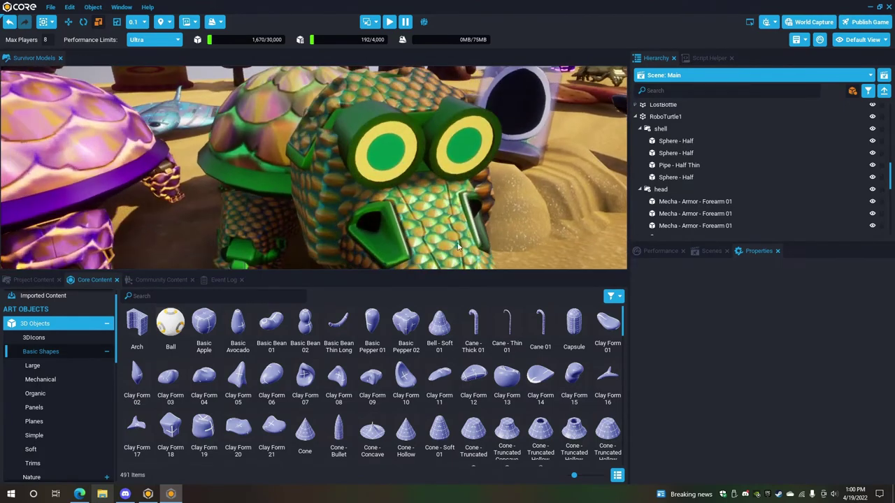
{"action": "left_click", "coordinate": [397, 126]}
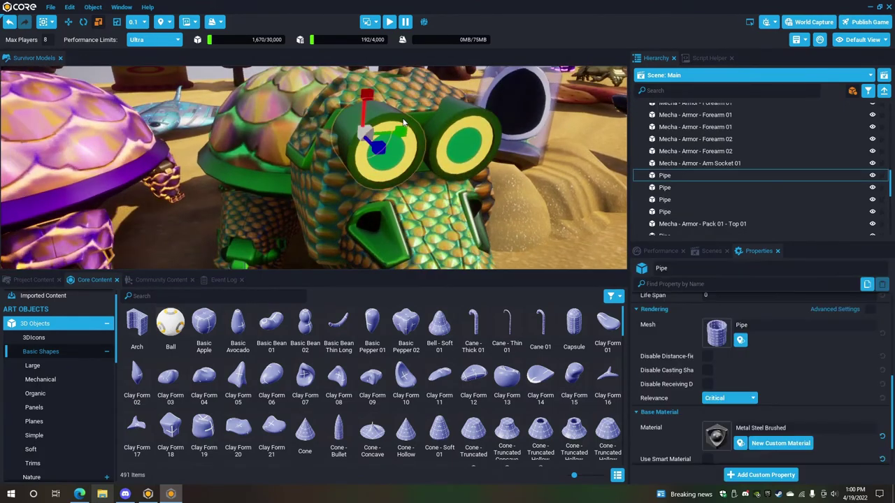
{"action": "left_click", "coordinate": [664, 200]}
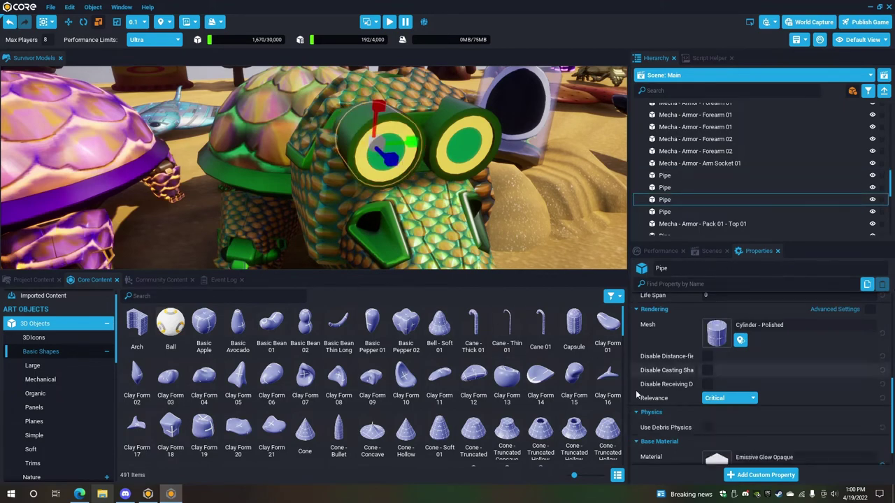
{"action": "scroll", "coordinate": [790, 373], "scroll_direction": "up", "scroll_amount": 1}
{"action": "key", "text": "Escape"}
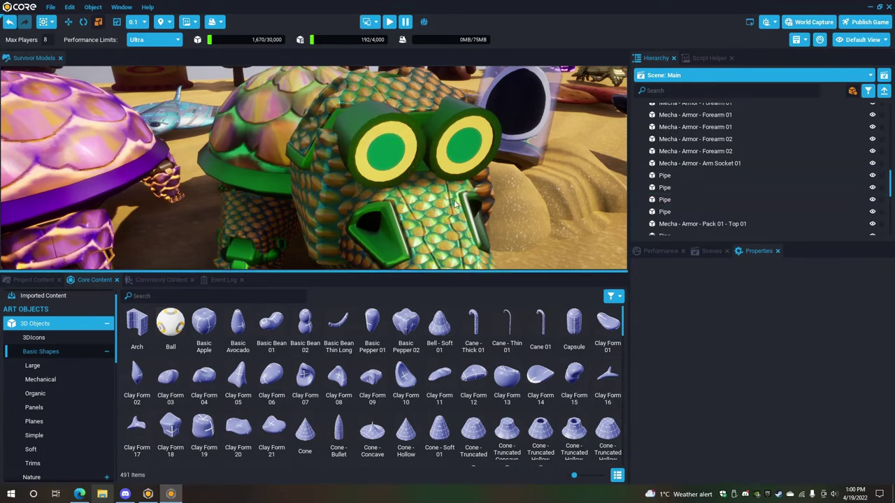
Examine the robot turtles from the front and side, including the green turtle's head, neck, shell and legs.
{"action": "scroll", "coordinate": [435, 194], "scroll_direction": "down", "scroll_amount": 6}
{"action": "key", "text": "Left"}
{"action": "key", "text": "Up"}
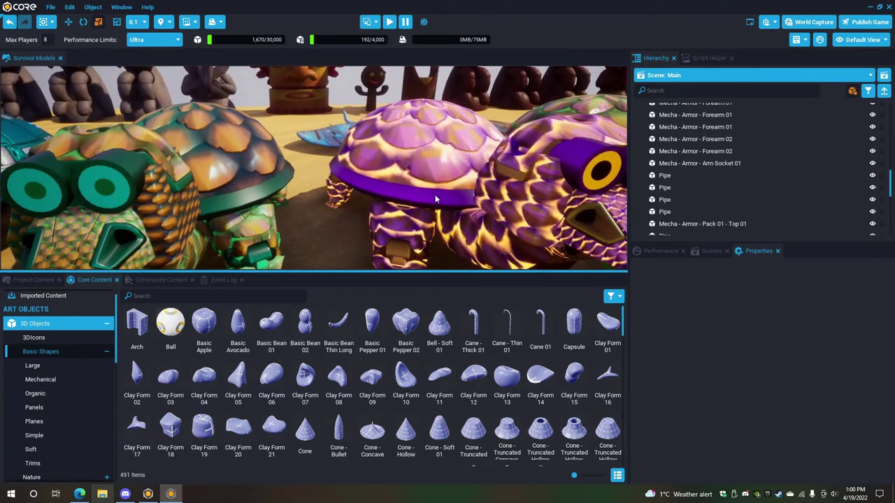
{"action": "right_click_drag", "start_coordinate": [432, 195], "coordinate": [42, 214]}
{"action": "key", "text": "d"}
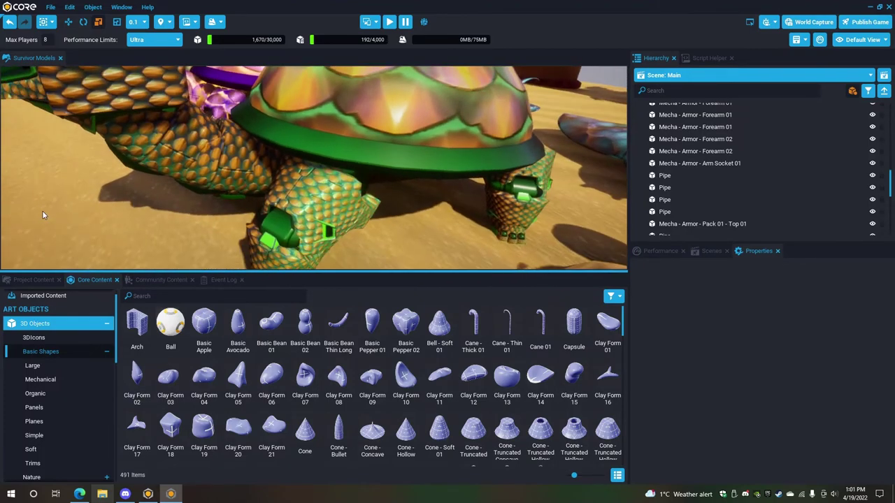
{"action": "right_click_drag", "start_coordinate": [392, 185], "coordinate": [375, 176]}
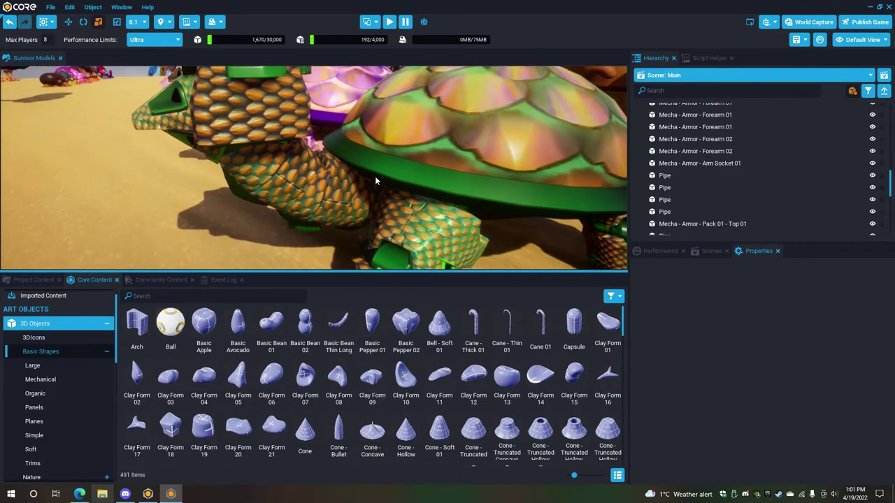
Look through the Tilesets collection in the content library, including its Sci-fi category.
{"action": "scroll", "coordinate": [66, 404], "scroll_direction": "down", "scroll_amount": 5}
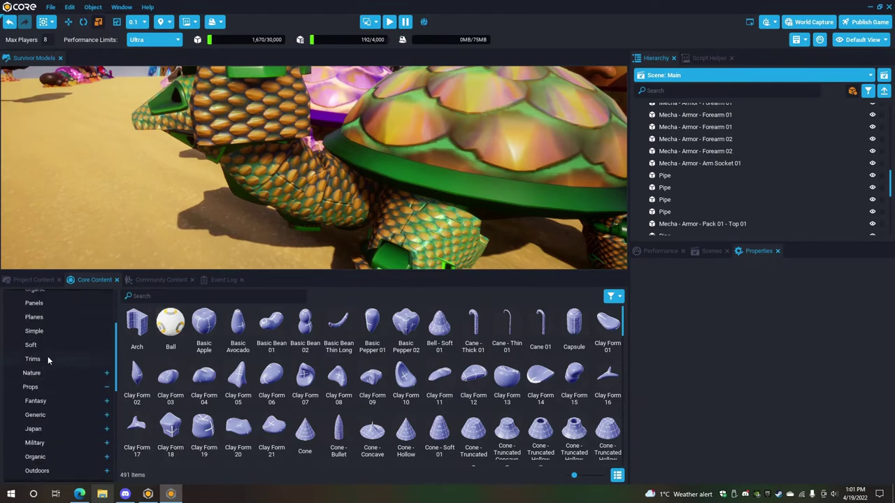
{"action": "scroll", "coordinate": [59, 430], "scroll_direction": "down", "scroll_amount": 1}
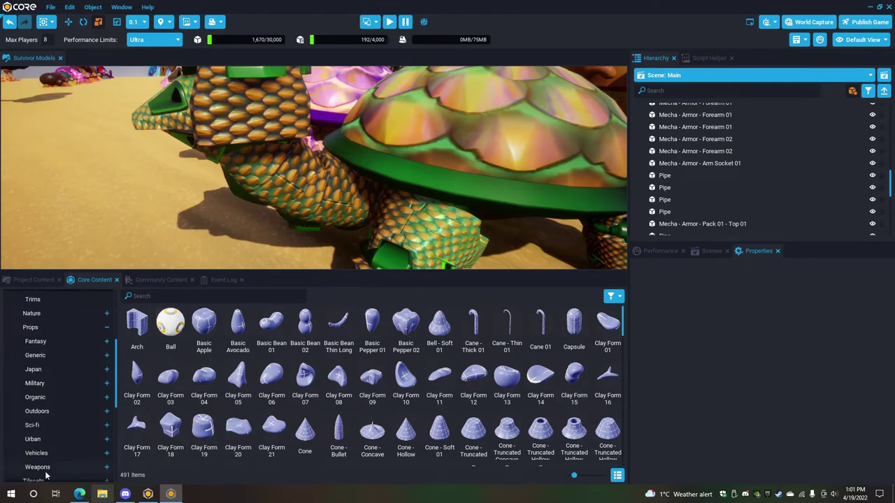
{"action": "scroll", "coordinate": [62, 459], "scroll_direction": "down", "scroll_amount": 1}
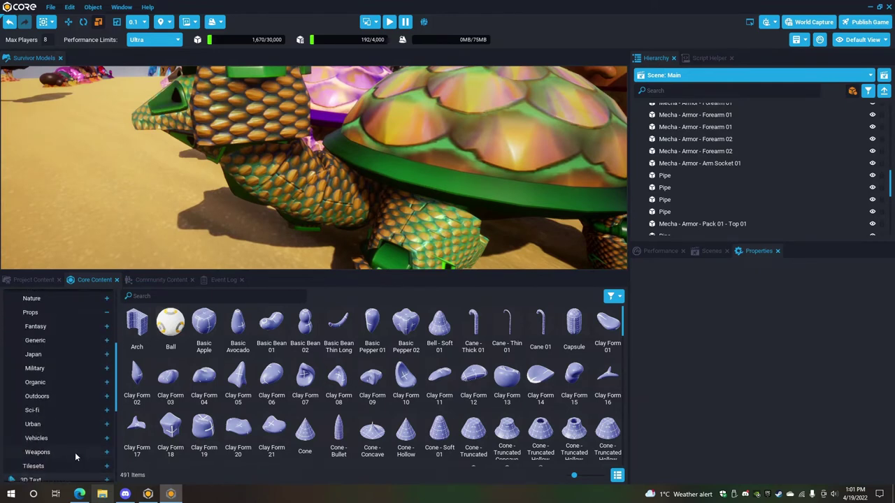
{"action": "left_click", "coordinate": [58, 467]}
{"action": "scroll", "coordinate": [72, 459], "scroll_direction": "down", "scroll_amount": 6}
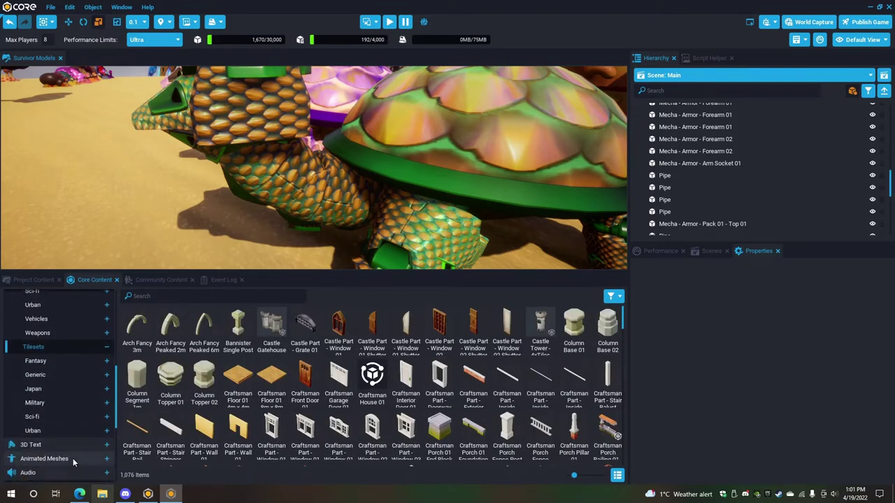
{"action": "left_click", "coordinate": [57, 416]}
{"action": "scroll", "coordinate": [60, 423], "scroll_direction": "down", "scroll_amount": 1}
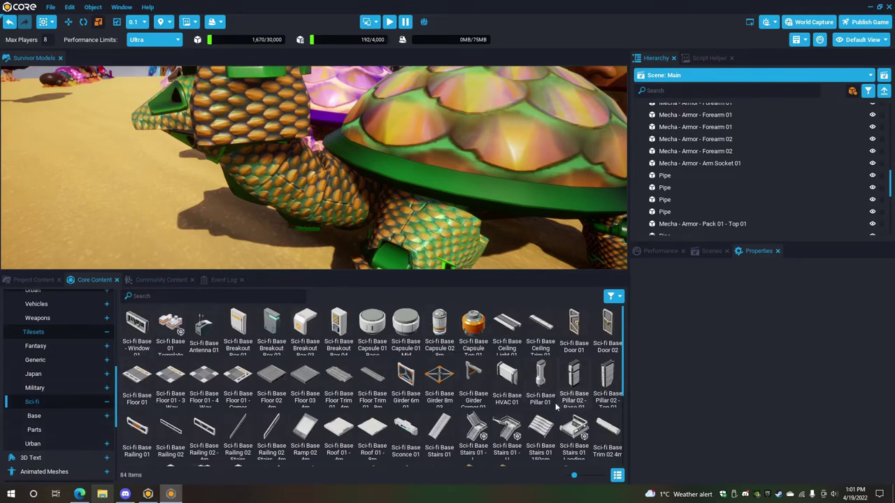
{"action": "scroll", "coordinate": [572, 429], "scroll_direction": "down", "scroll_amount": 1}
{"action": "scroll", "coordinate": [361, 364], "scroll_direction": "up", "scroll_amount": 1}
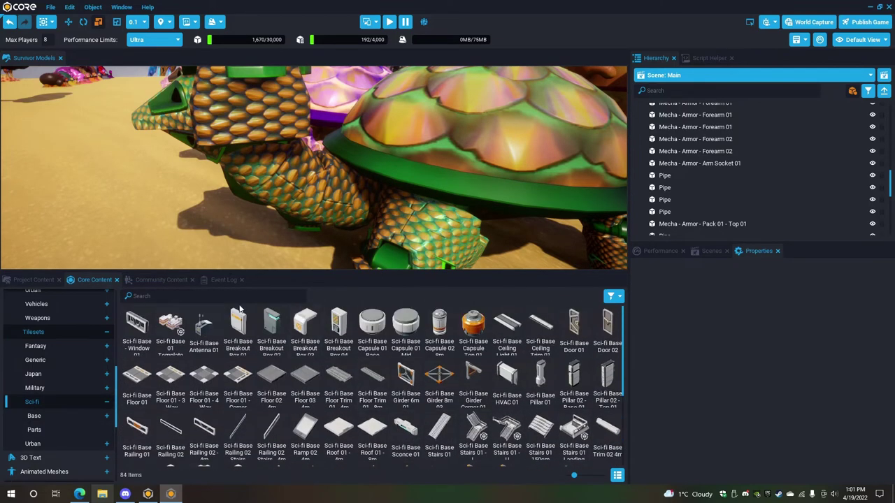
Search the content library for "mecha" and compare the listed Mecha armor parts with the green turtle's body.
{"action": "left_click", "coordinate": [150, 295]}
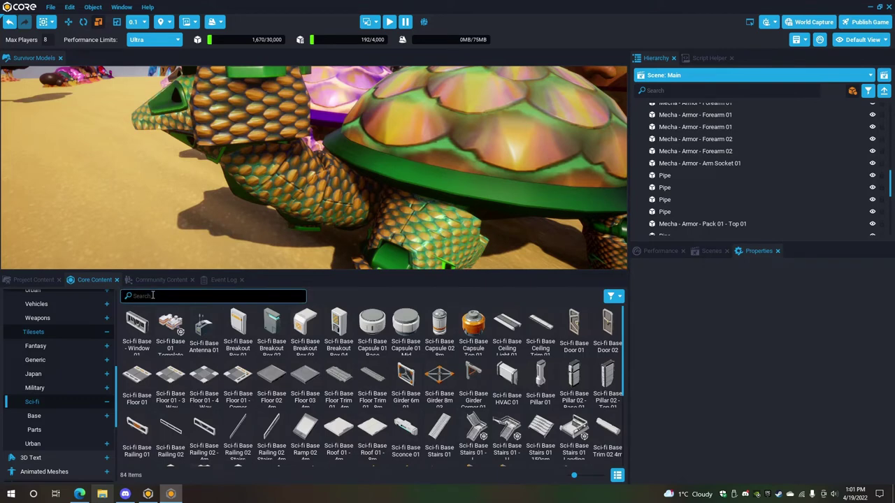
{"action": "type", "text": "mecha"}
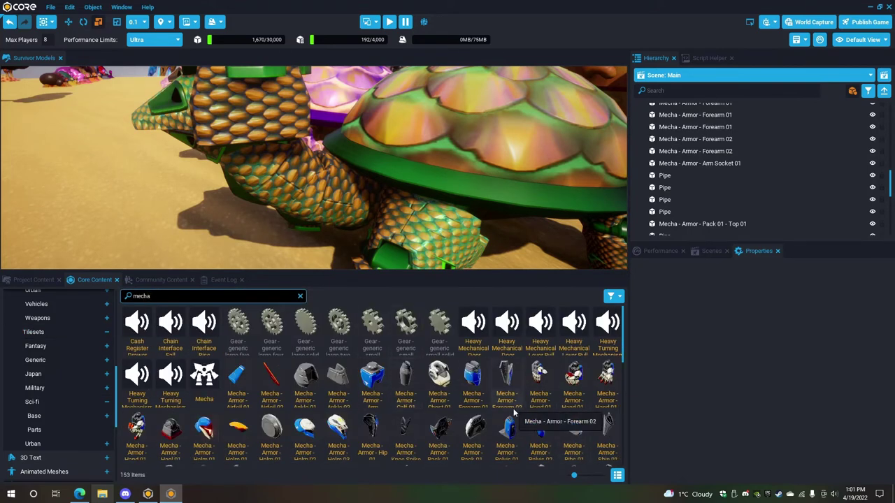
{"action": "scroll", "coordinate": [476, 406], "scroll_direction": "down", "scroll_amount": 1}
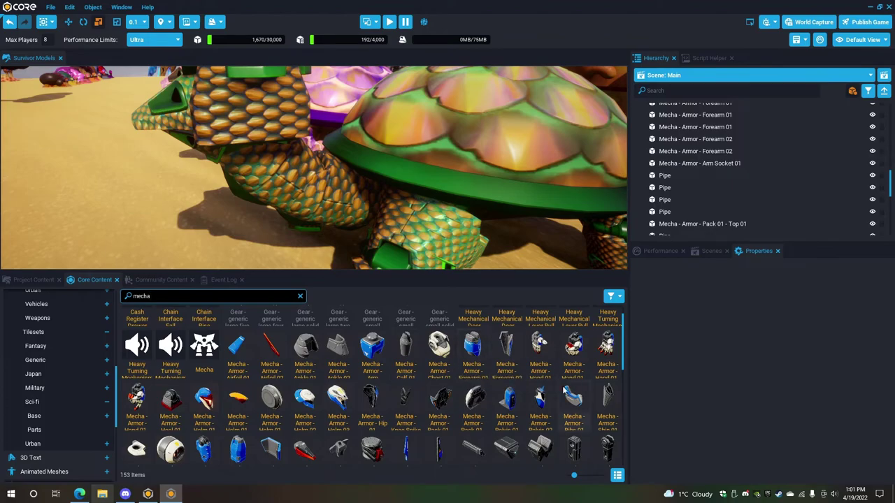
{"action": "right_click_drag", "start_coordinate": [168, 137], "coordinate": [217, 133]}
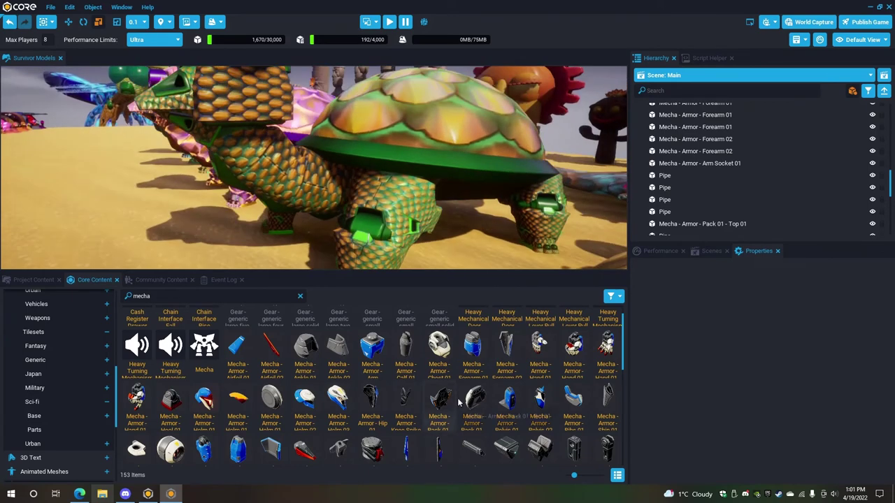
Enlarge the viewport and examine the robot crabs, from the giant panelled one to the smaller blue one.
{"action": "right_click_drag", "start_coordinate": [390, 178], "coordinate": [438, 253]}
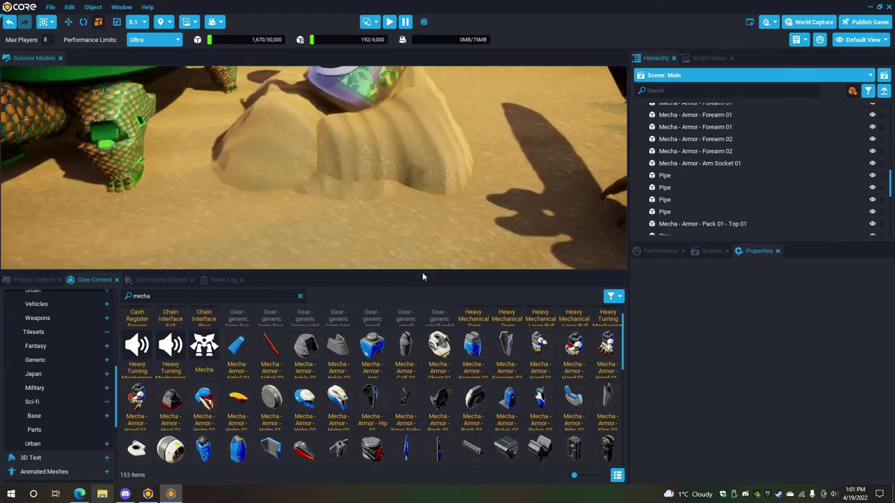
{"action": "left_click_drag", "start_coordinate": [423, 272], "coordinate": [464, 429]}
{"action": "right_click_drag", "start_coordinate": [370, 273], "coordinate": [423, 235]}
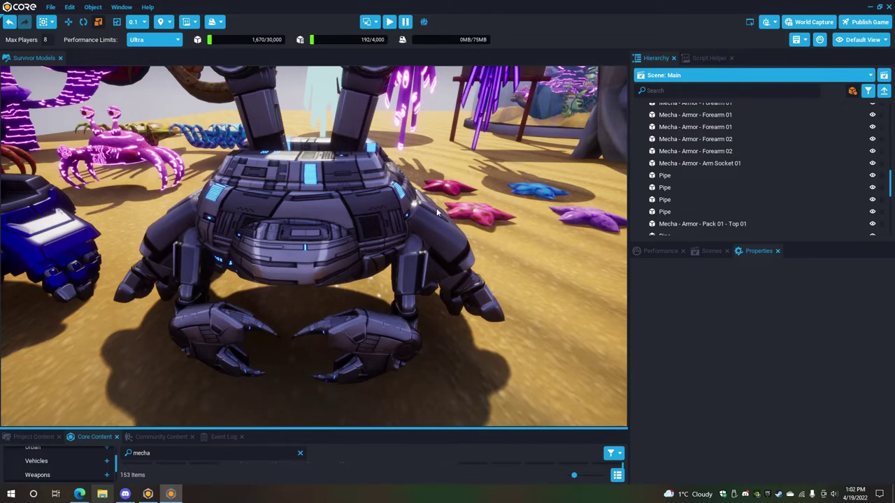
{"action": "scroll", "coordinate": [451, 218], "scroll_direction": "down", "scroll_amount": 6}
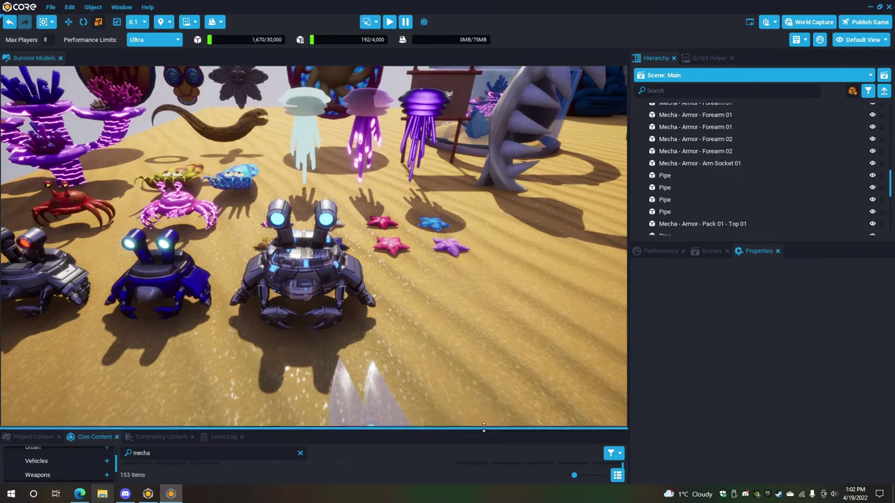
{"action": "right_click_drag", "start_coordinate": [401, 358], "coordinate": [369, 355]}
{"action": "key", "text": "w"}
{"action": "key", "text": "a"}
{"action": "key", "text": "e"}
{"action": "key", "text": "s"}
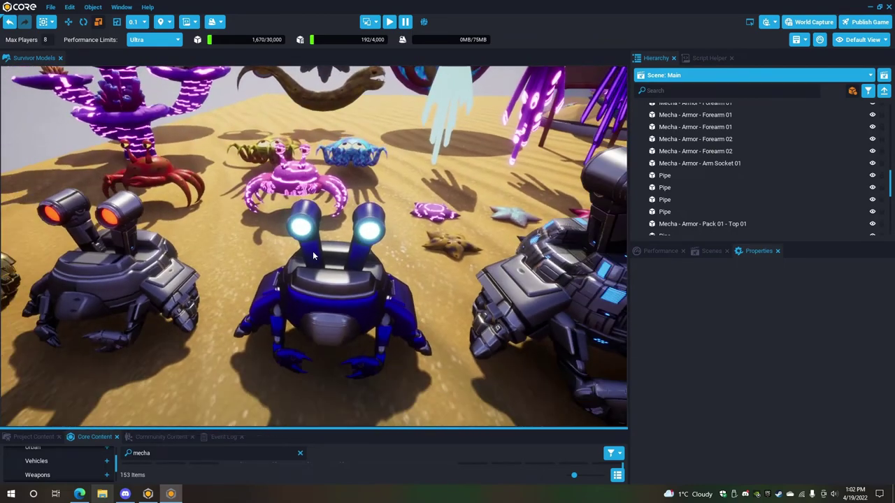
Select the blue crab's body and review the list of Mecha armor and frame parts that make up RoboCrab1.
{"action": "left_click", "coordinate": [335, 297]}
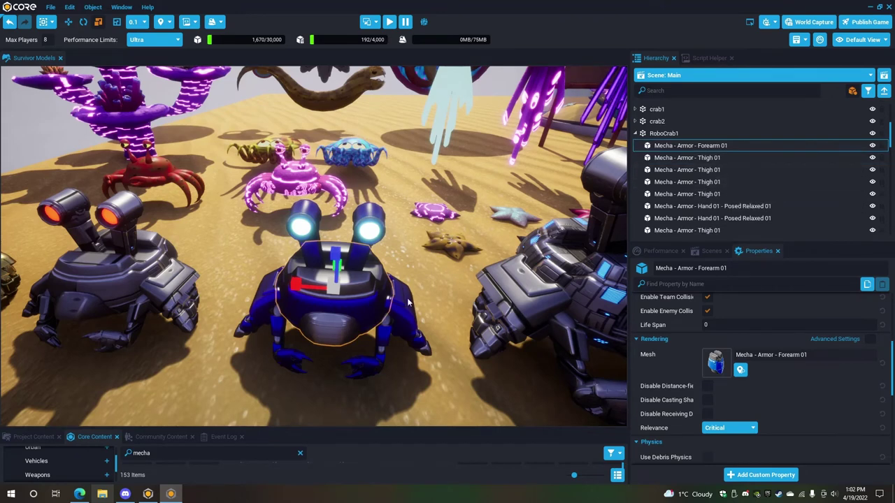
{"action": "scroll", "coordinate": [740, 200], "scroll_direction": "down", "scroll_amount": 1}
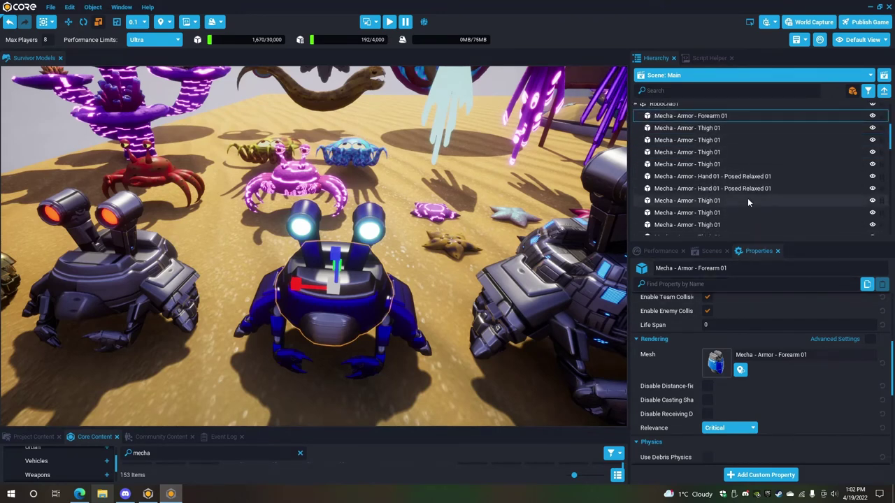
{"action": "scroll", "coordinate": [804, 198], "scroll_direction": "up", "scroll_amount": 1}
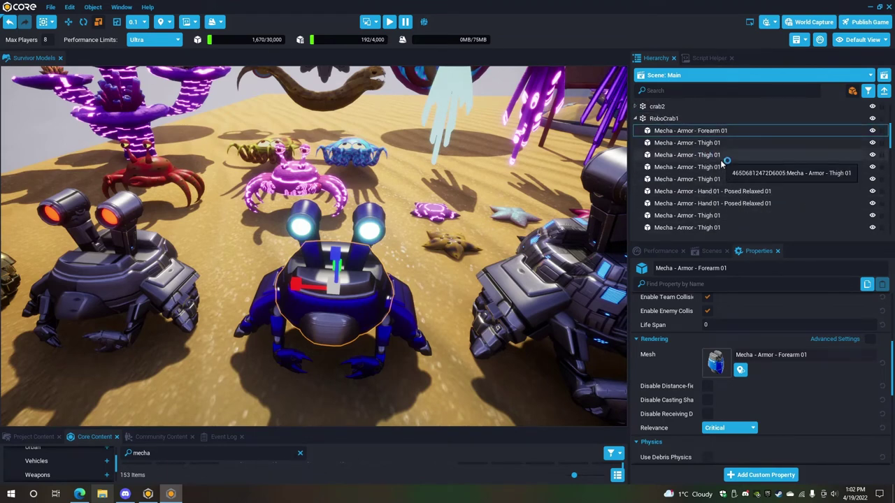
{"action": "scroll", "coordinate": [733, 203], "scroll_direction": "down", "scroll_amount": 2}
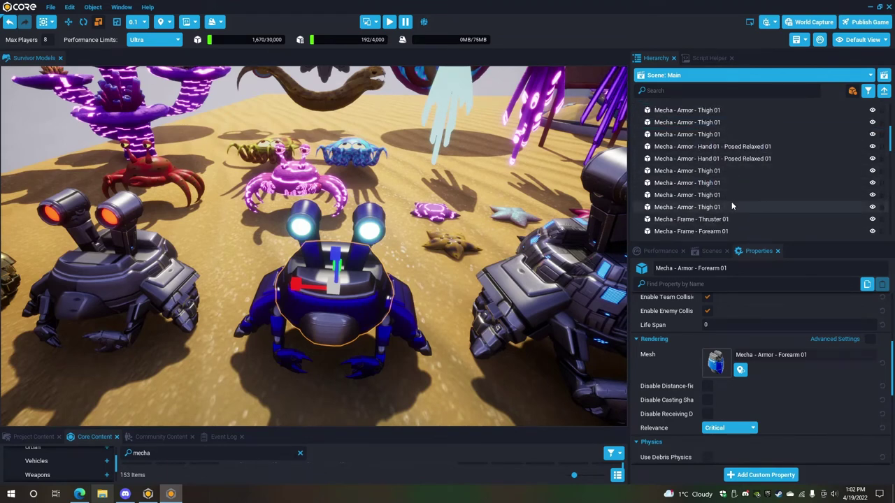
{"action": "scroll", "coordinate": [734, 210], "scroll_direction": "down", "scroll_amount": 3}
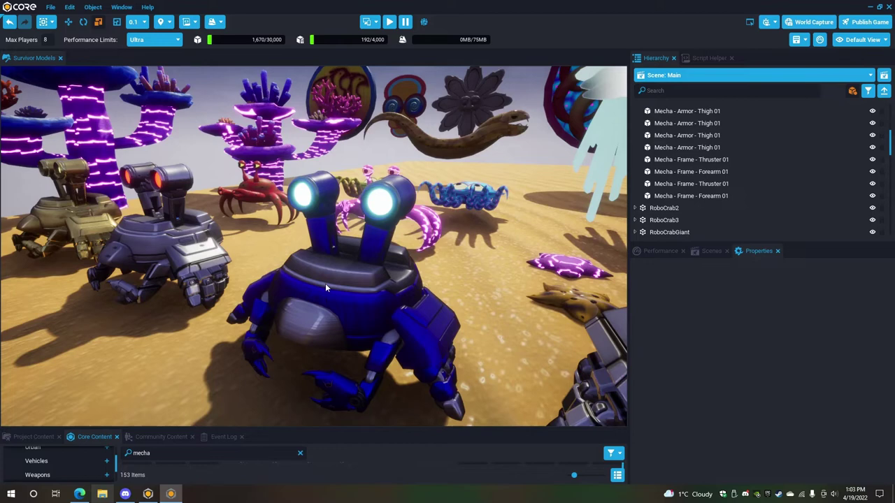
{"action": "scroll", "coordinate": [731, 186], "scroll_direction": "up", "scroll_amount": 5}
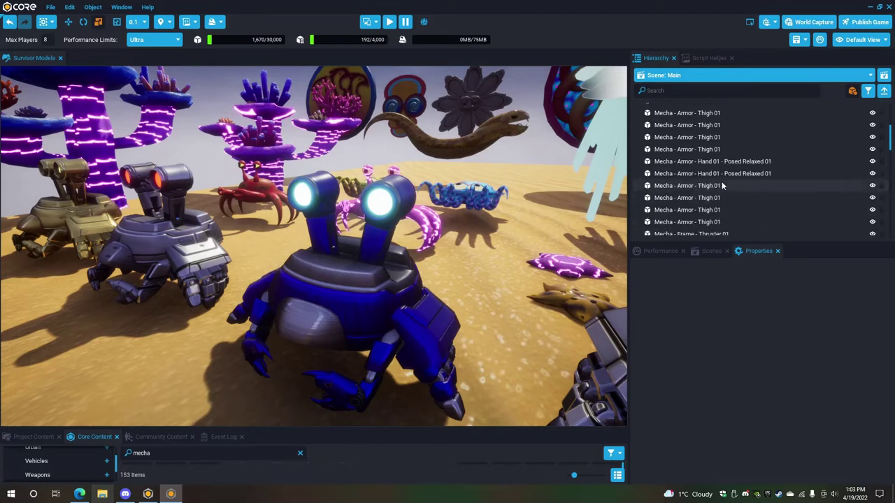